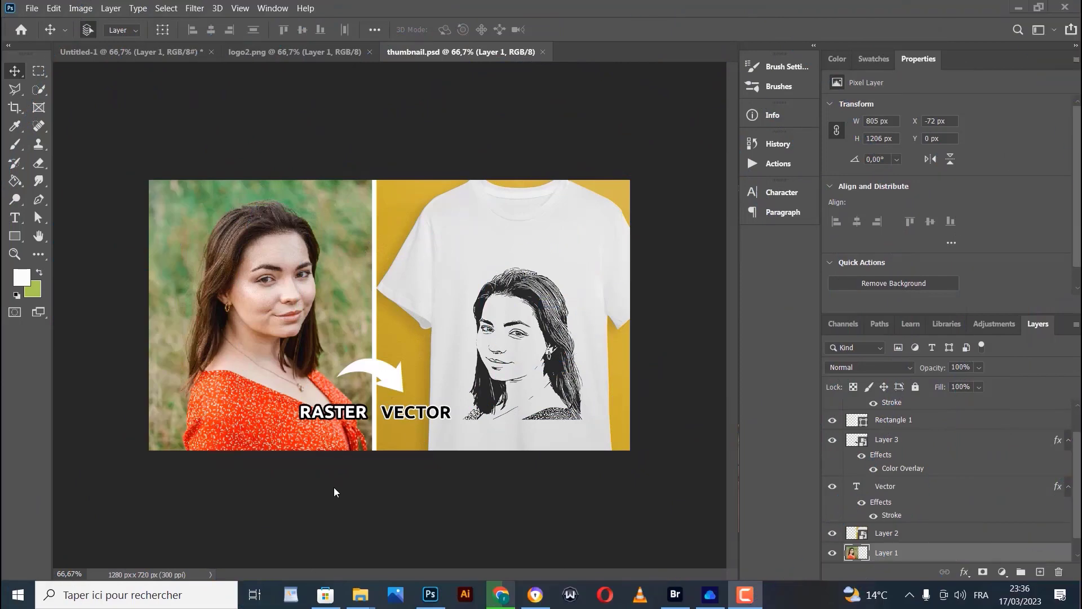
# Zoom into and pan around the finished raster-to-vector thumbnail, then fit it back on screen
pyautogui.click(15, 254)
pyautogui.click(350, 317)
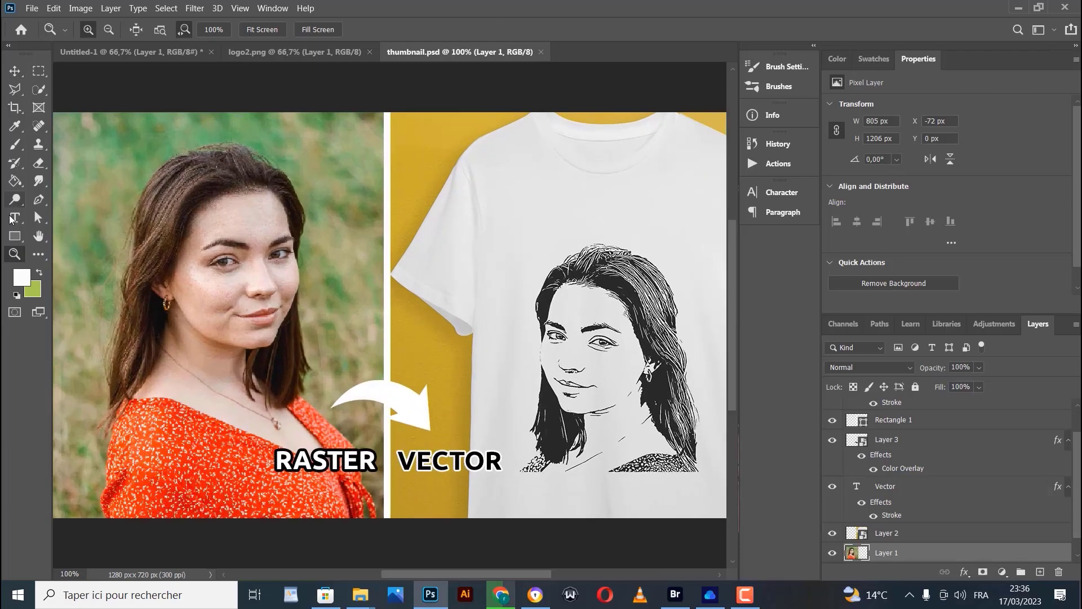
pyautogui.click(38, 236)
pyautogui.moveTo(252, 290); pyautogui.dragTo(244, 255)
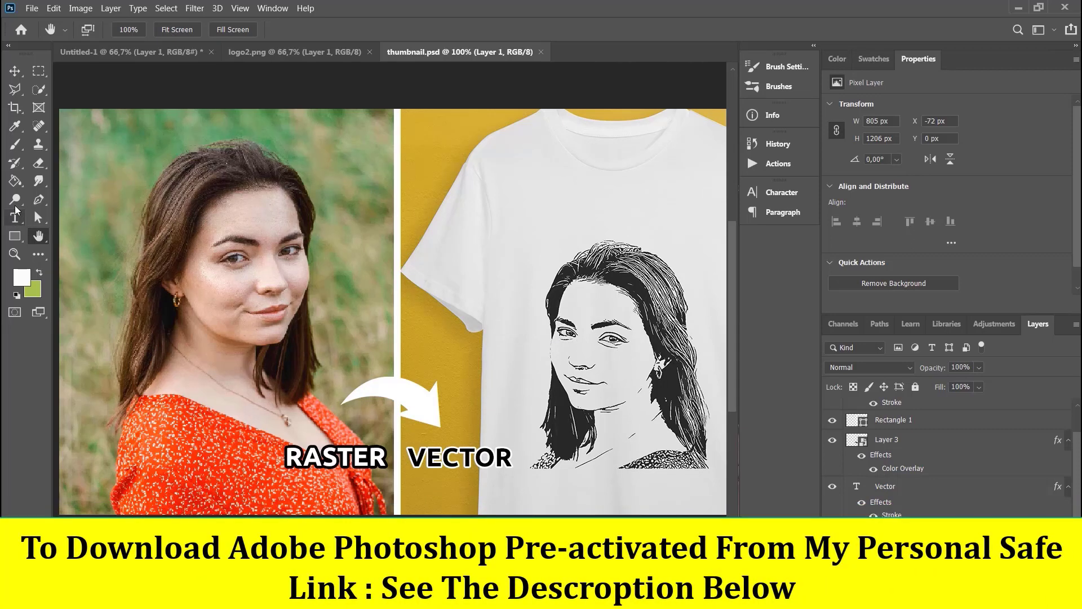
pyautogui.moveTo(516, 322); pyautogui.dragTo(484, 306)
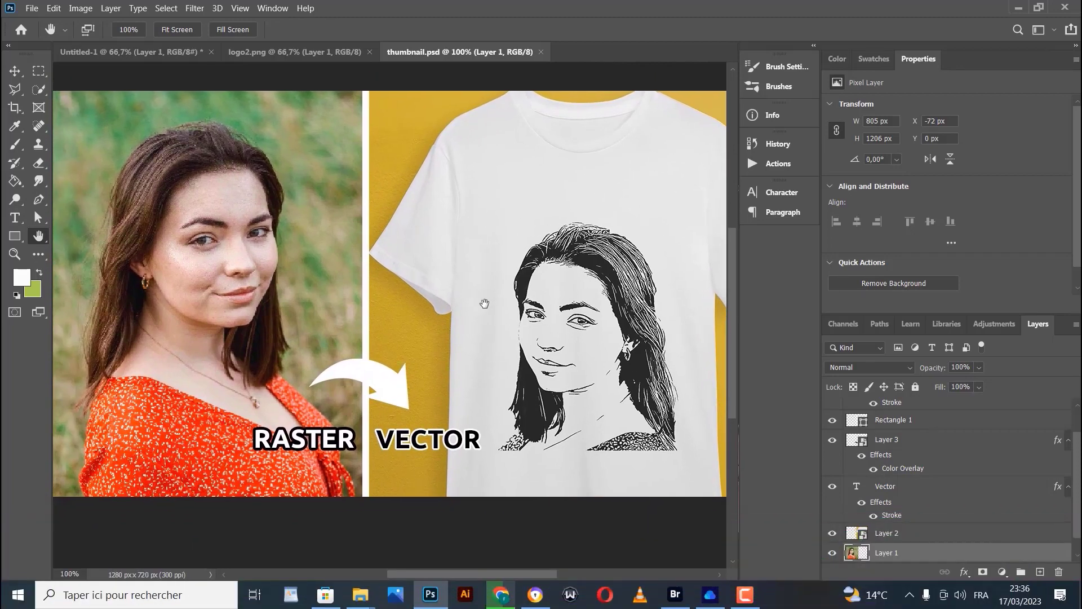
pyautogui.click(240, 8)
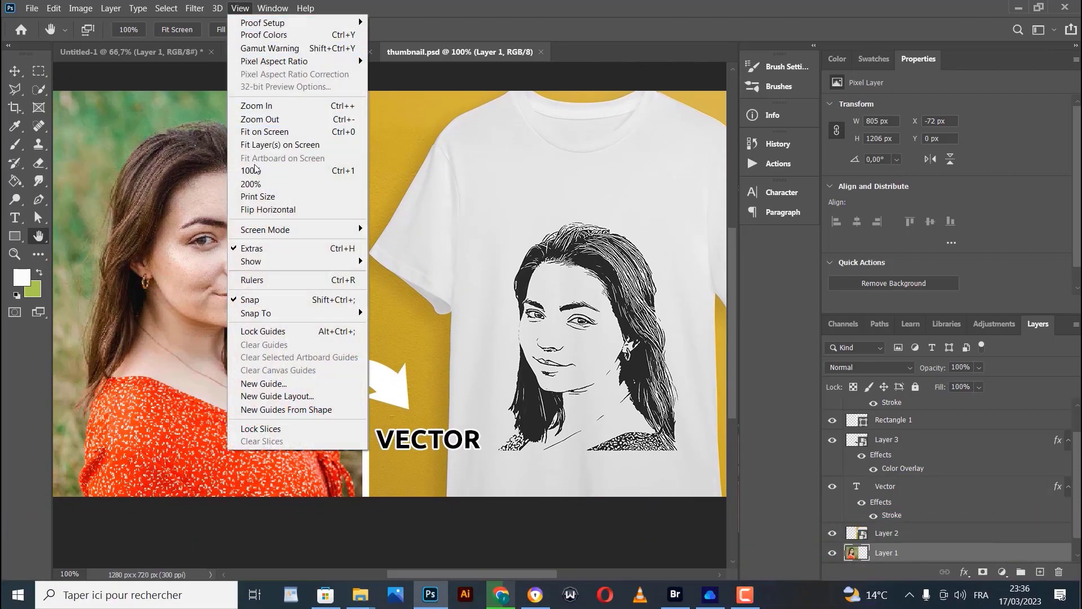
pyautogui.click(269, 133)
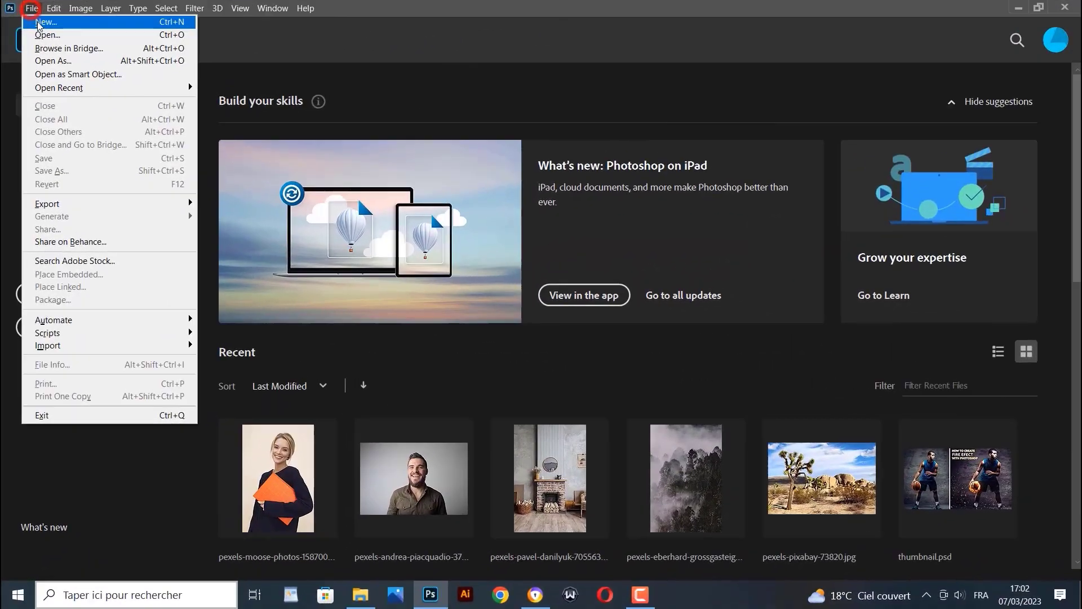
# Create a new document 2000 px wide and 1000 px high at 300 pixels/inch
pyautogui.click(38, 23)
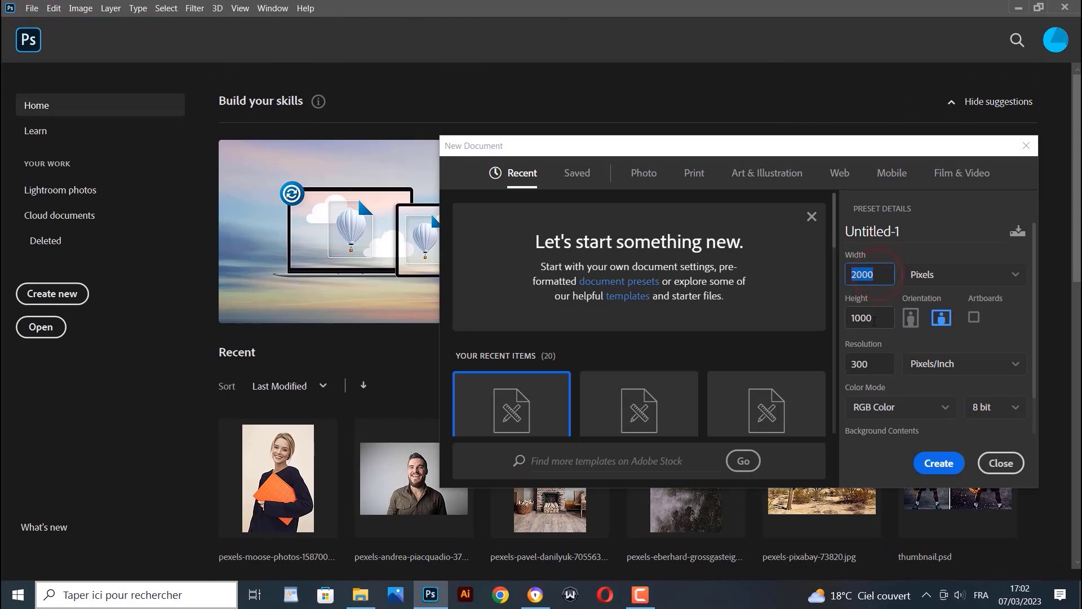
pyautogui.moveTo(874, 318); pyautogui.dragTo(849, 322)
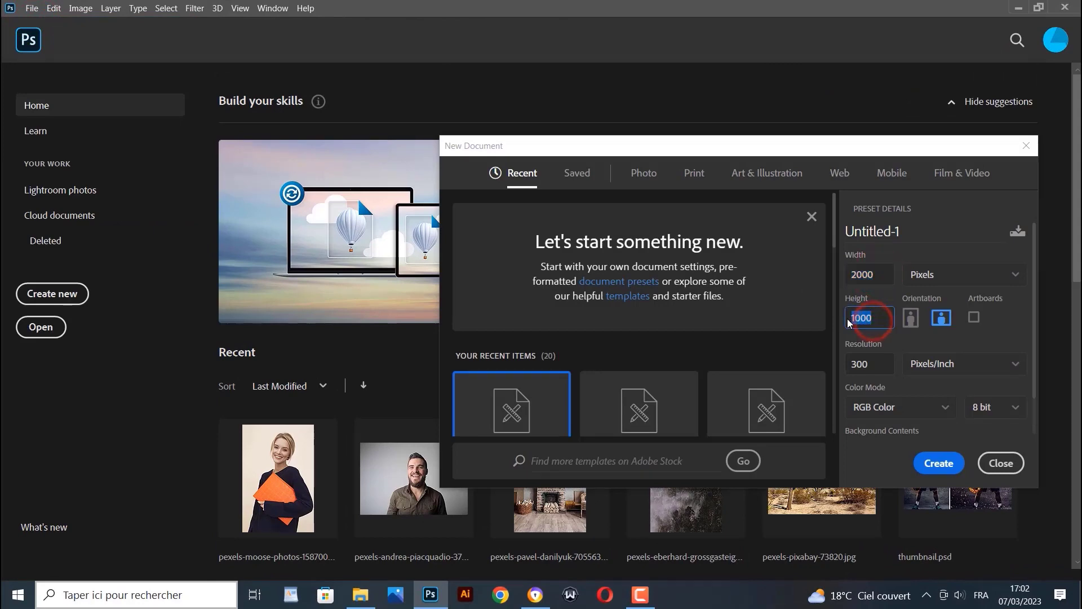
pyautogui.click(928, 461)
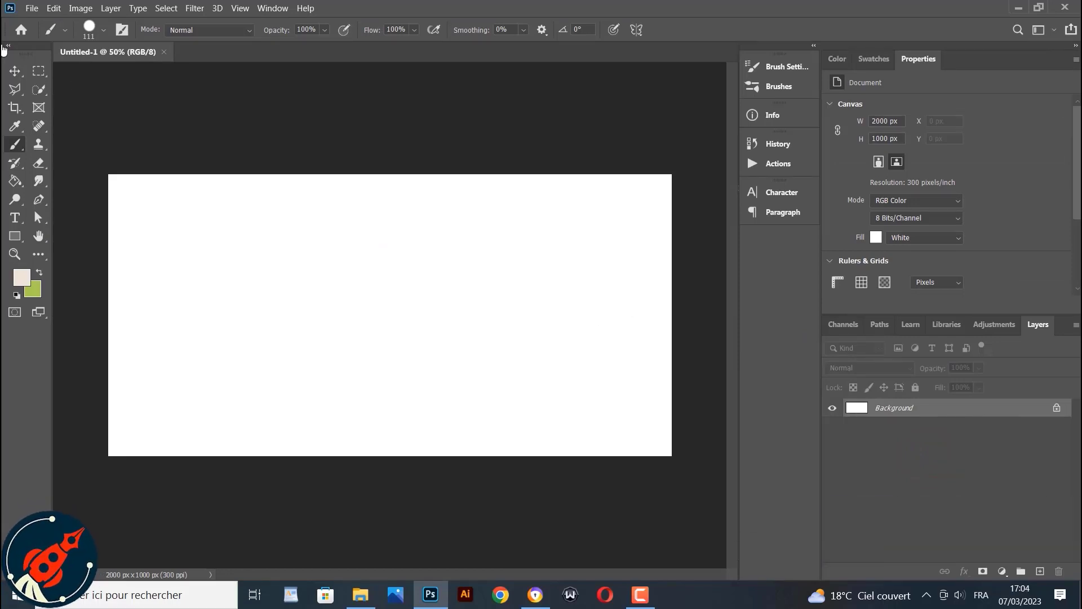
# Open the photo pexels-kebs-visuals-7117987
pyautogui.click(31, 8)
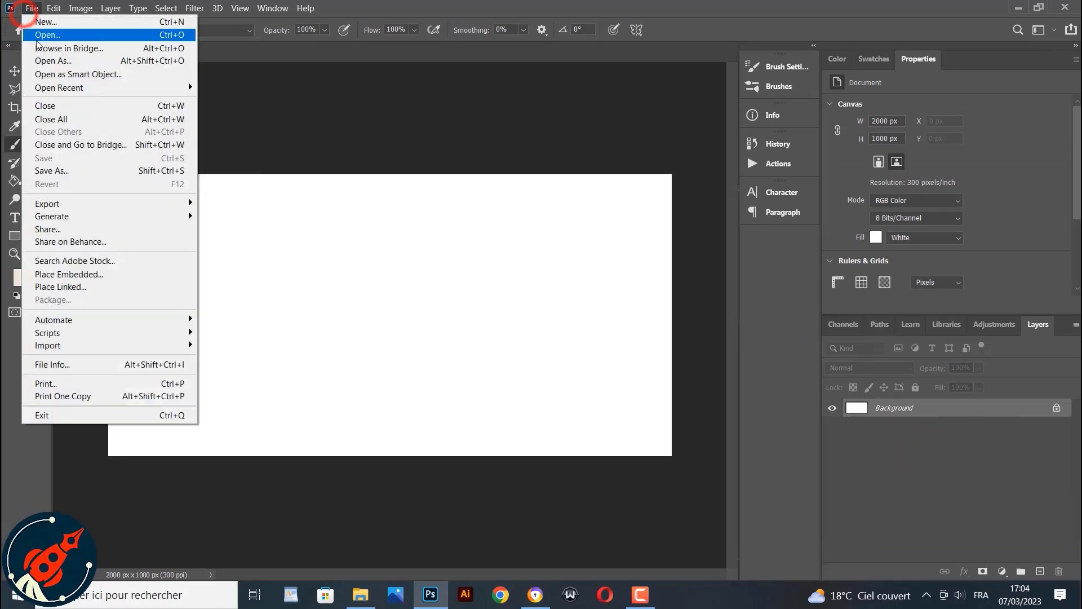
pyautogui.click(36, 40)
pyautogui.click(328, 110)
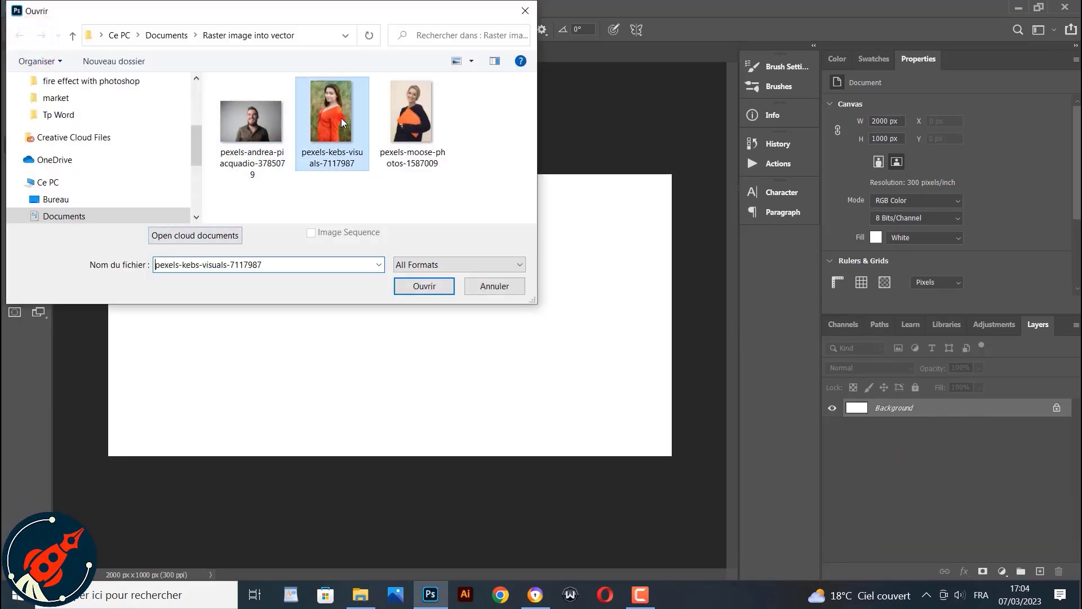
pyautogui.click(340, 117)
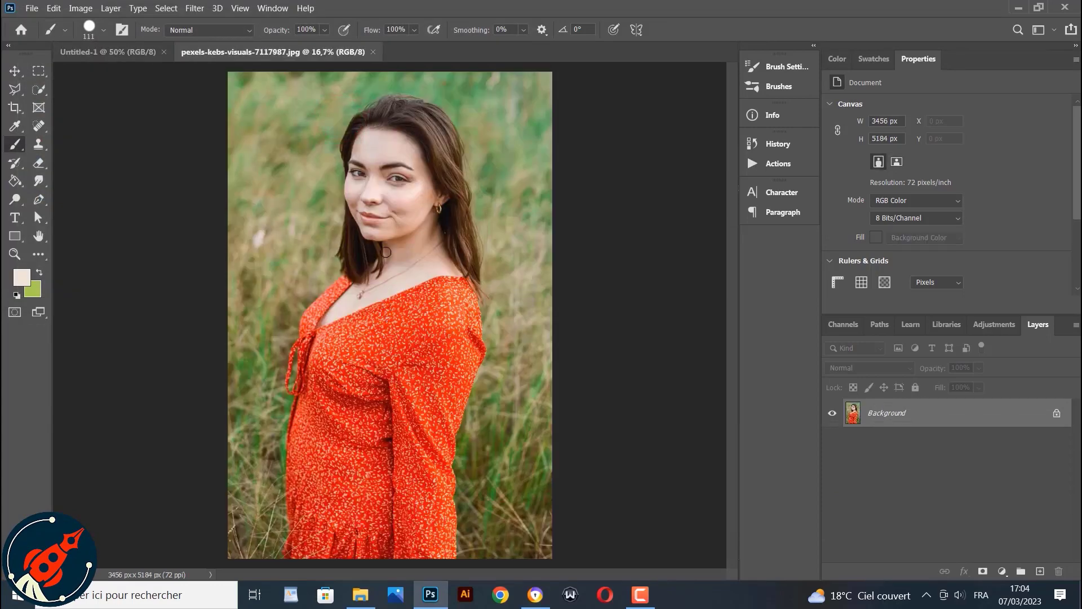
# Convert the photo's background to a normal layer and move it into the new Untitled-1 document
pyautogui.click(15, 71)
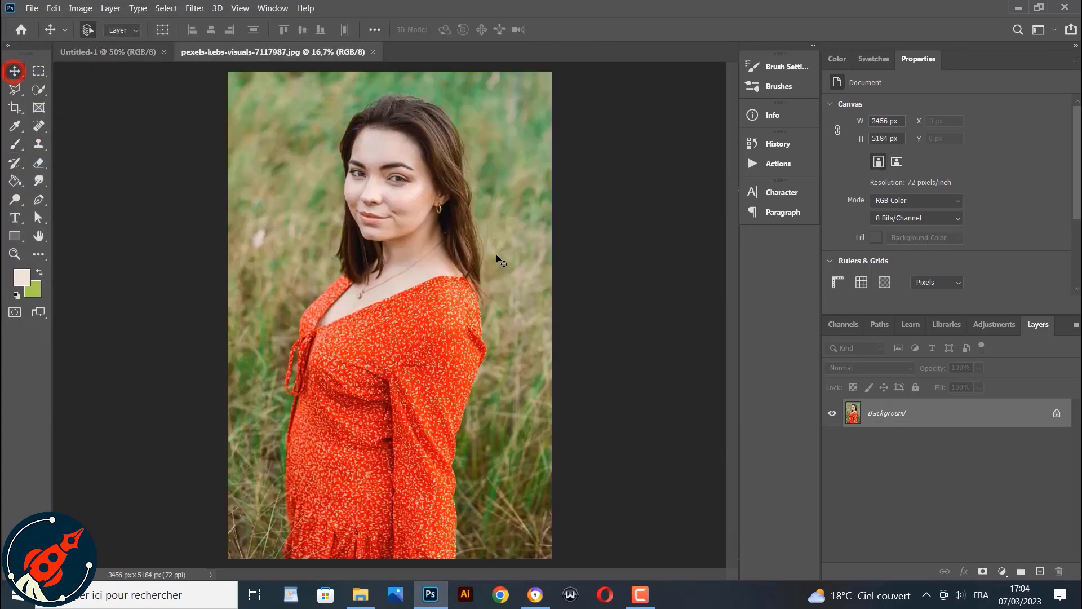
pyautogui.click(407, 271)
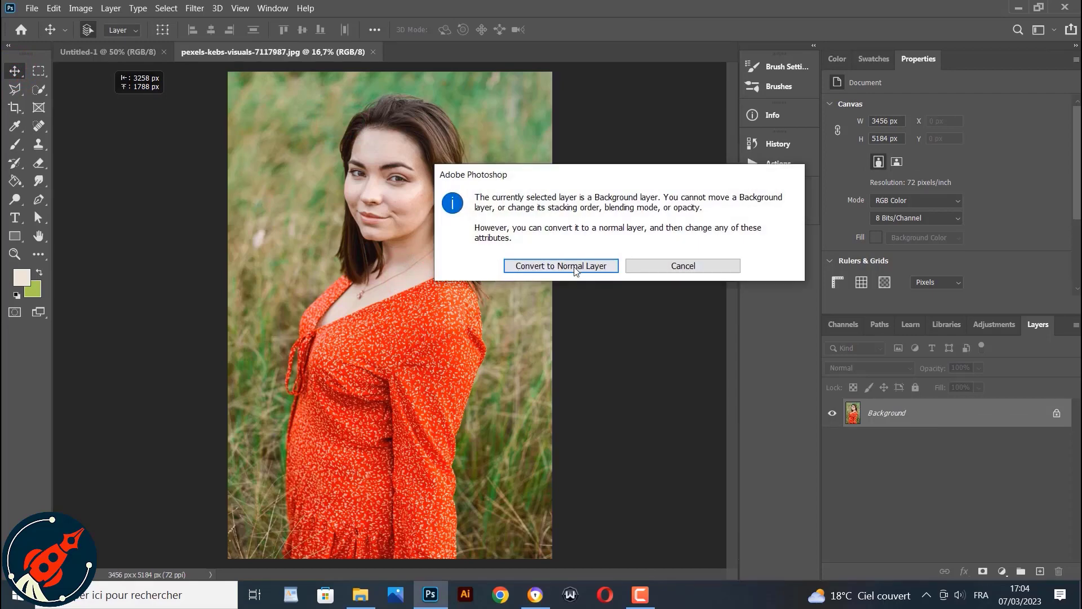
pyautogui.click(572, 267)
pyautogui.moveTo(354, 258); pyautogui.dragTo(210, 220)
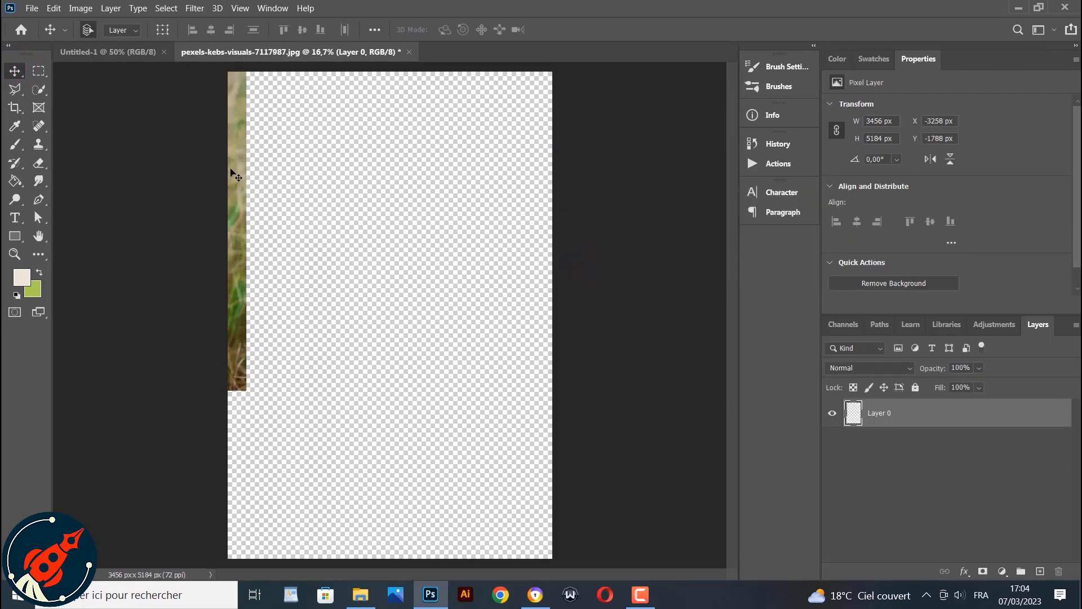
pyautogui.moveTo(233, 174); pyautogui.dragTo(389, 451)
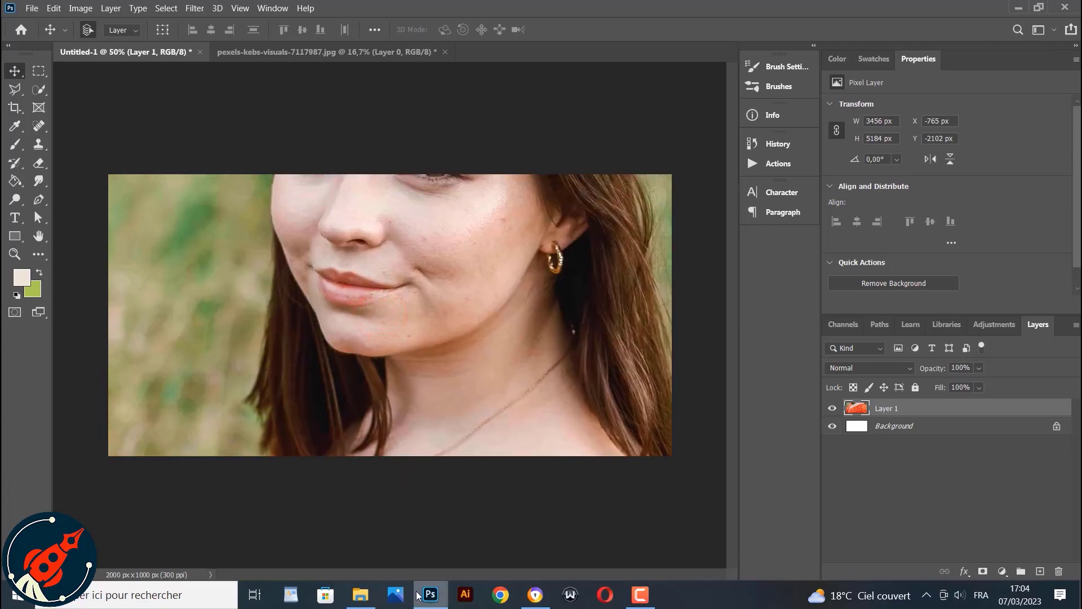
# Reposition the pasted photo and convert its layer to a smart object
pyautogui.moveTo(389, 394); pyautogui.dragTo(374, 310)
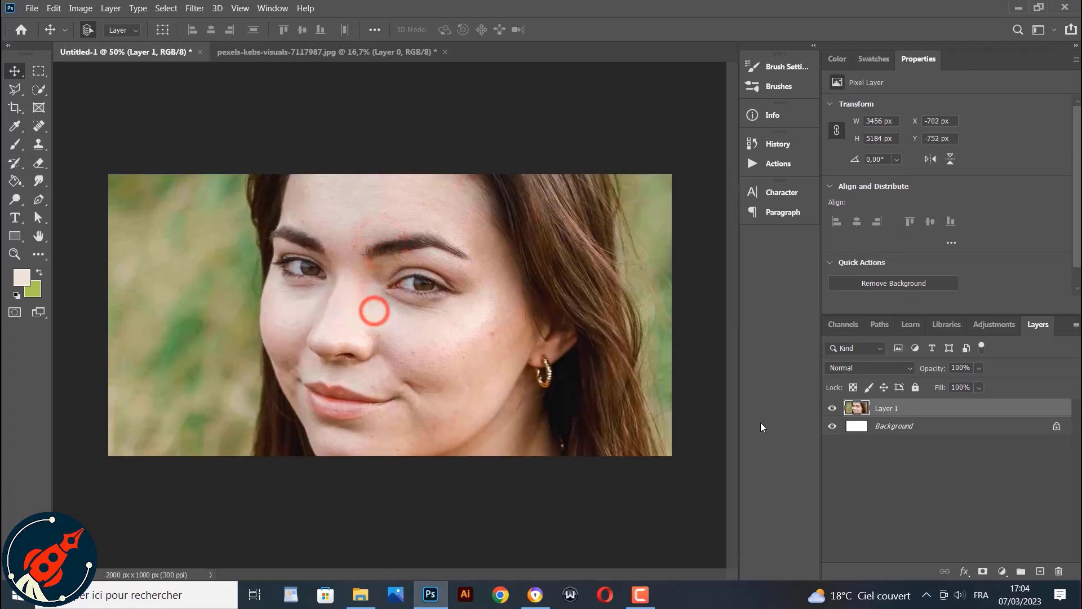
pyautogui.rightClick(893, 407)
pyautogui.click(751, 182)
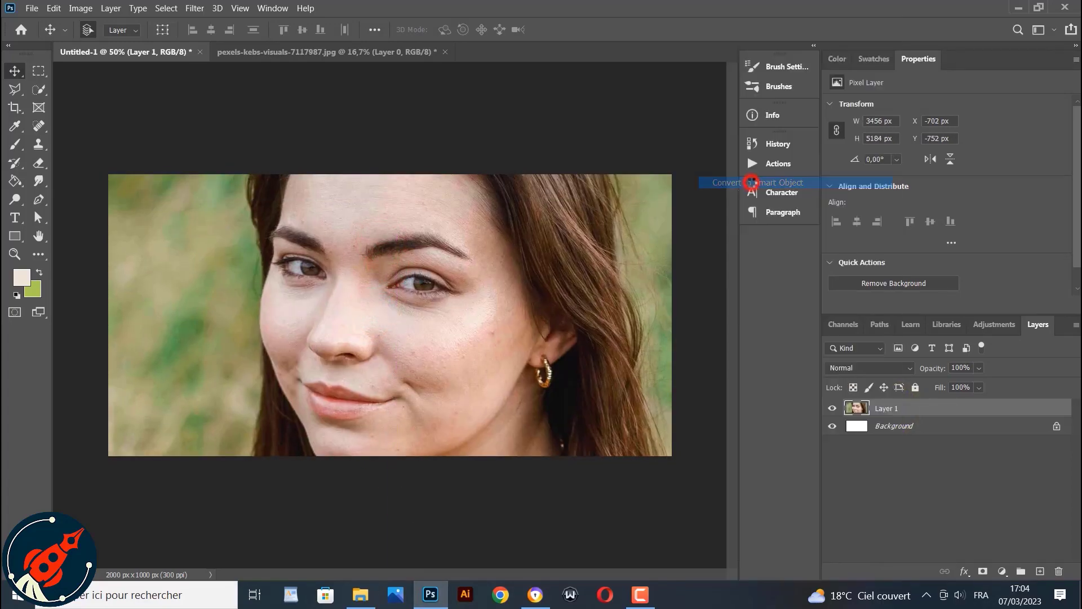
# Free-transform the smart object, scaling it down to about 45% and centering the woman's face on the canvas
pyautogui.hotkey('ctrl', 't')
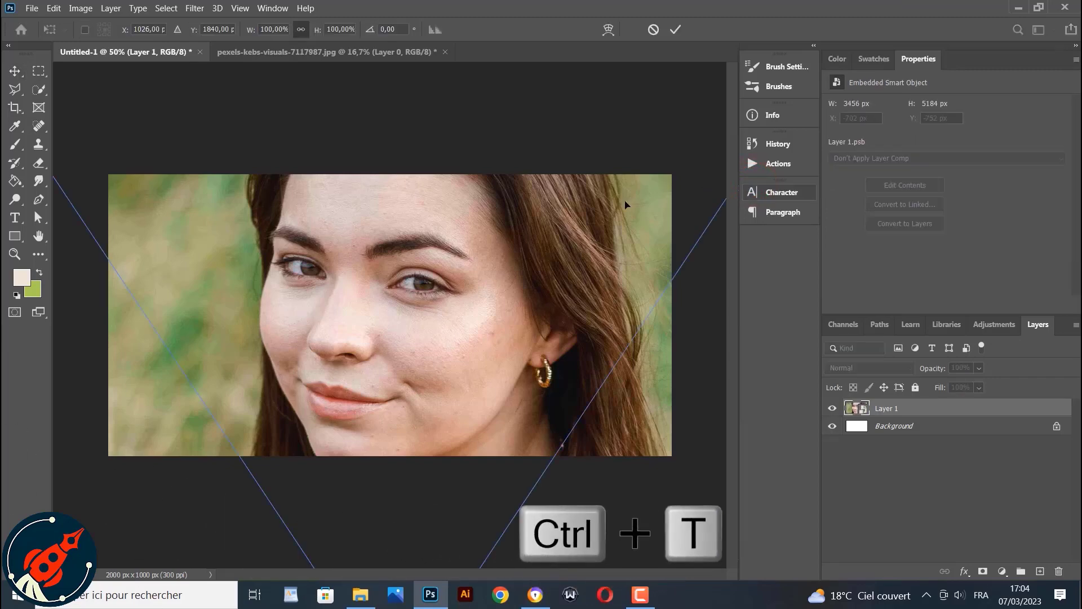
pyautogui.moveTo(110, 83); pyautogui.dragTo(316, 278)
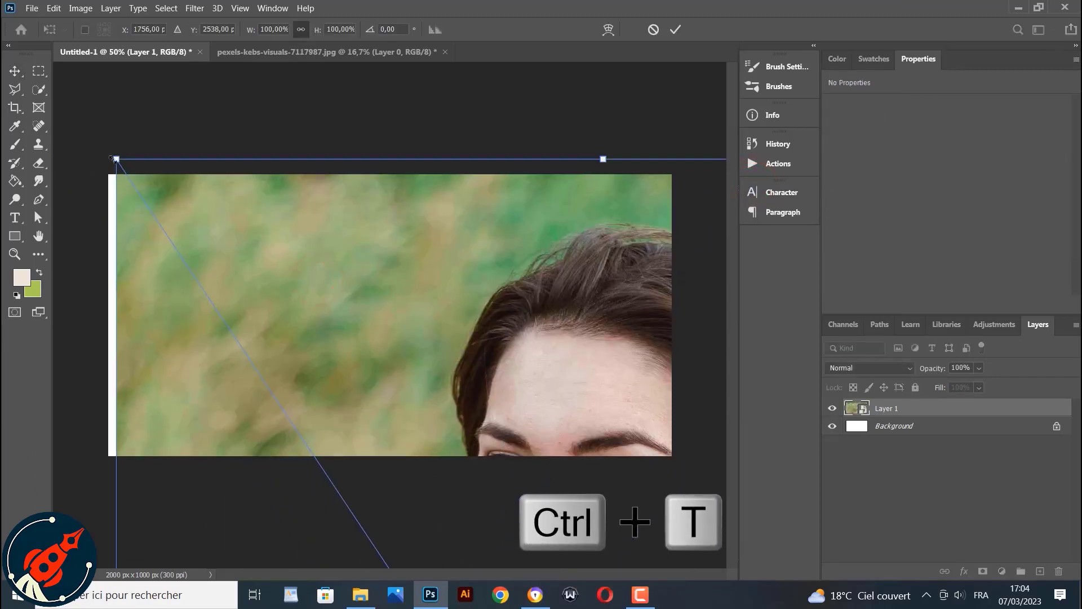
pyautogui.moveTo(115, 159); pyautogui.dragTo(402, 339)
pyautogui.moveTo(448, 440); pyautogui.dragTo(208, 130)
pyautogui.moveTo(66, 131); pyautogui.dragTo(362, 314)
pyautogui.moveTo(429, 404); pyautogui.dragTo(295, 139)
pyautogui.moveTo(102, 127); pyautogui.dragTo(316, 309)
pyautogui.moveTo(428, 410); pyautogui.dragTo(276, 175)
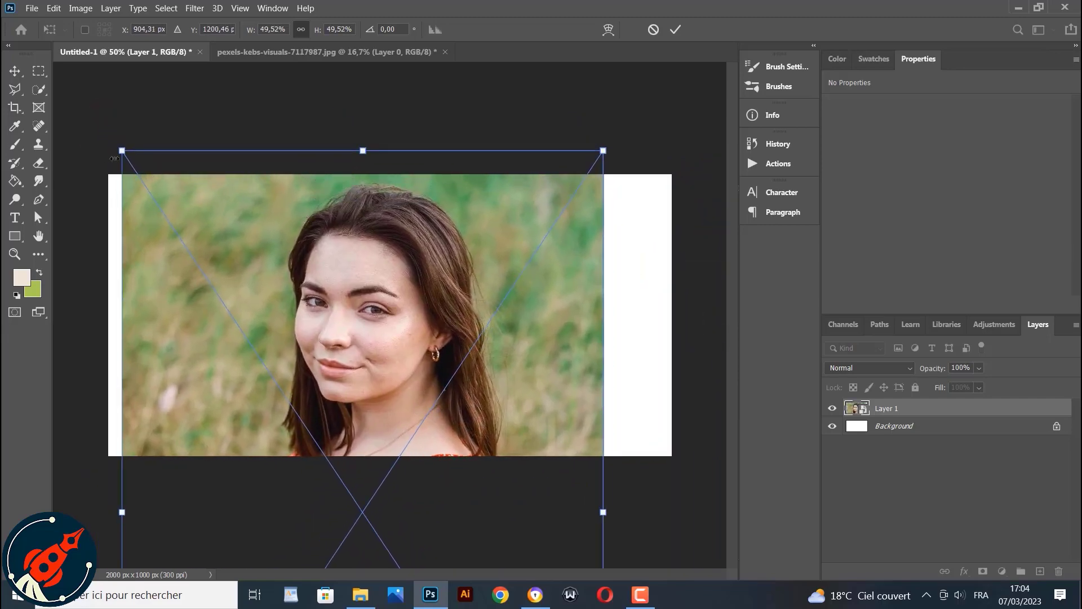
pyautogui.moveTo(122, 151); pyautogui.dragTo(162, 207)
pyautogui.moveTo(343, 351); pyautogui.dragTo(350, 298)
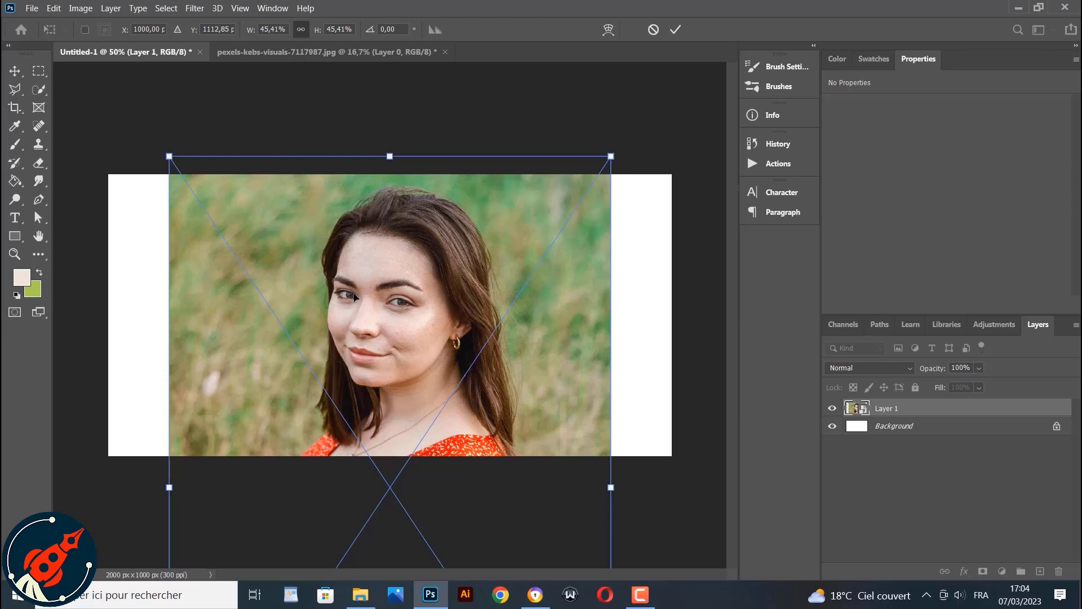
pyautogui.click(672, 31)
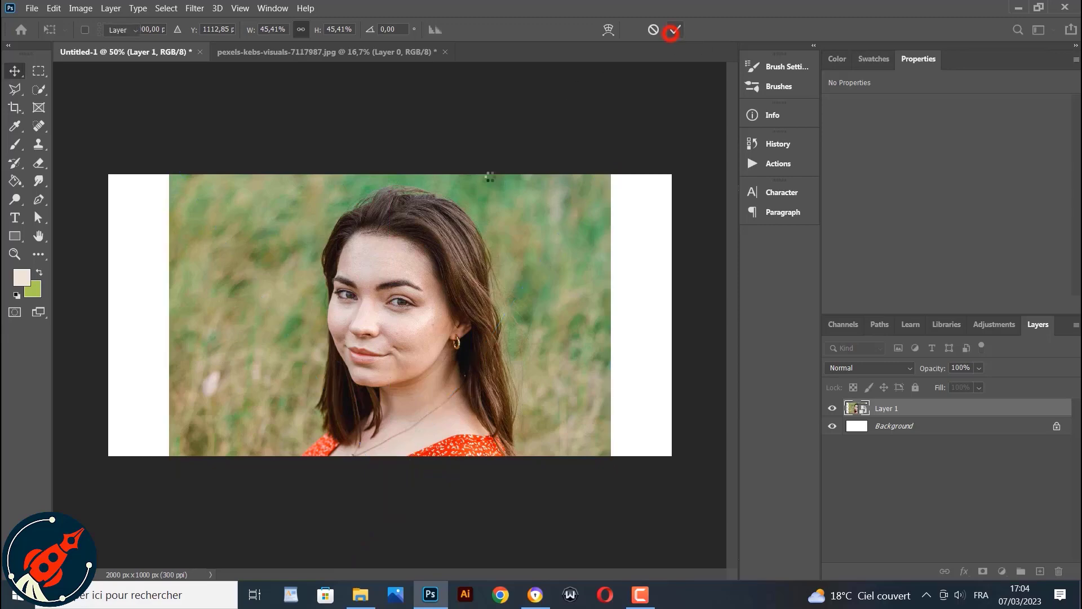
# Select the subject of the photo
pyautogui.click(193, 8)
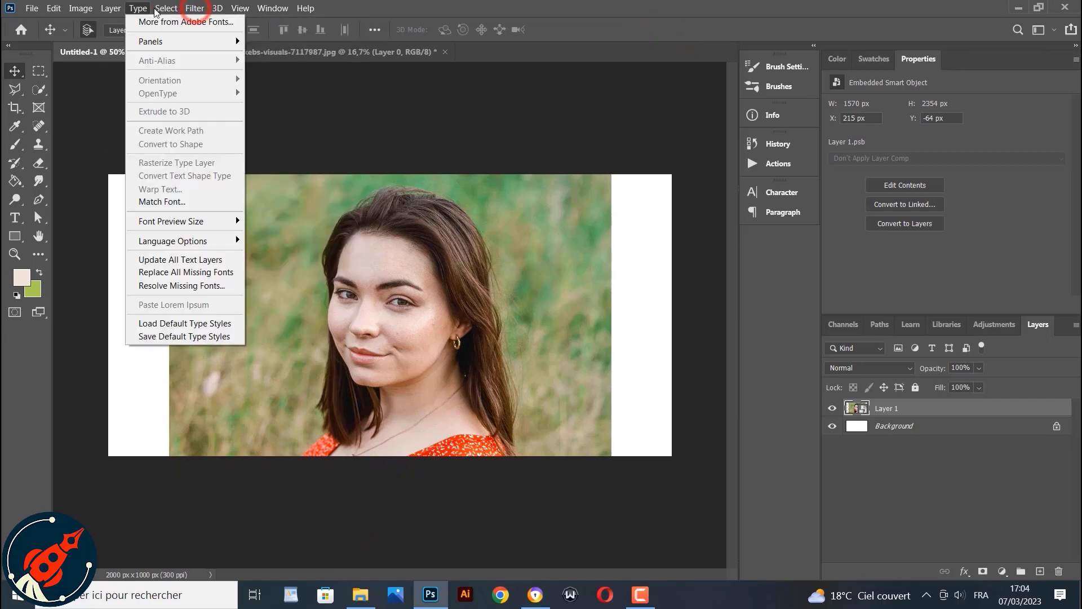
pyautogui.moveTo(166, 8)
pyautogui.click(177, 164)
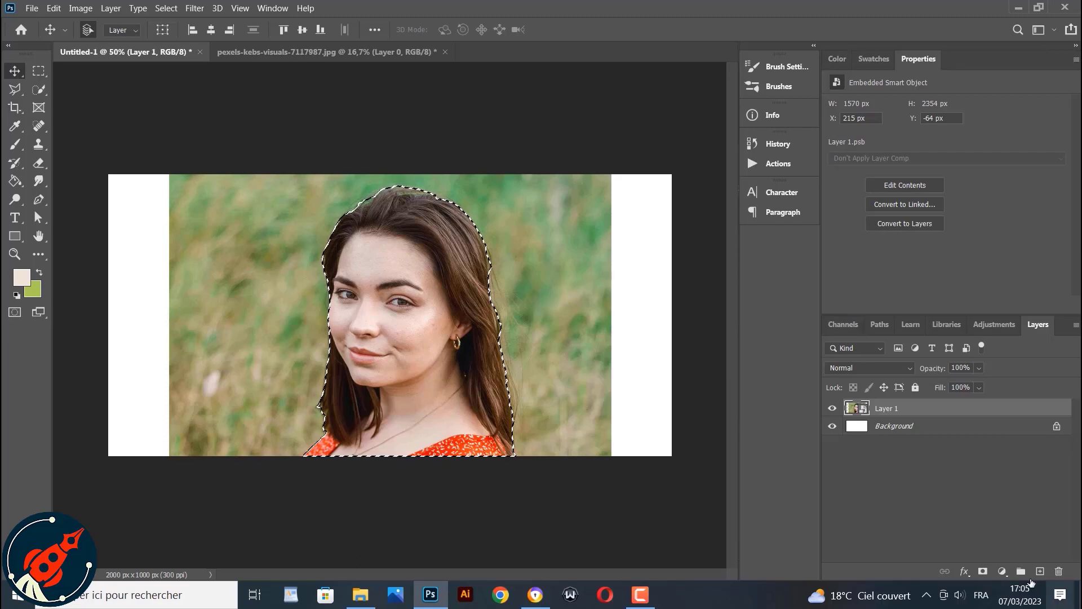
# Add a layer mask to the photo layer from the subject selection
pyautogui.click(982, 570)
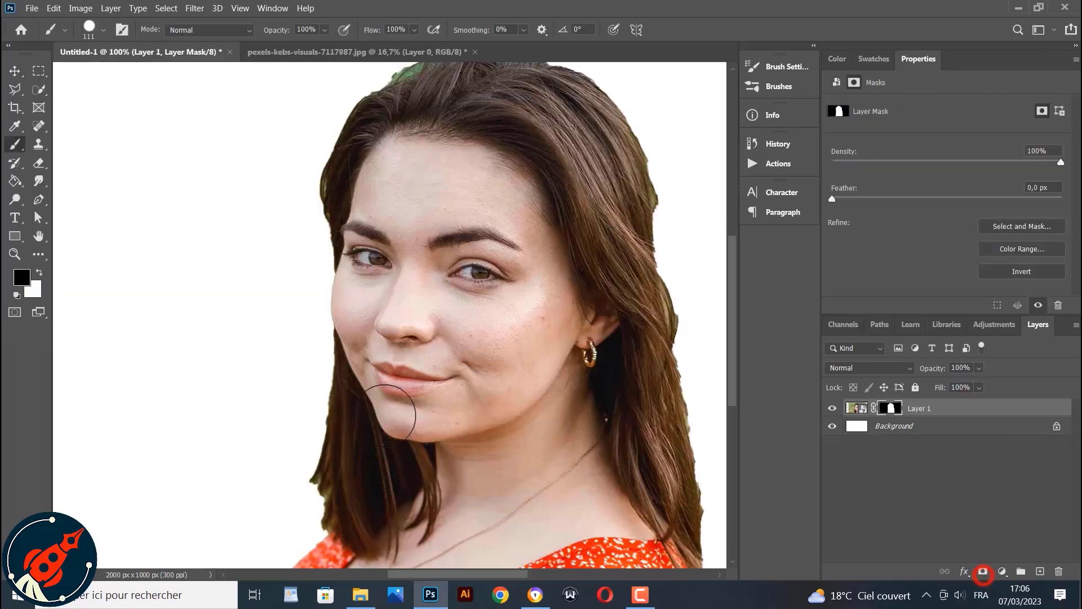
pyautogui.scroll(2, 385, 415)
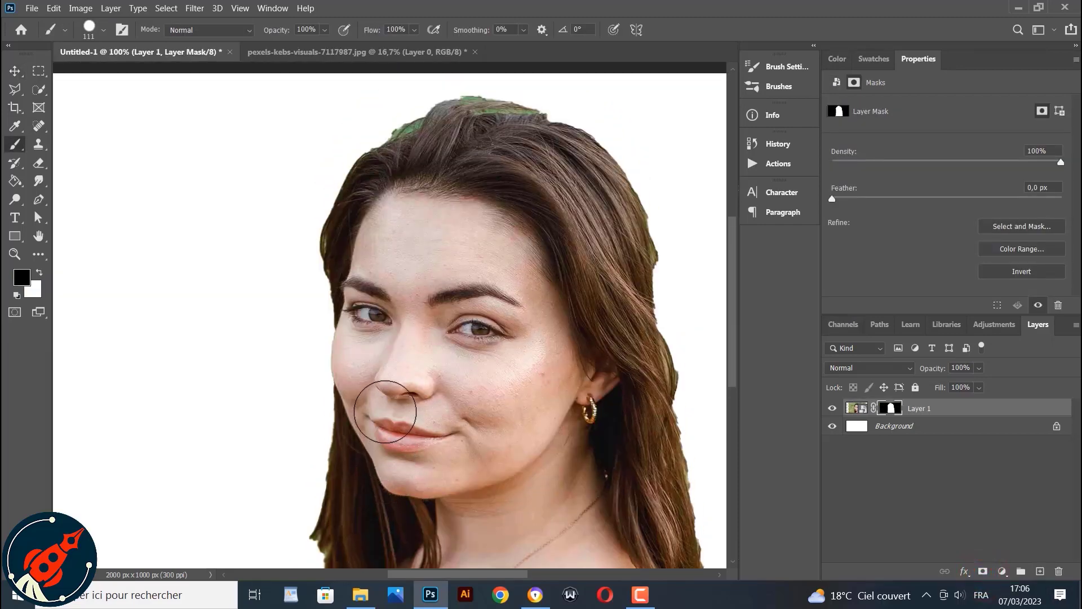
# Open Select and Mask and refine the hair edges along the top and sides of the head
pyautogui.click(1025, 227)
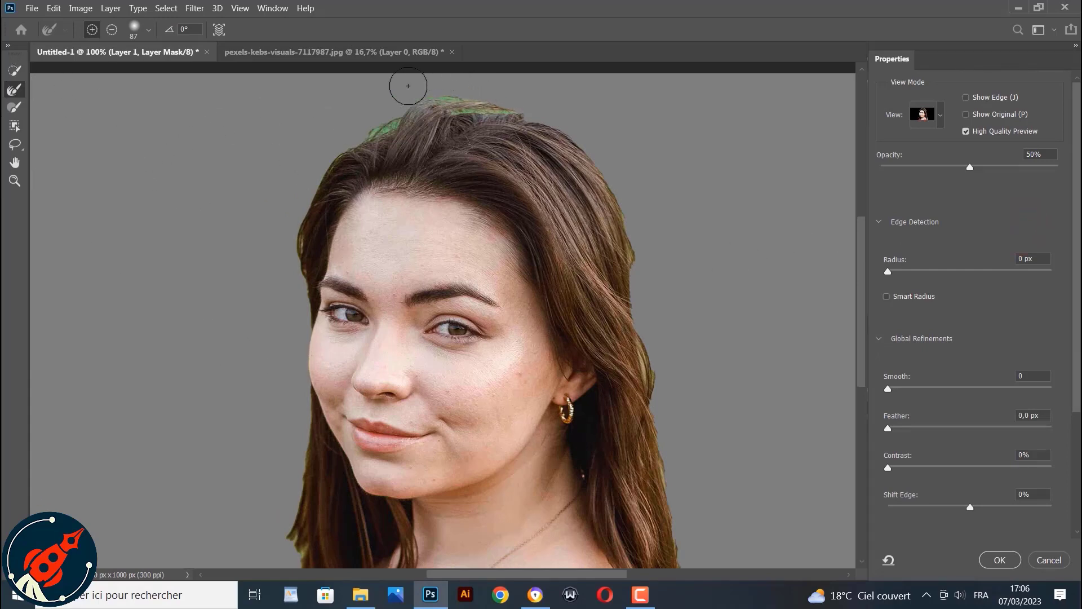
pyautogui.moveTo(434, 109)
pyautogui.mouseDown()
pyautogui.moveTo(504, 107)
pyautogui.moveTo(433, 116)
pyautogui.mouseUp()
pyautogui.moveTo(401, 115)
pyautogui.mouseDown()
pyautogui.moveTo(339, 151)
pyautogui.moveTo(423, 118)
pyautogui.moveTo(389, 116)
pyautogui.mouseUp()
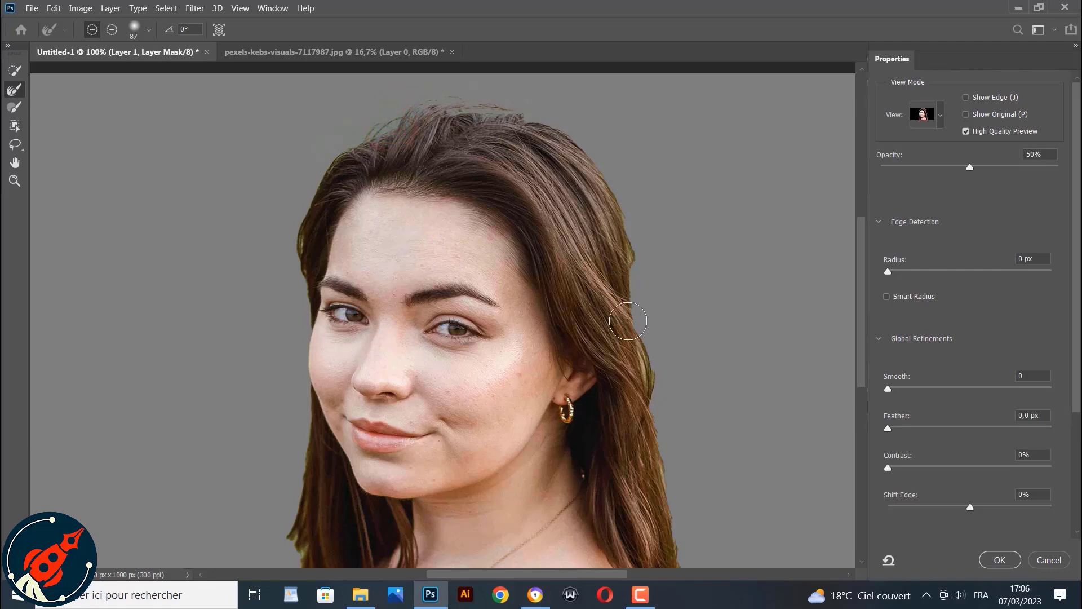
pyautogui.moveTo(628, 320); pyautogui.dragTo(651, 443)
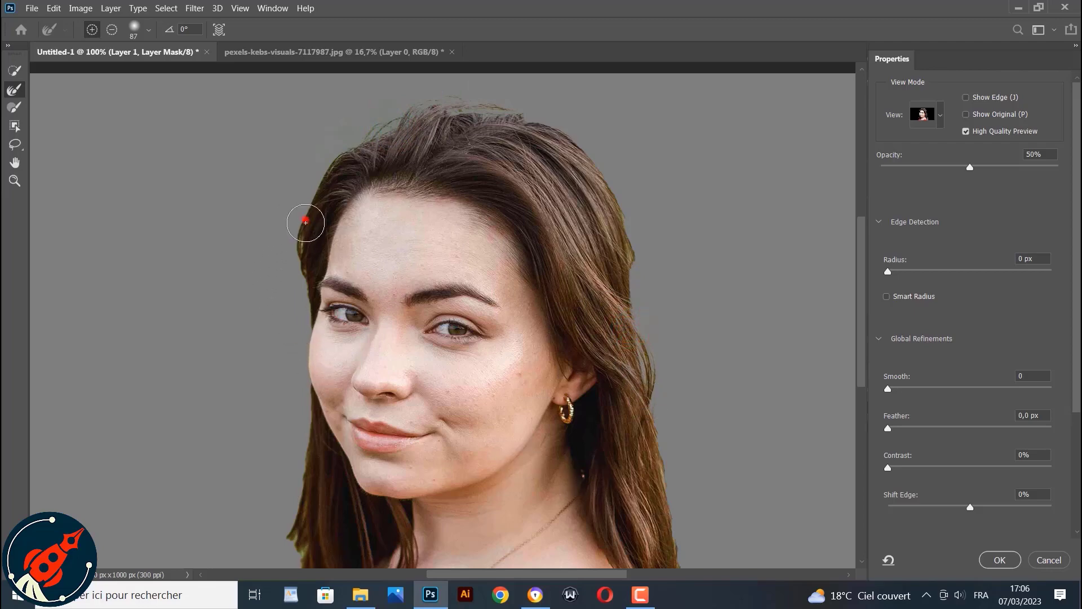
pyautogui.moveTo(305, 223); pyautogui.dragTo(291, 290)
# Refine the lower hair edges near the shoulders and apply the mask refinement
pyautogui.scroll(-1, 302, 393)
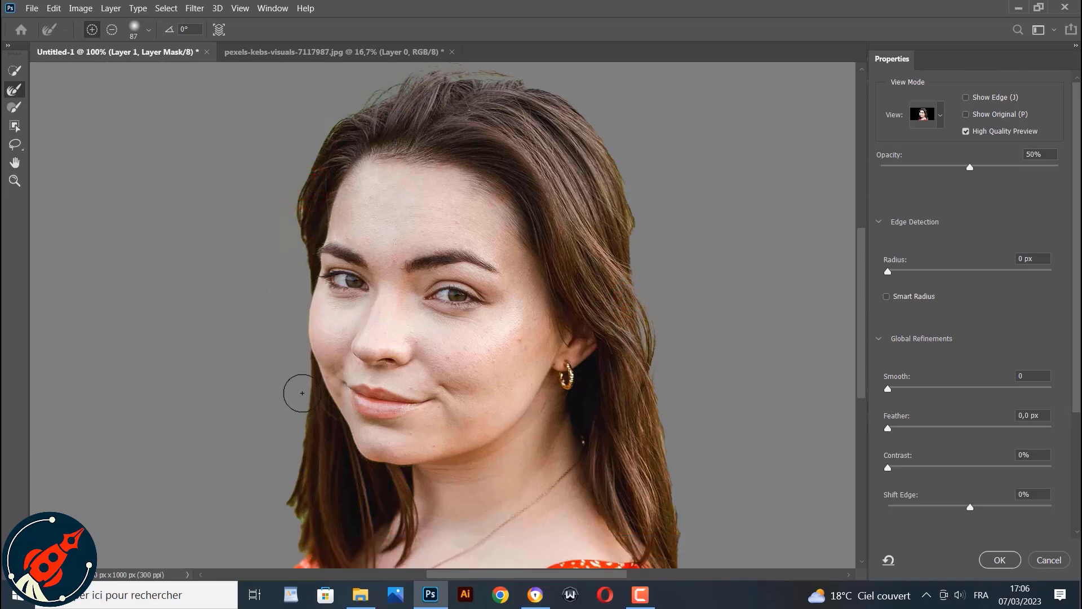
pyautogui.scroll(-3, 302, 392)
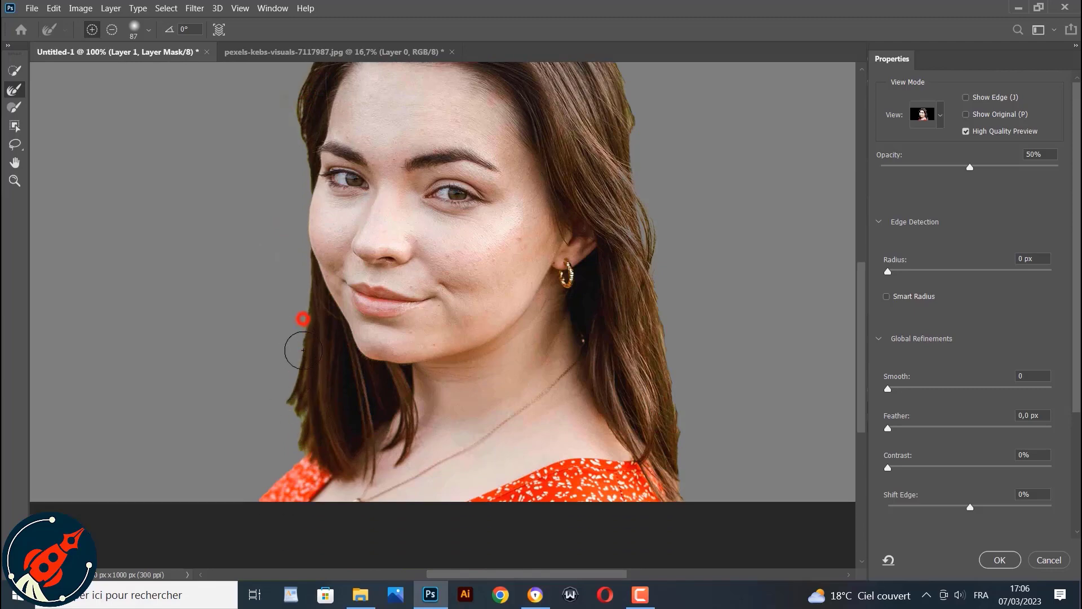
pyautogui.moveTo(303, 350)
pyautogui.mouseDown()
pyautogui.moveTo(286, 417)
pyautogui.moveTo(297, 333)
pyautogui.mouseUp()
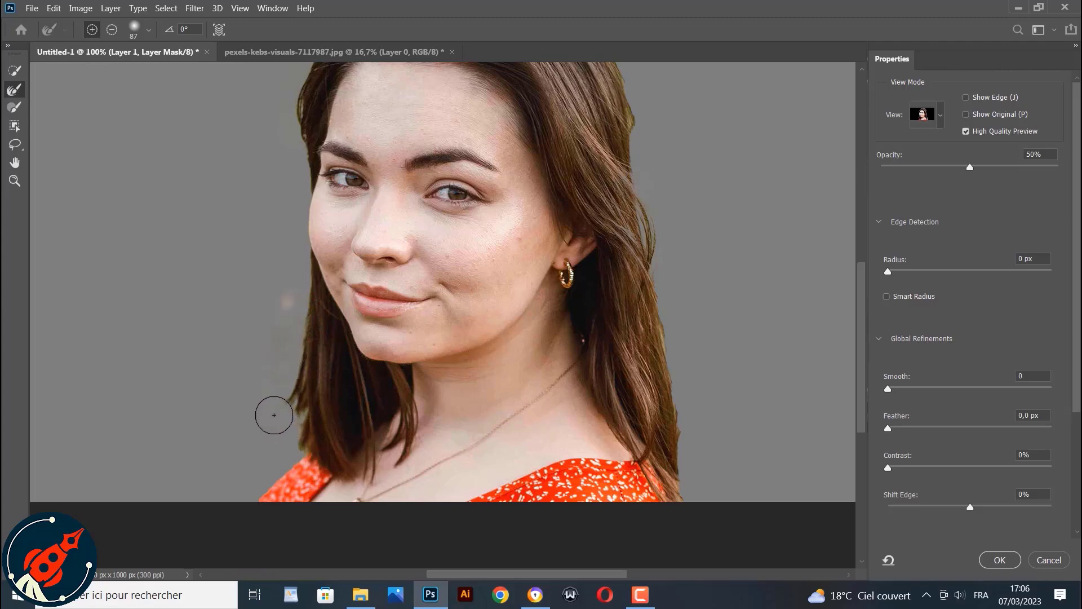
pyautogui.hotkey('ctrl', 'z')
pyautogui.moveTo(312, 321)
pyautogui.mouseDown()
pyautogui.moveTo(314, 406)
pyautogui.moveTo(290, 459)
pyautogui.moveTo(304, 327)
pyautogui.mouseUp()
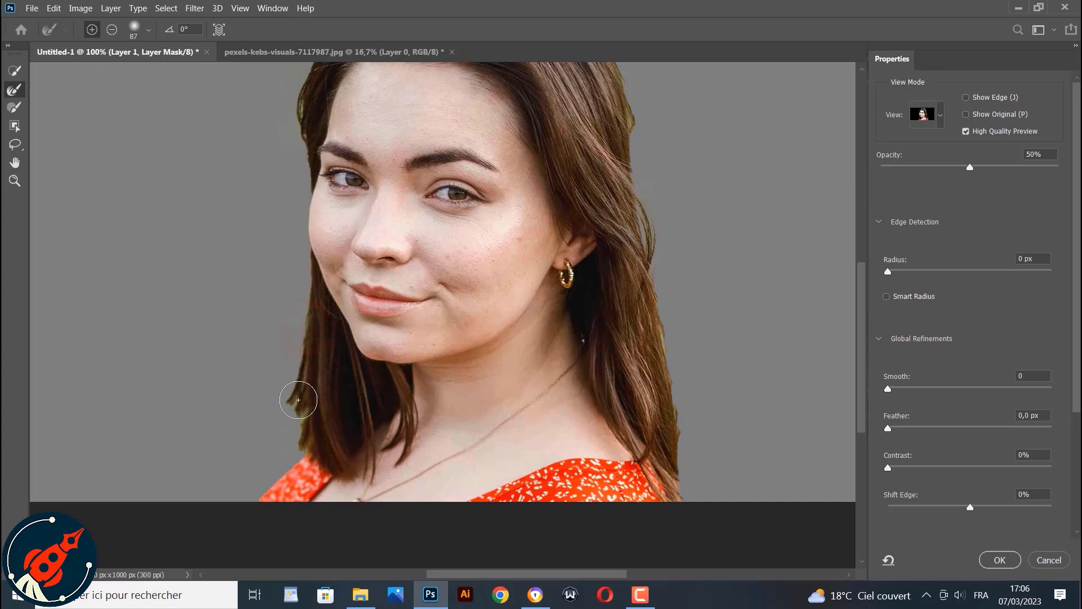
pyautogui.click(298, 399)
pyautogui.click(302, 440)
pyautogui.moveTo(658, 363)
pyautogui.mouseDown()
pyautogui.moveTo(643, 294)
pyautogui.moveTo(668, 380)
pyautogui.mouseUp()
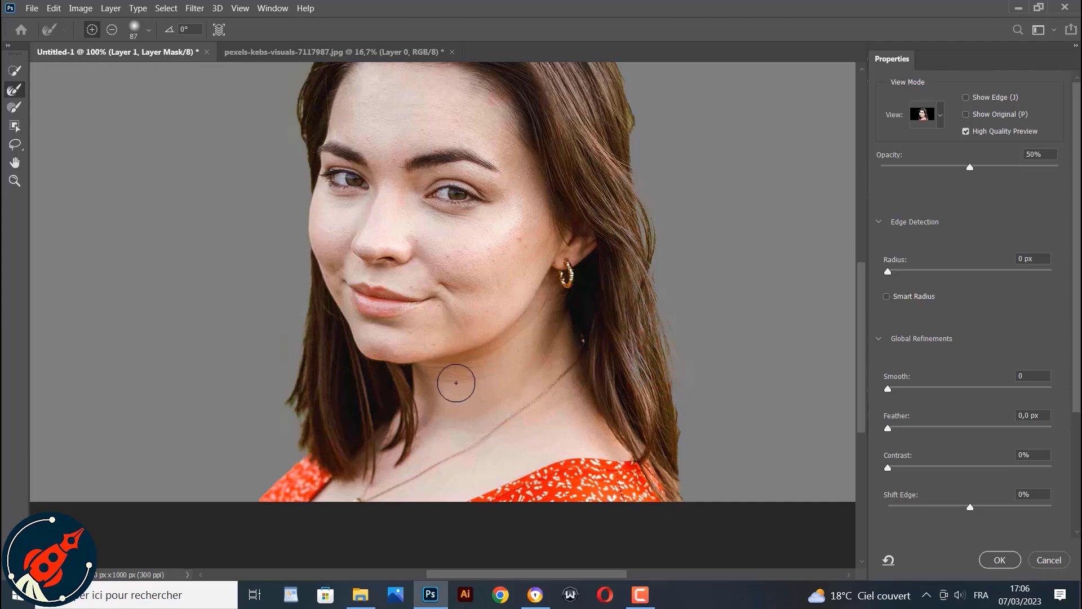
pyautogui.scroll(5, 445, 389)
pyautogui.scroll(-5, 437, 396)
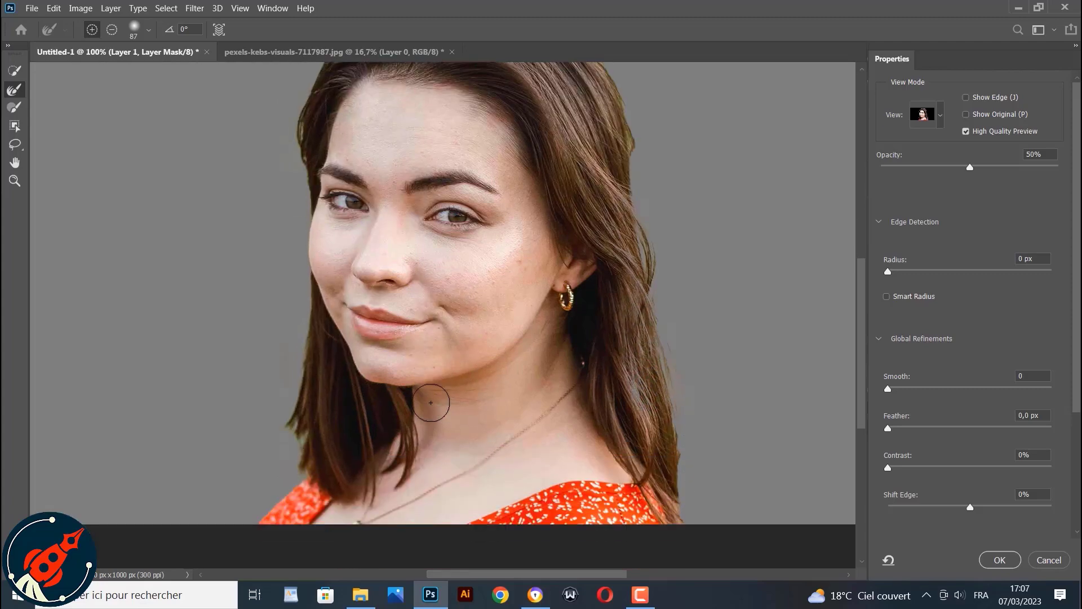
pyautogui.click(995, 561)
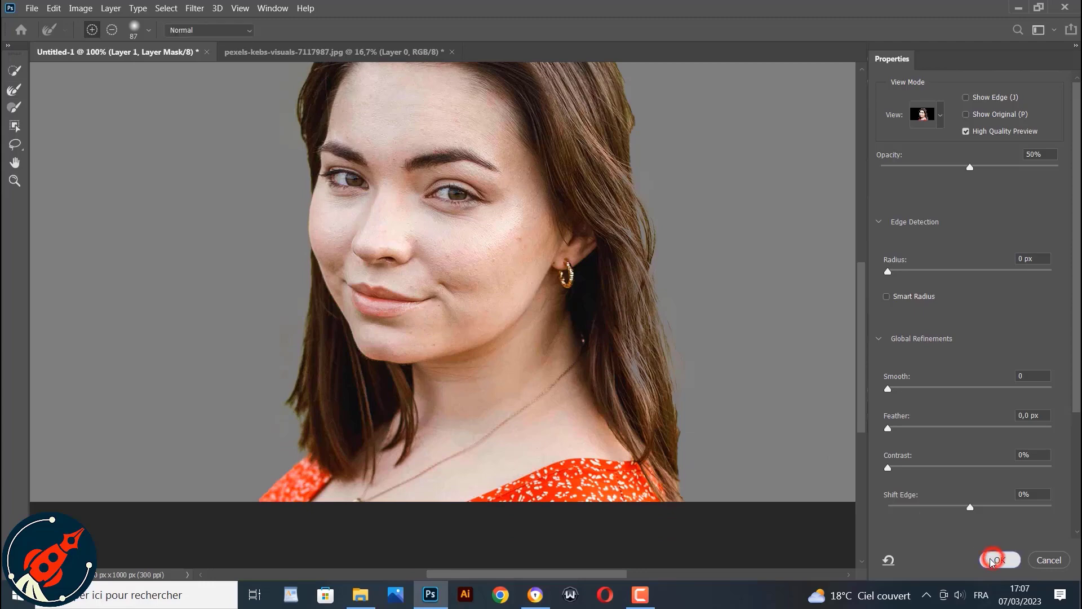
# Delete the Background layer and the hidden original layer, keeping only the masked copy
pyautogui.scroll(3, 477, 437)
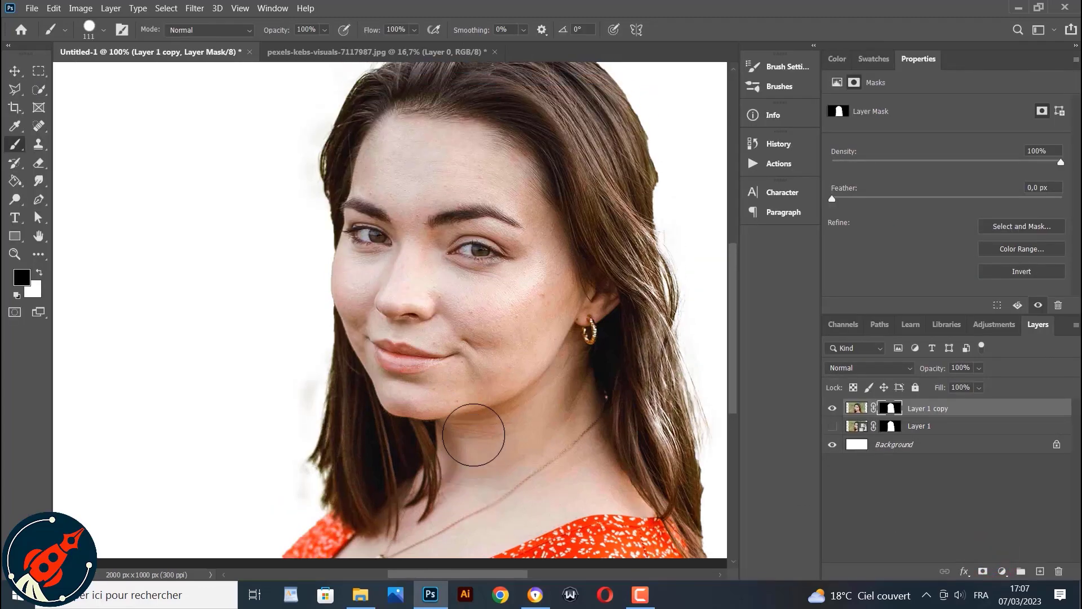
pyautogui.moveTo(893, 445); pyautogui.dragTo(1058, 571)
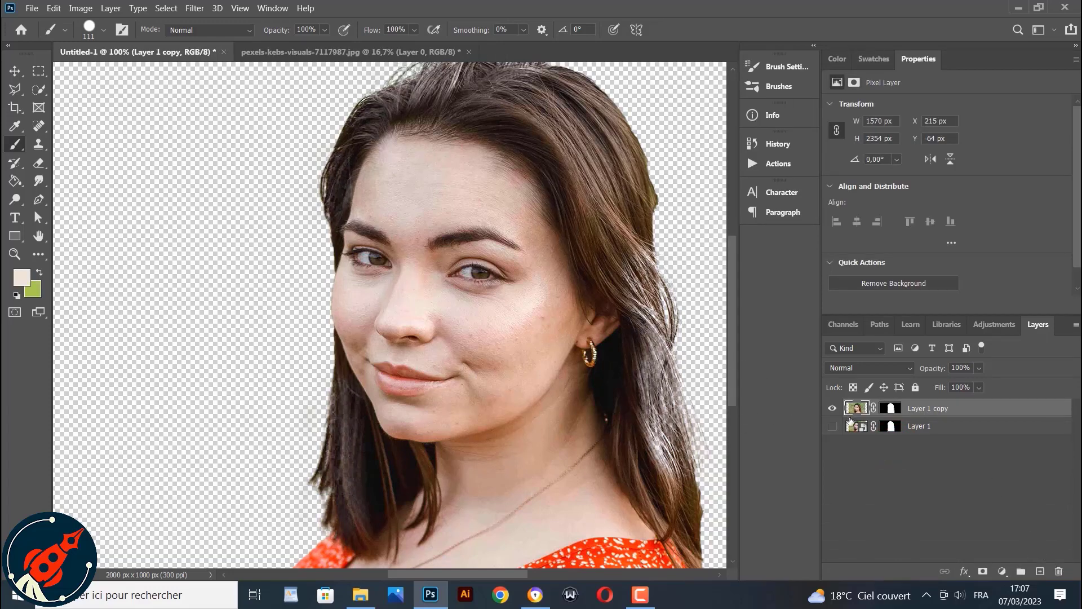
pyautogui.moveTo(919, 432); pyautogui.dragTo(1059, 571)
# Apply Smart Sharpen to the masked photo layer with Gaussian Blur set as the blur to remove
pyautogui.click(240, 8)
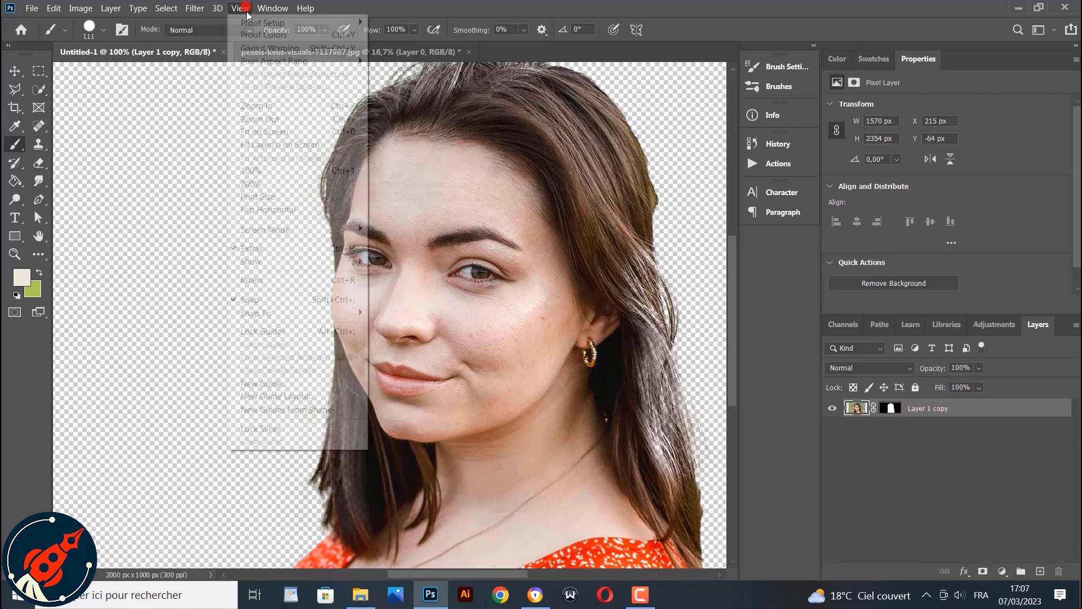
pyautogui.click(261, 132)
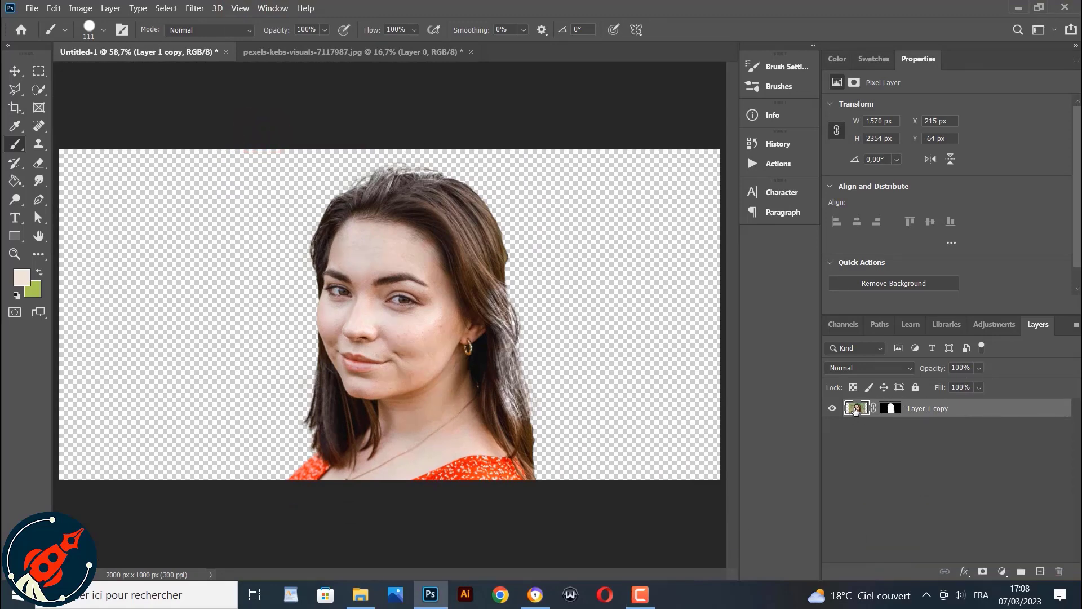
pyautogui.click(889, 409)
pyautogui.click(856, 409)
pyautogui.click(195, 9)
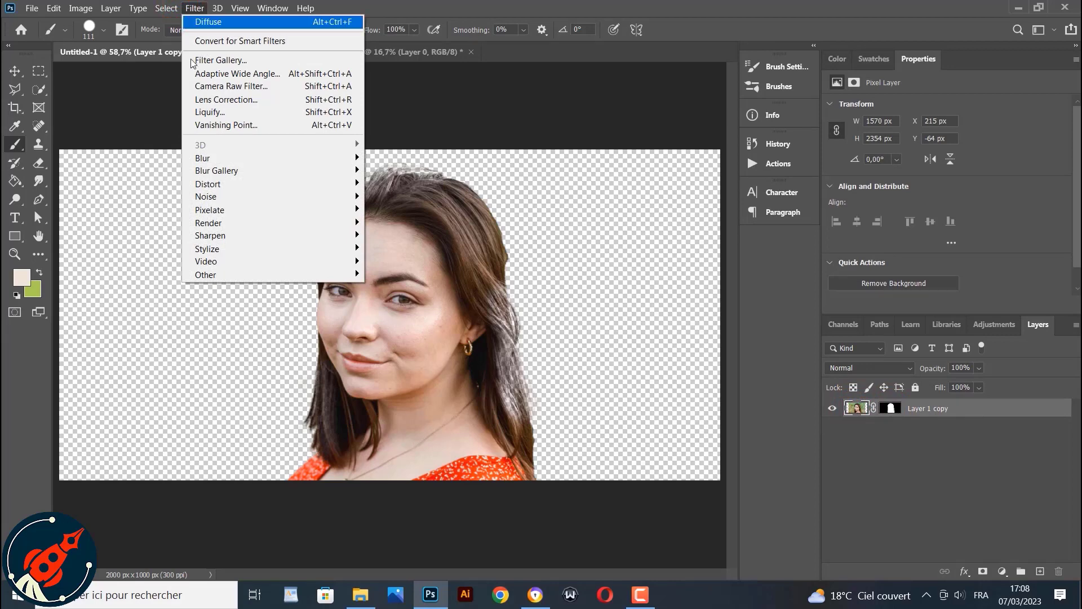
pyautogui.moveTo(231, 236)
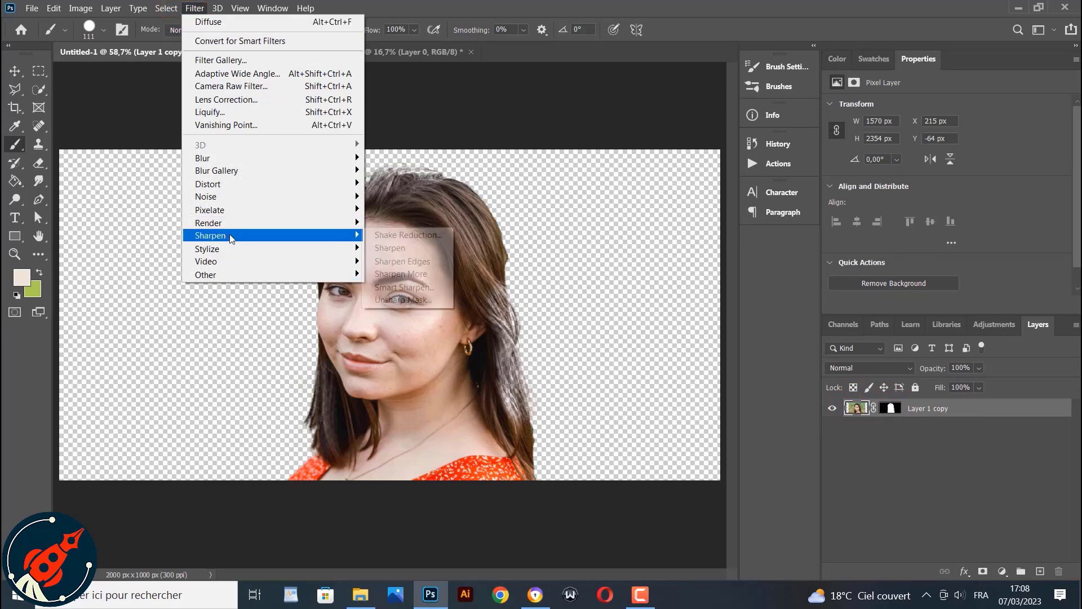
pyautogui.click(412, 288)
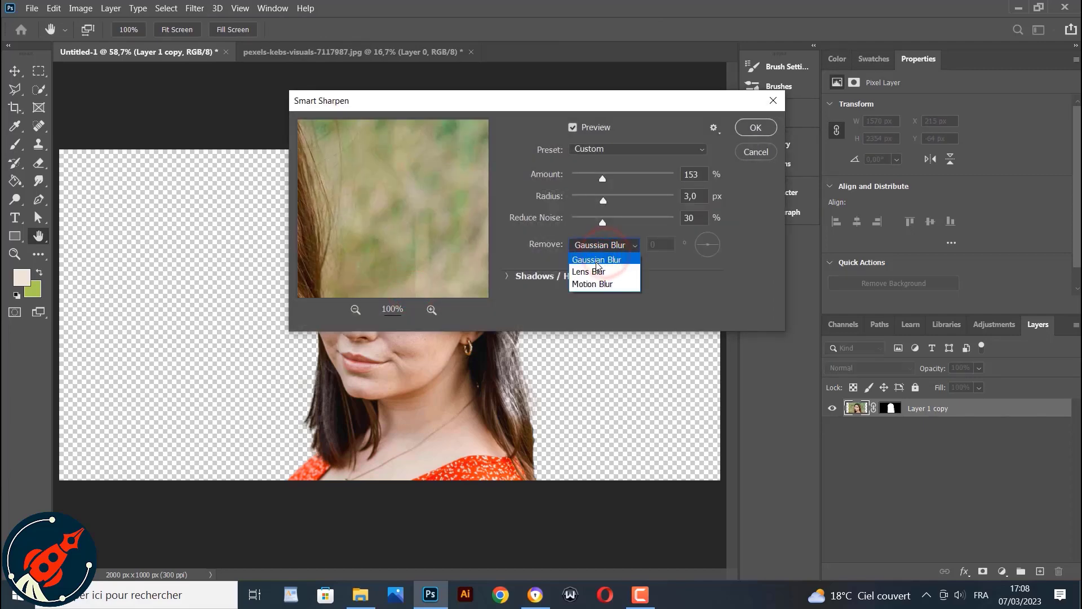
pyautogui.click(597, 260)
pyautogui.moveTo(398, 180); pyautogui.dragTo(504, 269)
pyautogui.moveTo(361, 179); pyautogui.dragTo(497, 276)
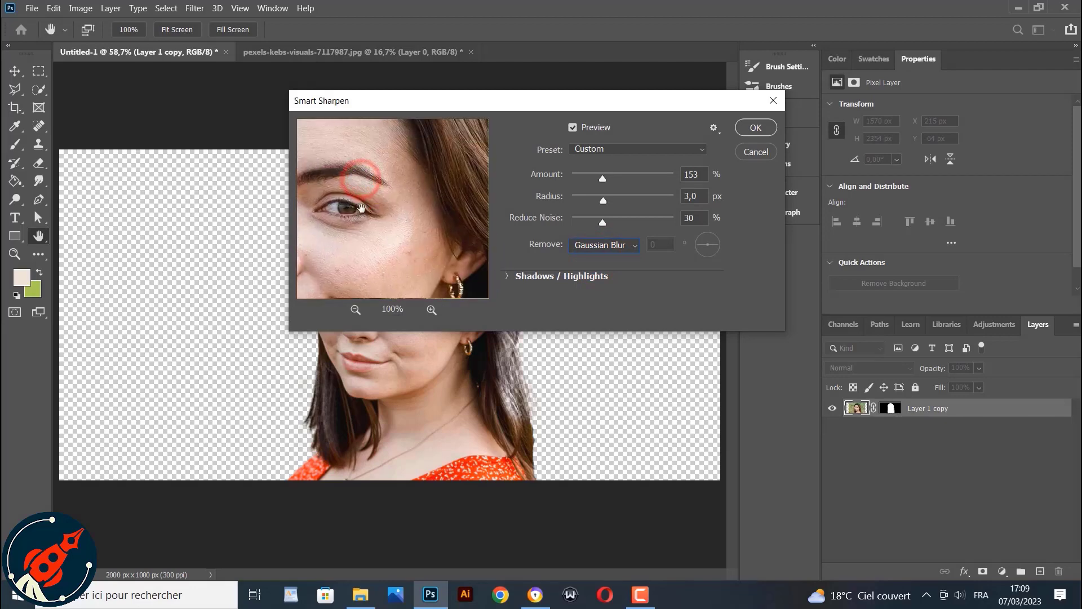
pyautogui.moveTo(361, 202); pyautogui.dragTo(463, 179)
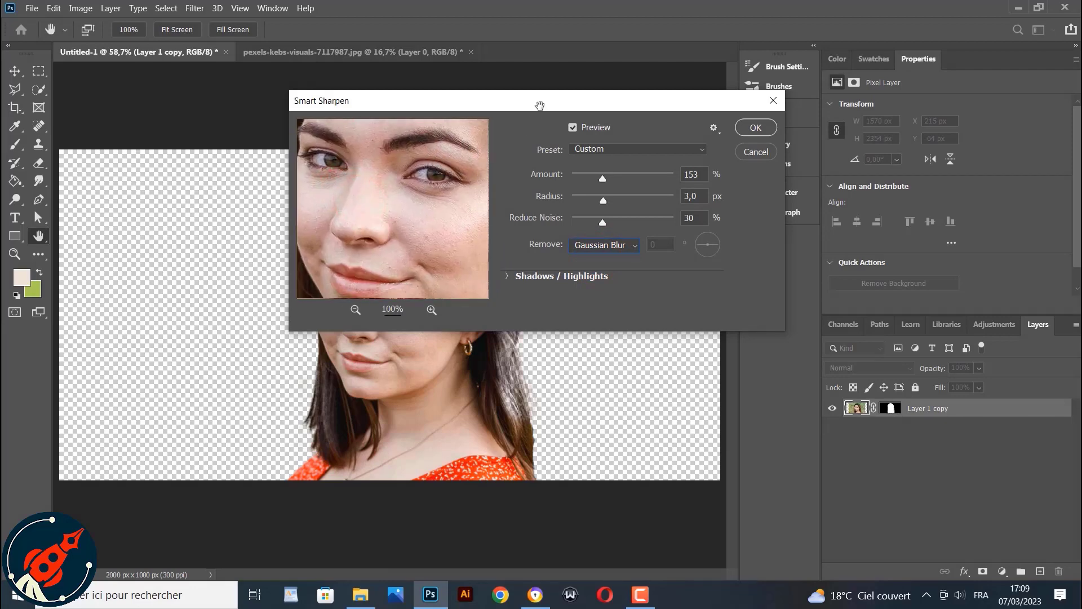
pyautogui.moveTo(538, 102); pyautogui.dragTo(711, 78)
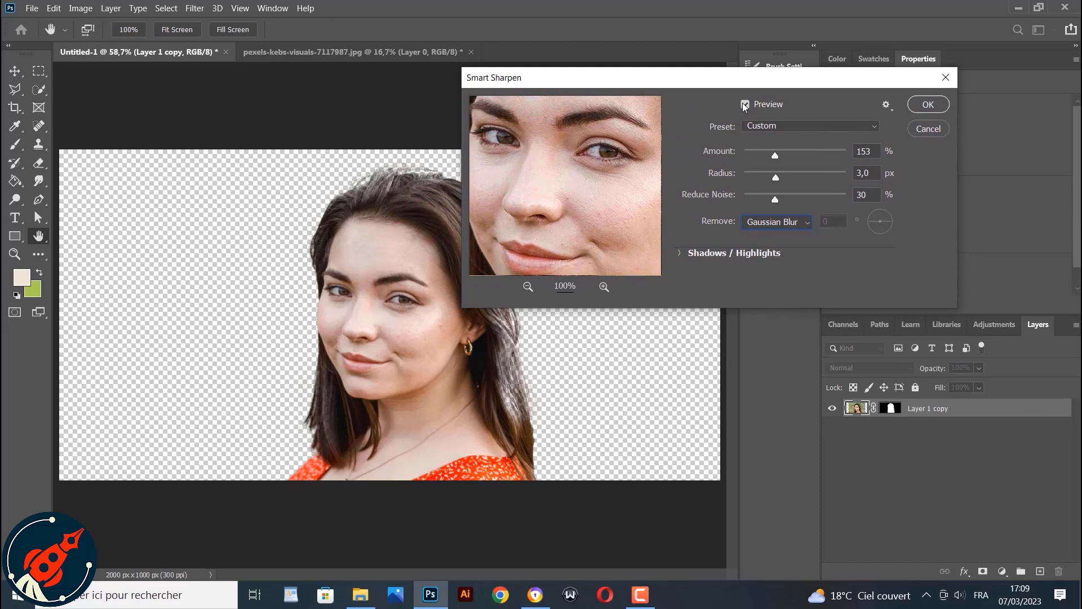
pyautogui.click(745, 105)
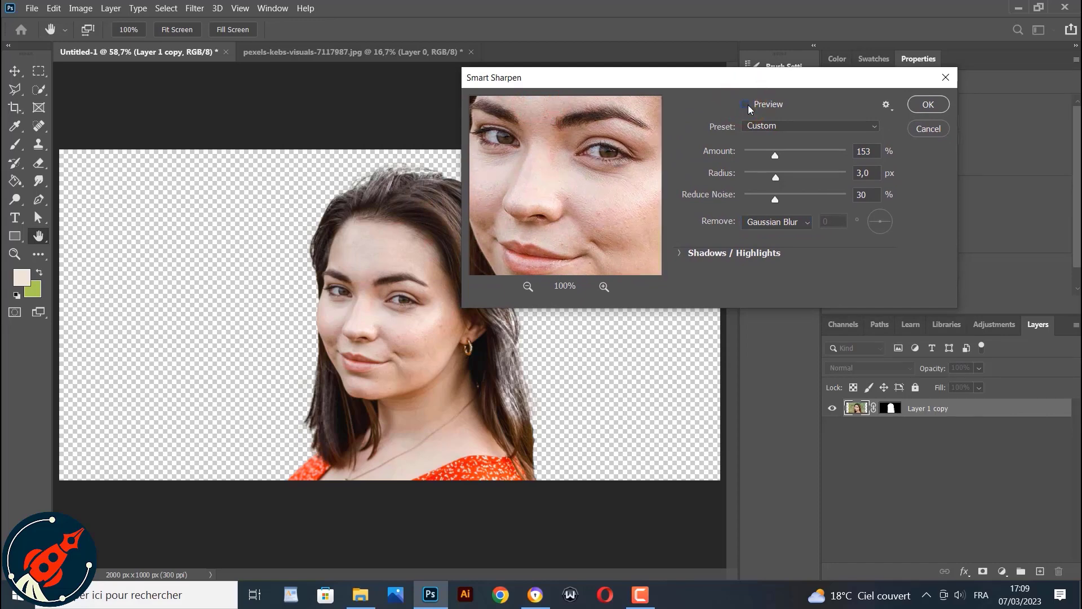
pyautogui.click(745, 105)
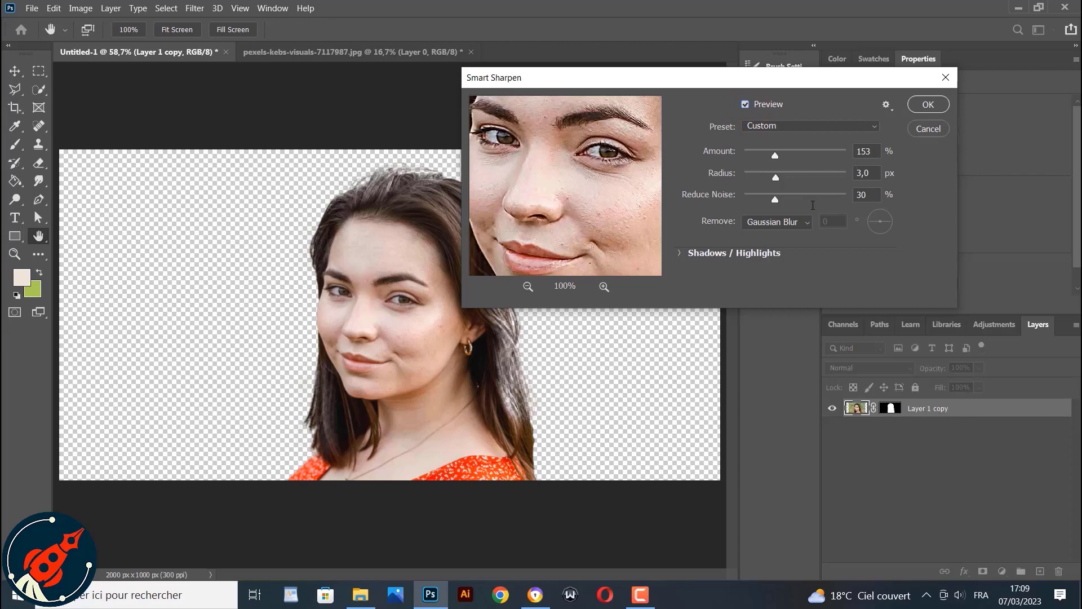
pyautogui.click(924, 106)
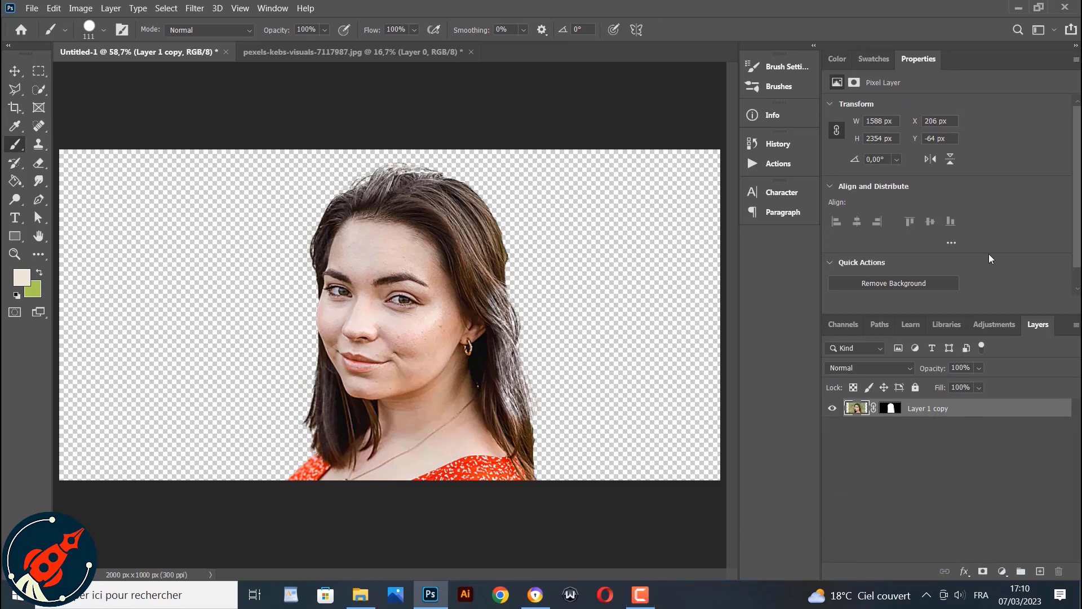
# Add a Threshold adjustment layer and set its threshold level to 82
pyautogui.click(922, 139)
pyautogui.click(979, 322)
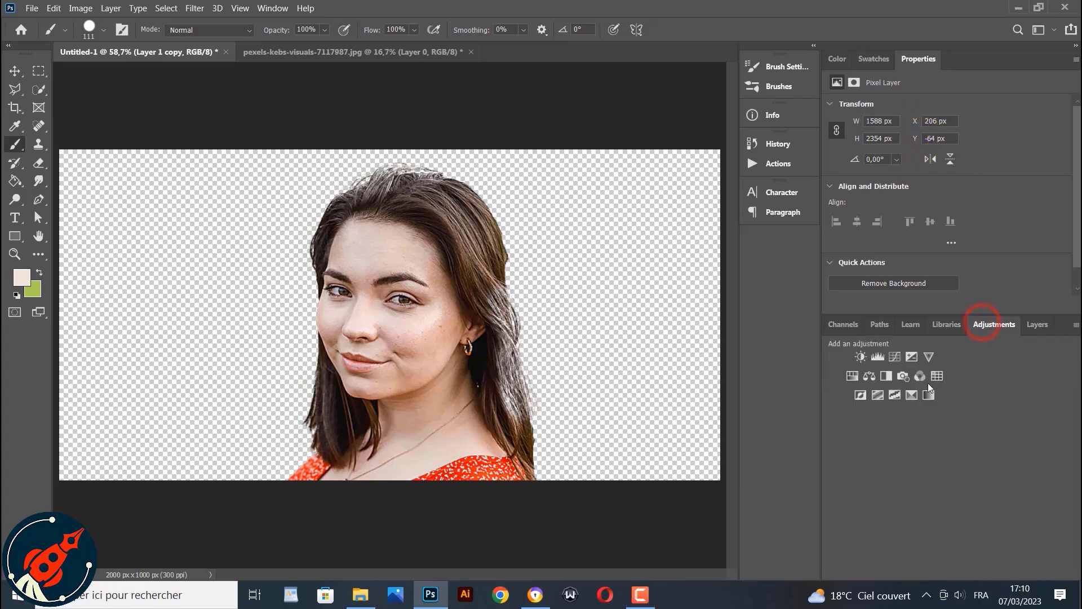
pyautogui.click(893, 395)
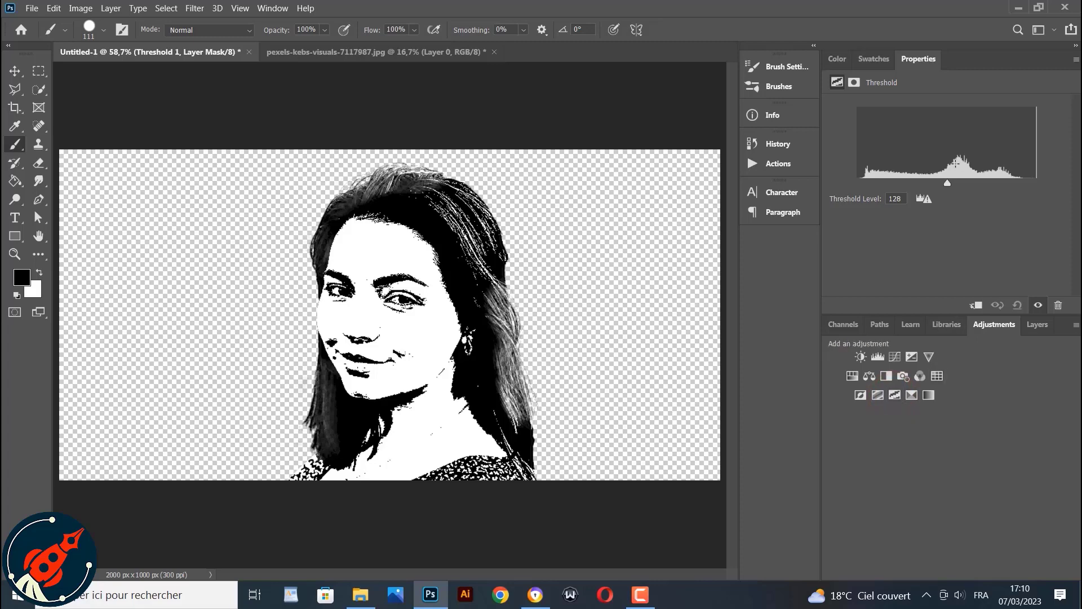
pyautogui.moveTo(945, 184); pyautogui.dragTo(915, 180)
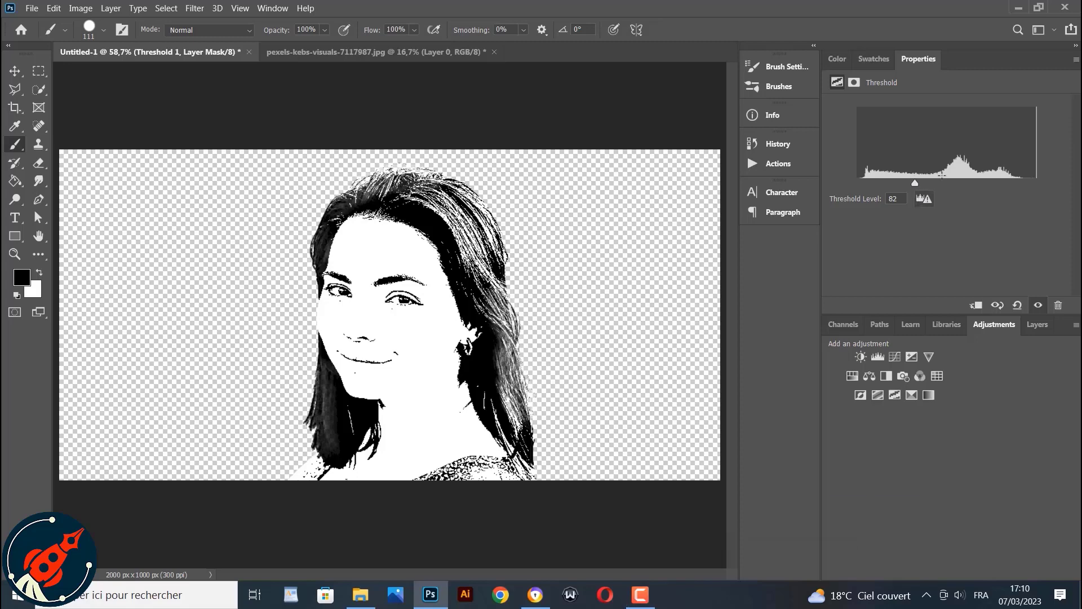
# Apply the Diffuse filter in Anisotropic mode to the photo layer beneath the threshold
pyautogui.click(1039, 324)
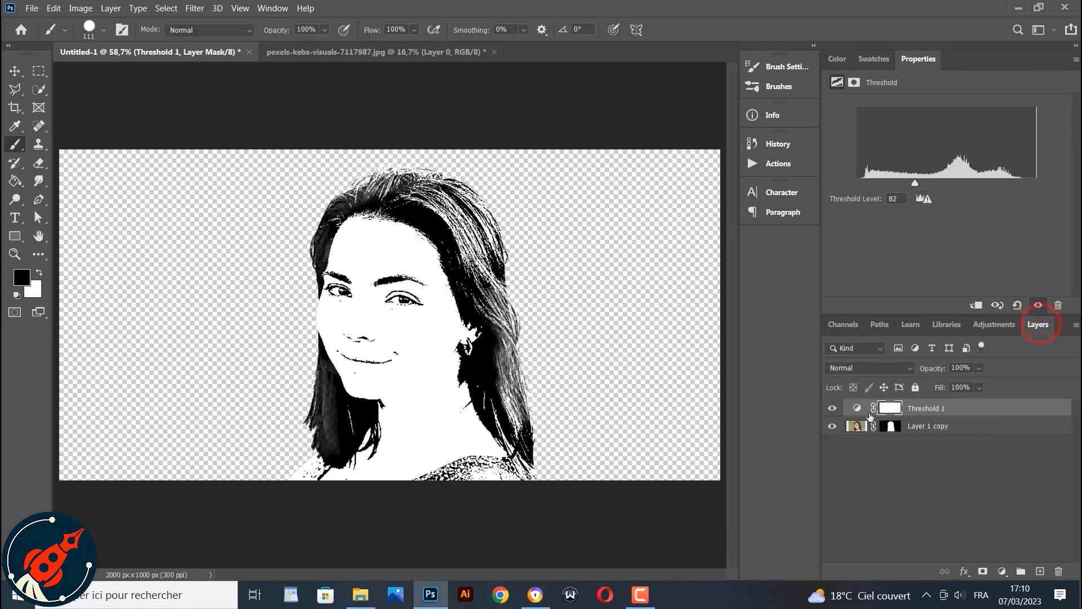
pyautogui.click(855, 427)
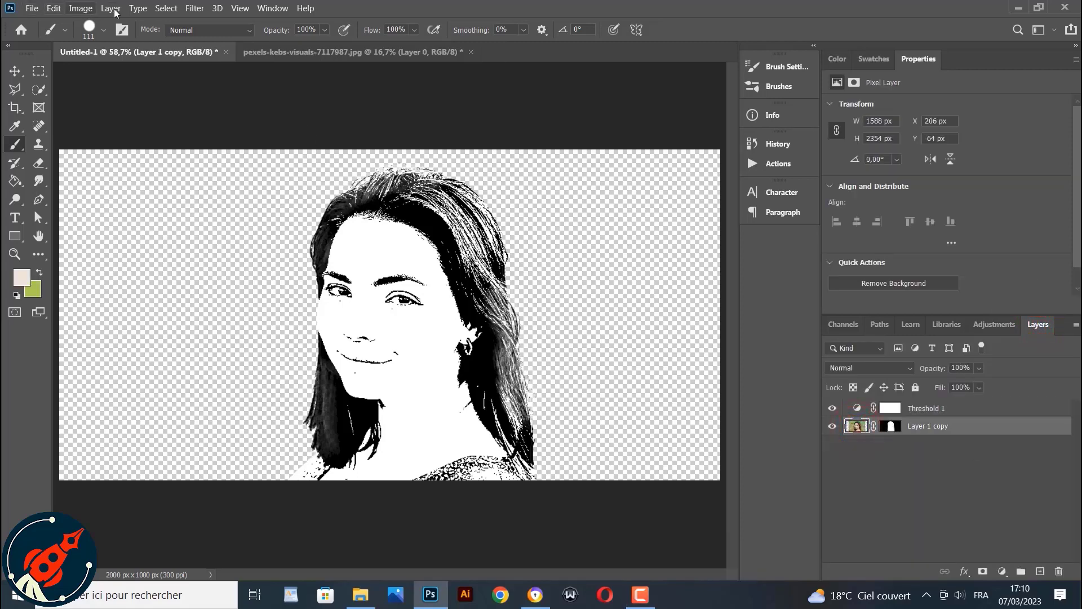
pyautogui.click(194, 8)
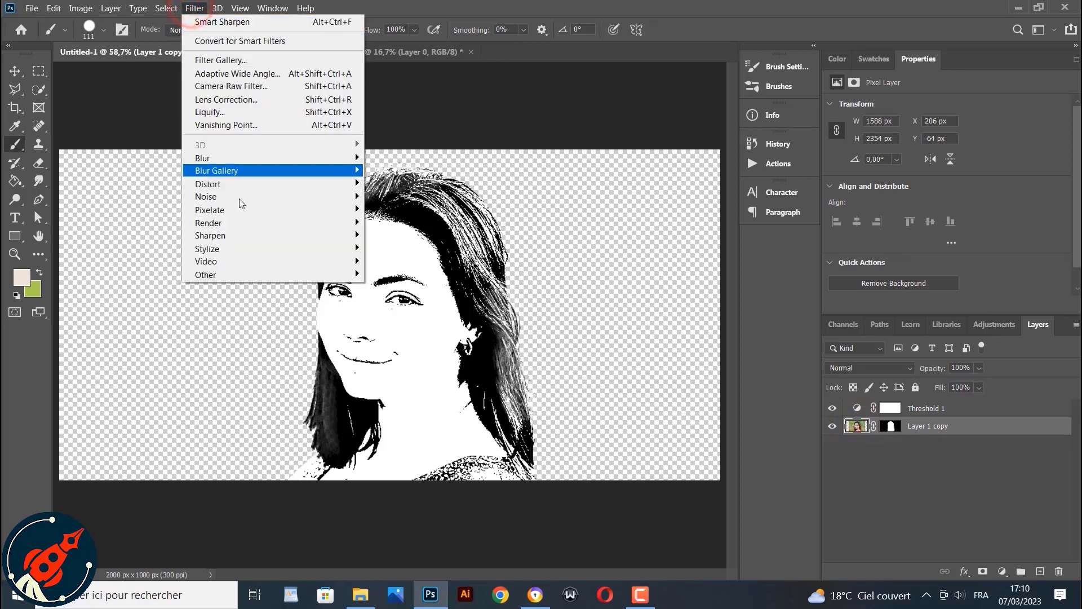
pyautogui.moveTo(242, 250)
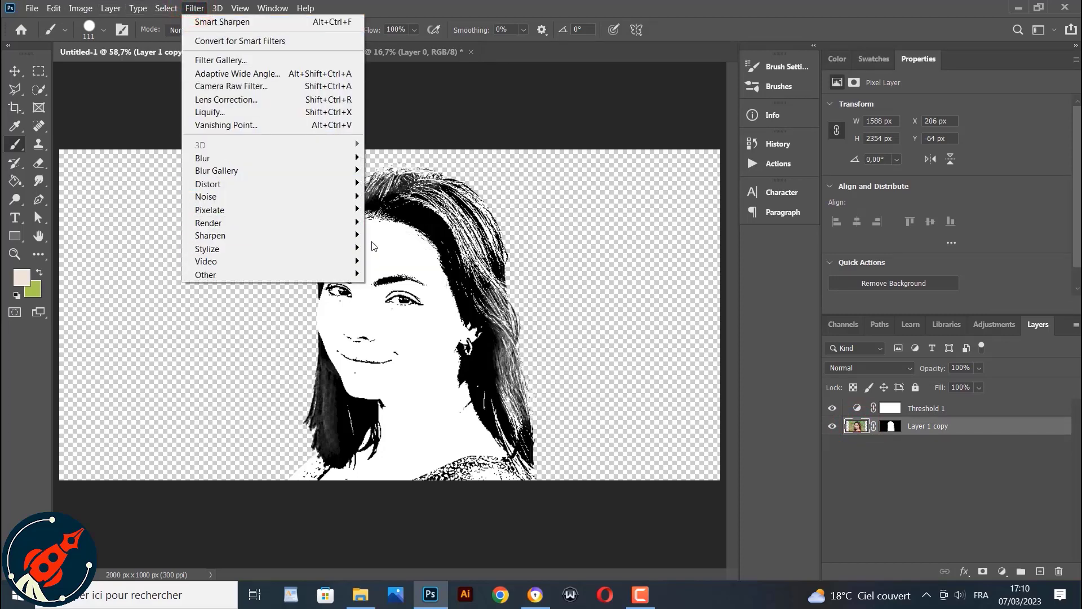
pyautogui.moveTo(333, 250)
pyautogui.click(377, 250)
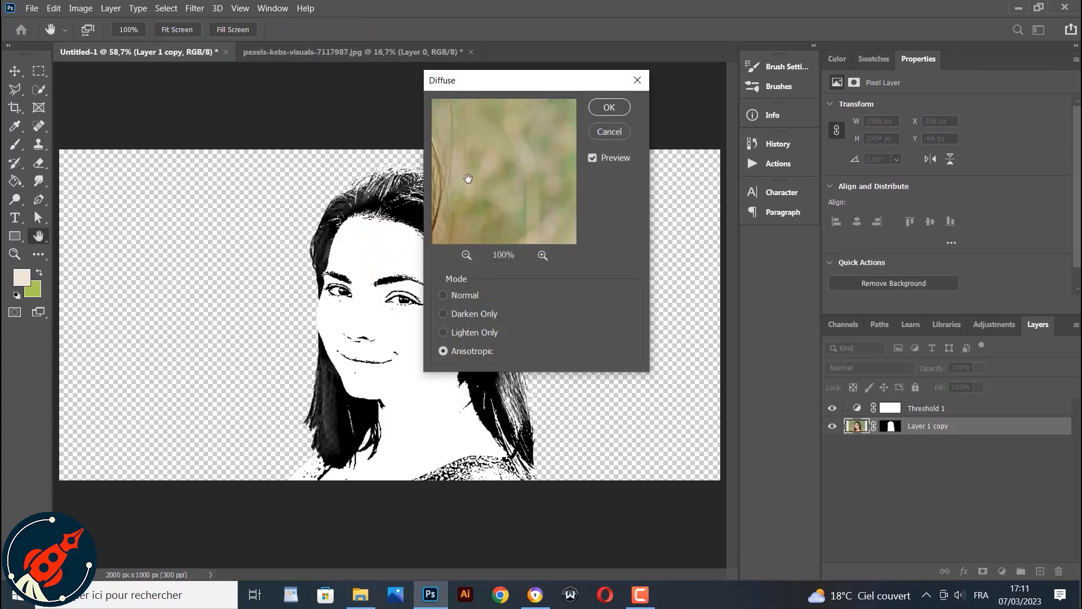
pyautogui.moveTo(467, 176); pyautogui.dragTo(551, 203)
pyautogui.moveTo(481, 157); pyautogui.dragTo(492, 135)
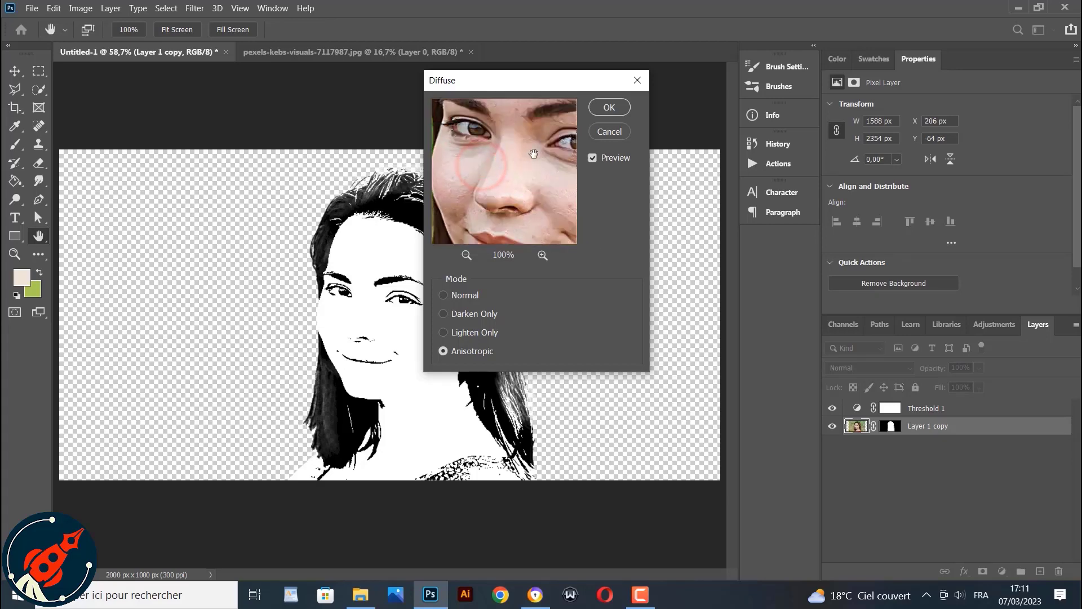
pyautogui.click(600, 107)
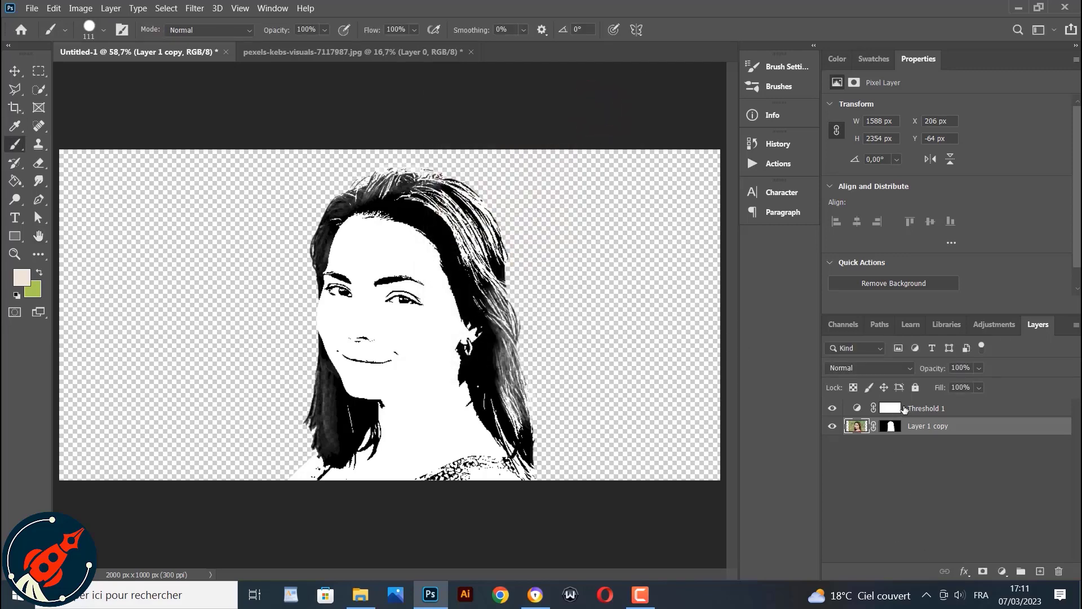
# Set the Threshold level to 83 and reapply the Diffuse filter to the photo layer
pyautogui.click(903, 408)
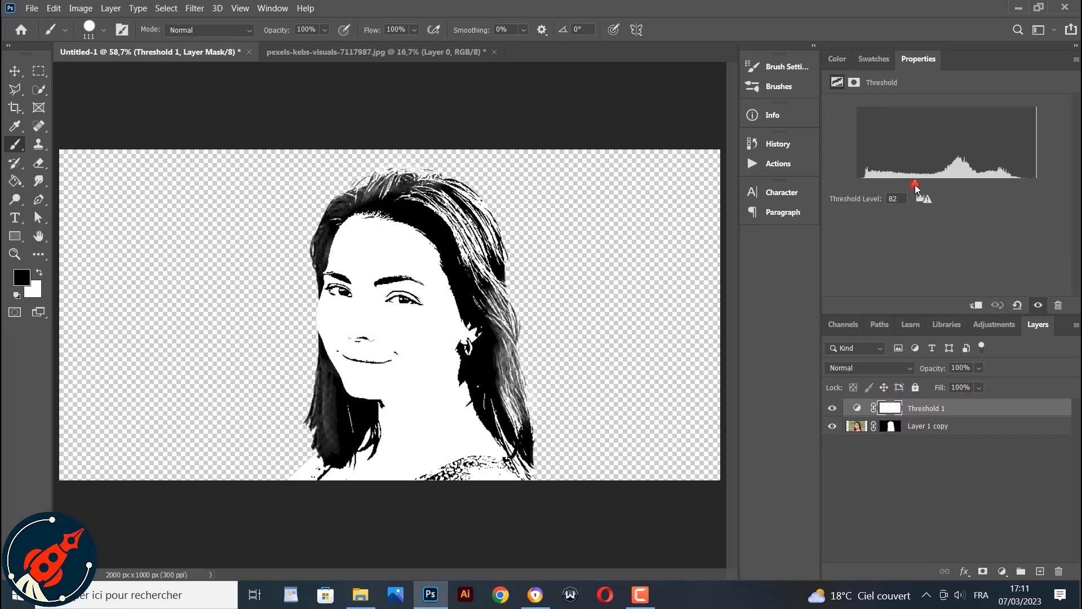
pyautogui.moveTo(914, 185)
pyautogui.mouseDown()
pyautogui.moveTo(905, 184)
pyautogui.moveTo(916, 181)
pyautogui.mouseUp()
pyautogui.click(856, 427)
pyautogui.click(187, 10)
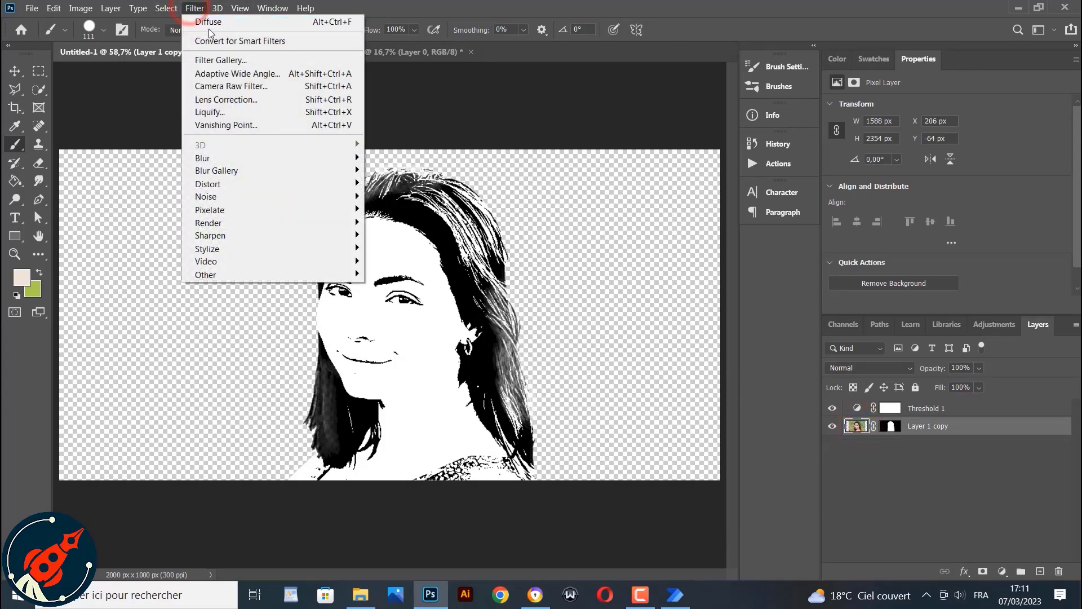
pyautogui.click(205, 22)
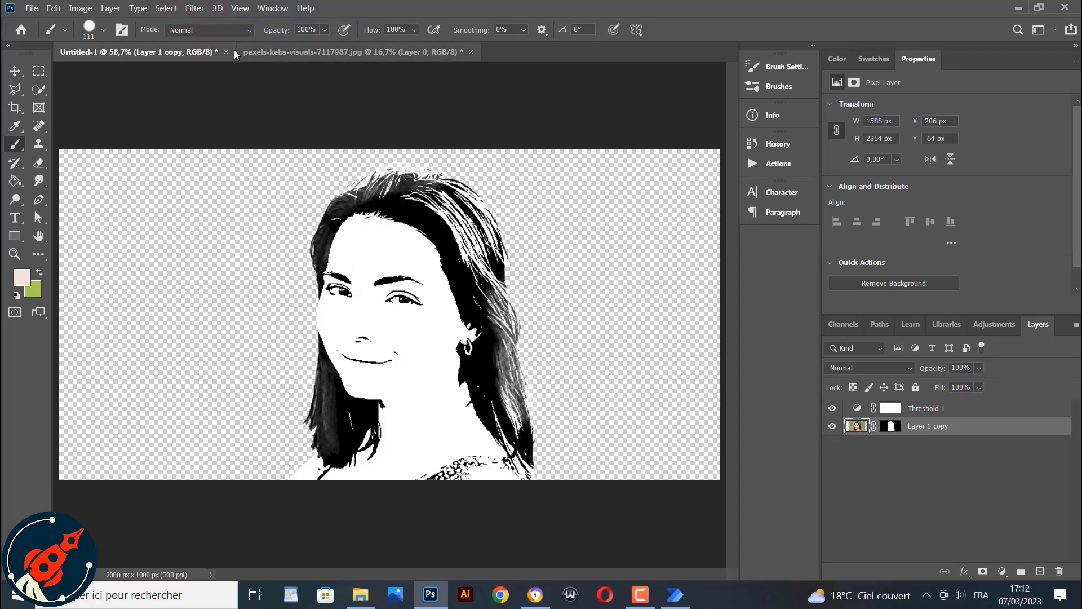
# Try raising the Threshold level to 99 before returning it to 83
pyautogui.click(933, 410)
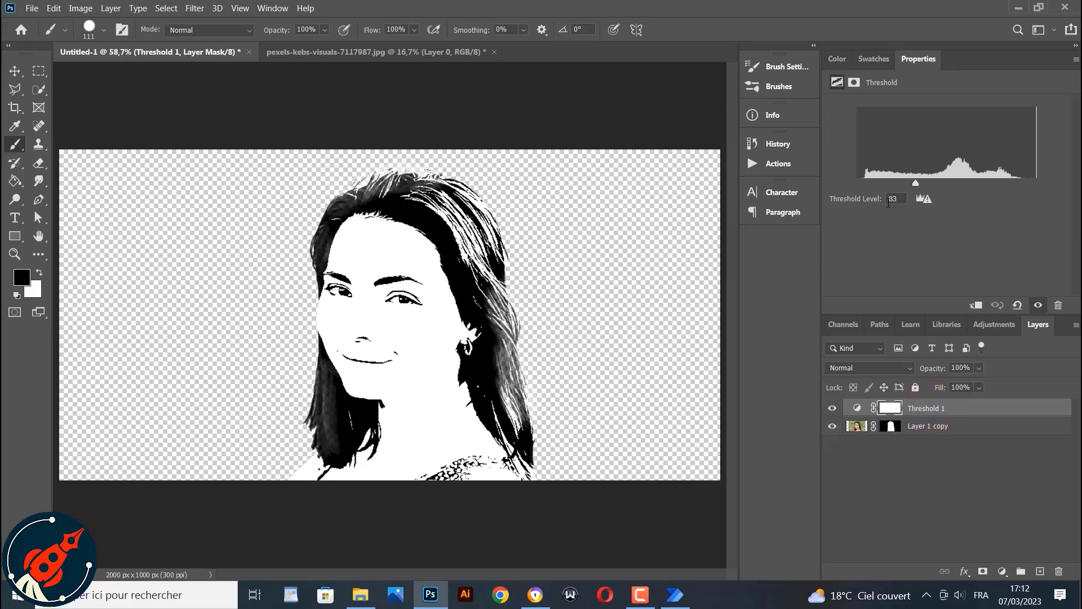
pyautogui.moveTo(914, 183)
pyautogui.mouseDown()
pyautogui.moveTo(903, 183)
pyautogui.moveTo(928, 185)
pyautogui.mouseUp()
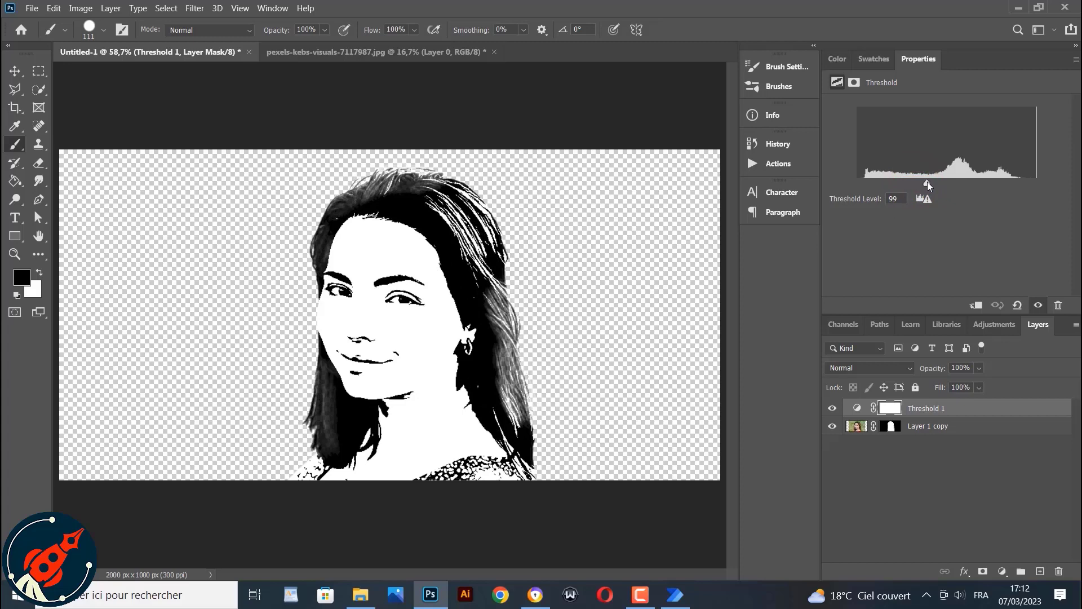
pyautogui.moveTo(928, 181); pyautogui.dragTo(917, 187)
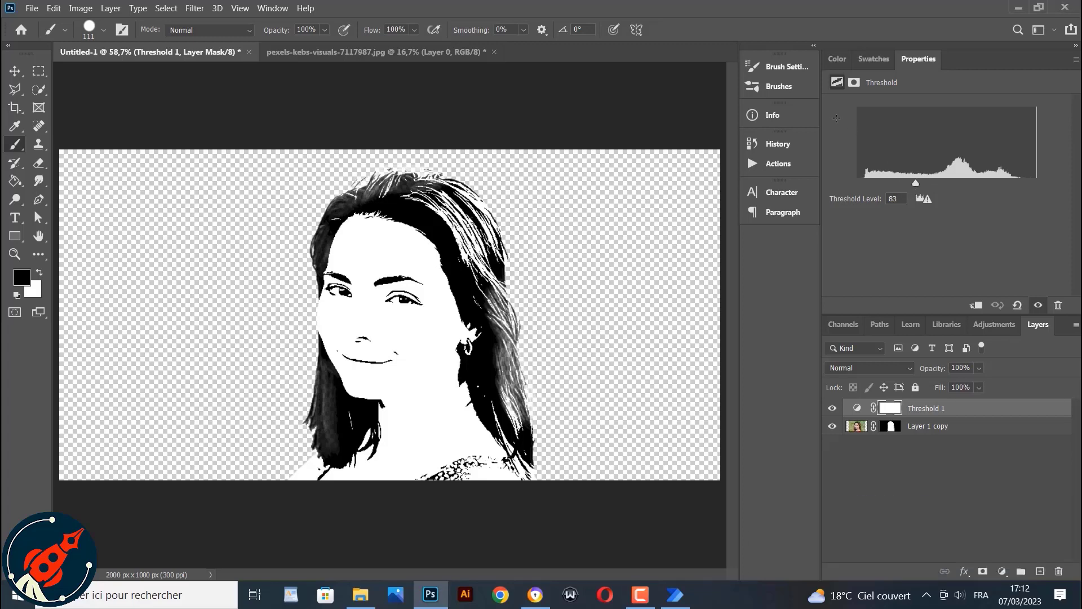
# Open Smart Sharpen on the photo layer and set its Amount to 255%
pyautogui.click(857, 426)
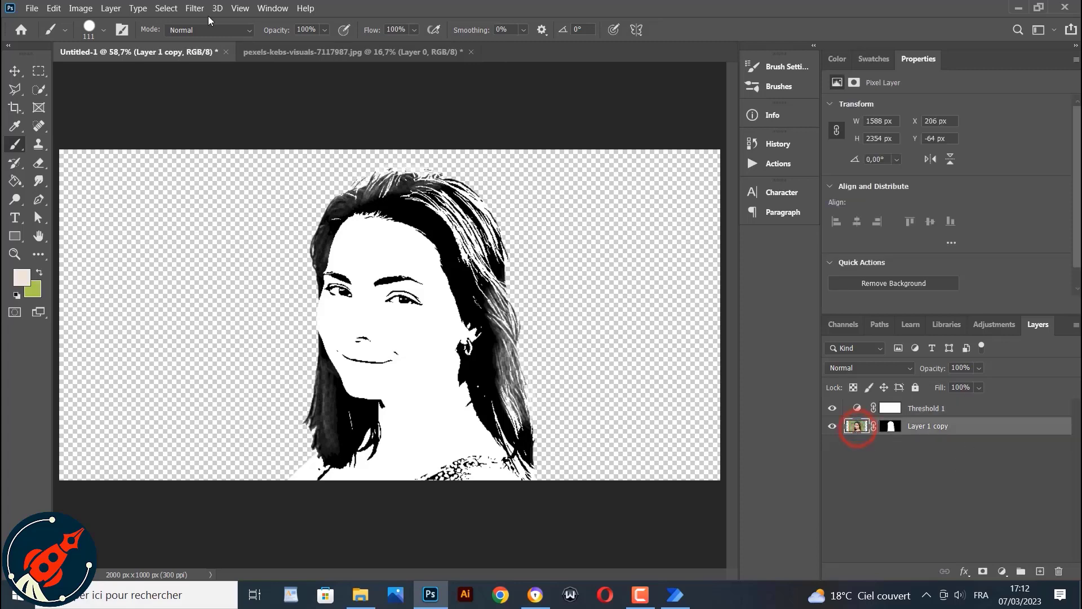
pyautogui.click(190, 8)
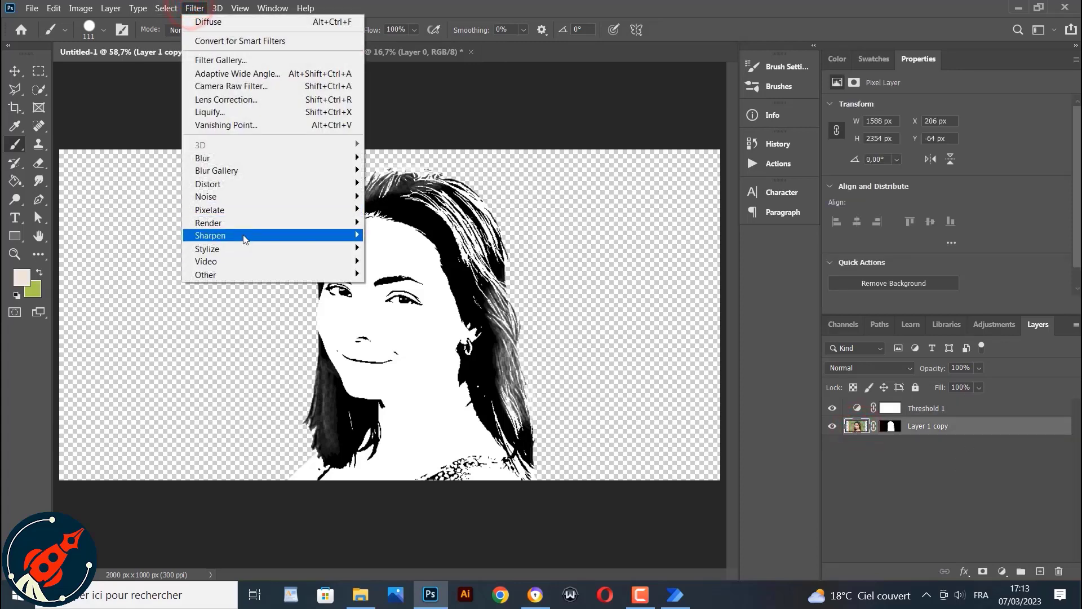
pyautogui.moveTo(244, 235)
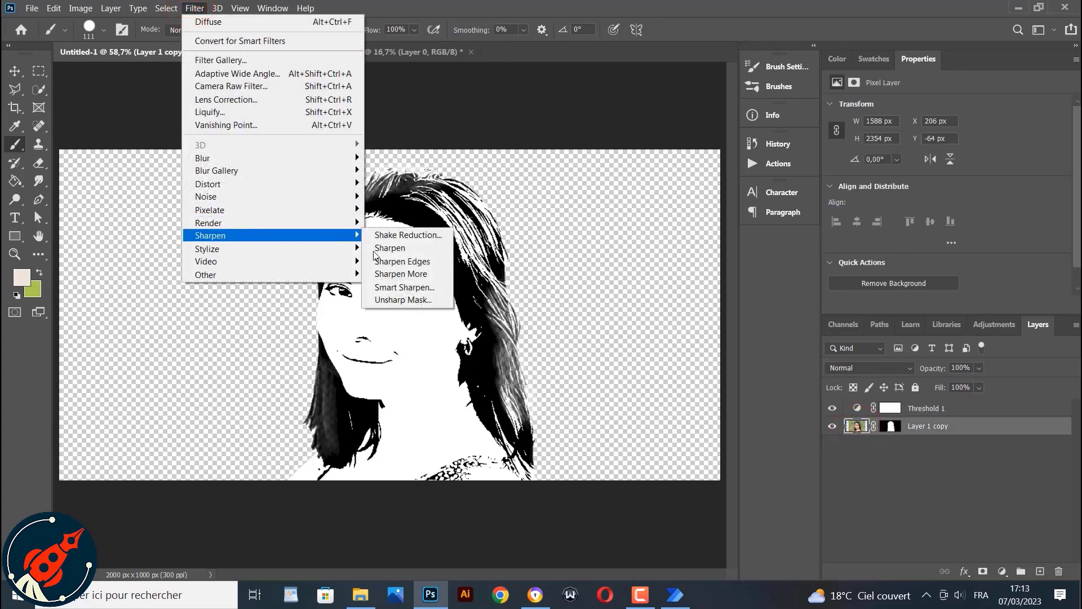
pyautogui.click(394, 287)
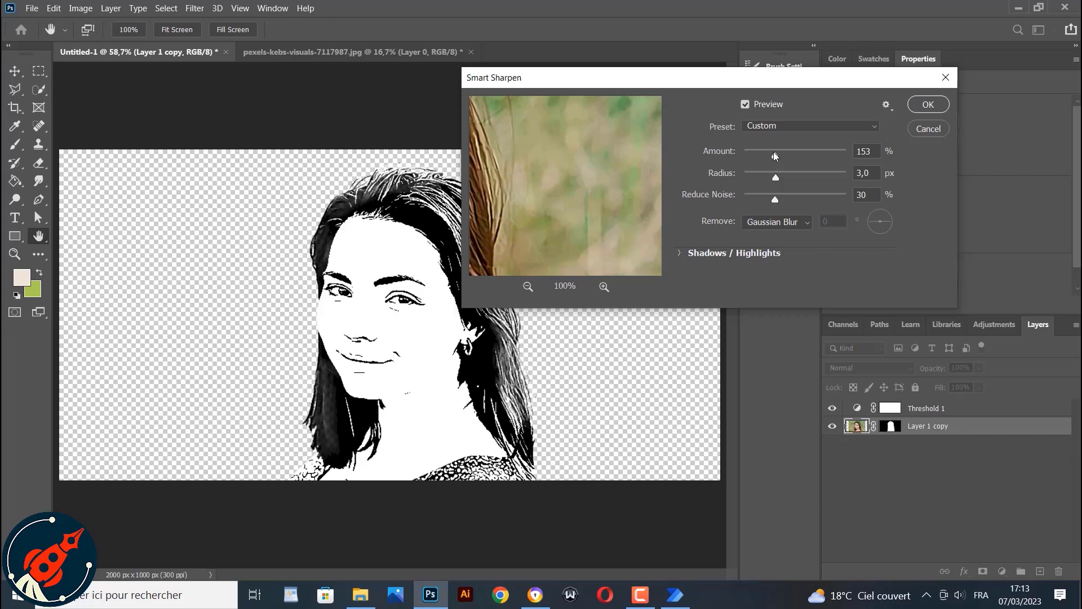
pyautogui.moveTo(773, 153); pyautogui.dragTo(796, 151)
pyautogui.moveTo(512, 164)
pyautogui.mouseDown()
pyautogui.moveTo(612, 205)
pyautogui.moveTo(594, 203)
pyautogui.moveTo(689, 286)
pyautogui.mouseUp()
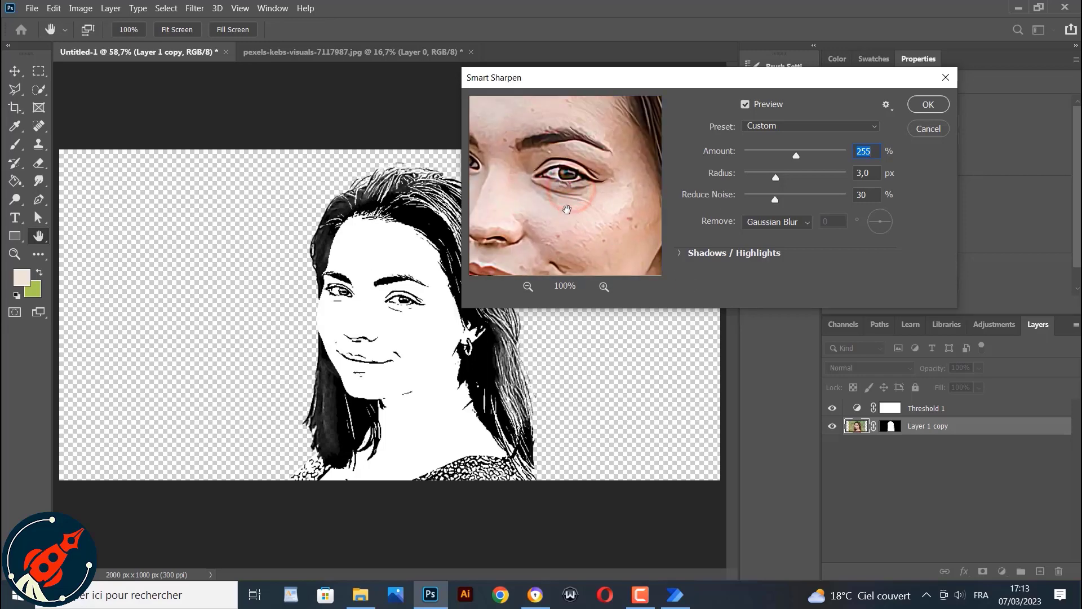
pyautogui.moveTo(567, 206); pyautogui.dragTo(630, 199)
pyautogui.moveTo(587, 230)
pyautogui.mouseDown()
pyautogui.moveTo(619, 185)
pyautogui.moveTo(575, 187)
pyautogui.mouseUp()
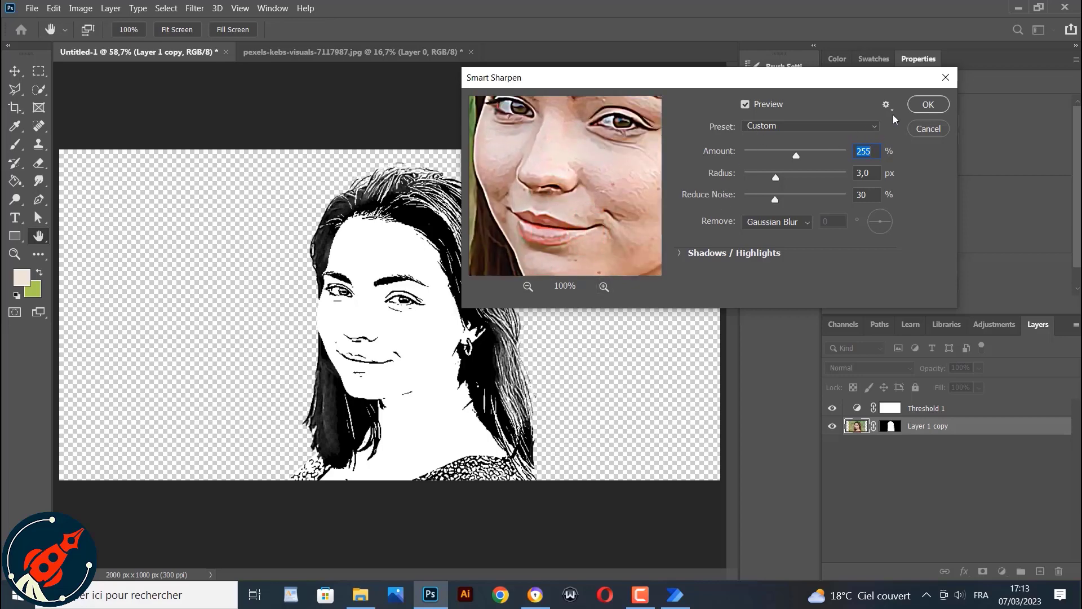
# Compare the sharpening with the preview on and off, then apply the Smart Sharpen filter
pyautogui.click(745, 104)
pyautogui.click(745, 104)
pyautogui.click(745, 105)
pyautogui.click(745, 104)
pyautogui.moveTo(796, 158); pyautogui.dragTo(783, 157)
pyautogui.click(745, 106)
pyautogui.click(745, 105)
pyautogui.click(745, 105)
pyautogui.click(744, 106)
pyautogui.click(743, 106)
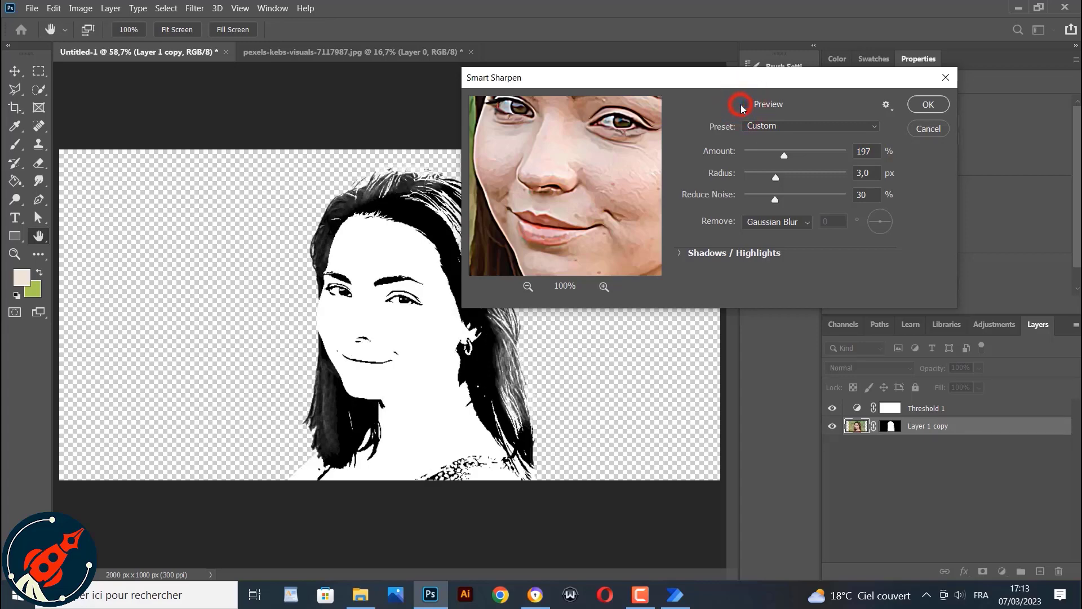
pyautogui.click(929, 105)
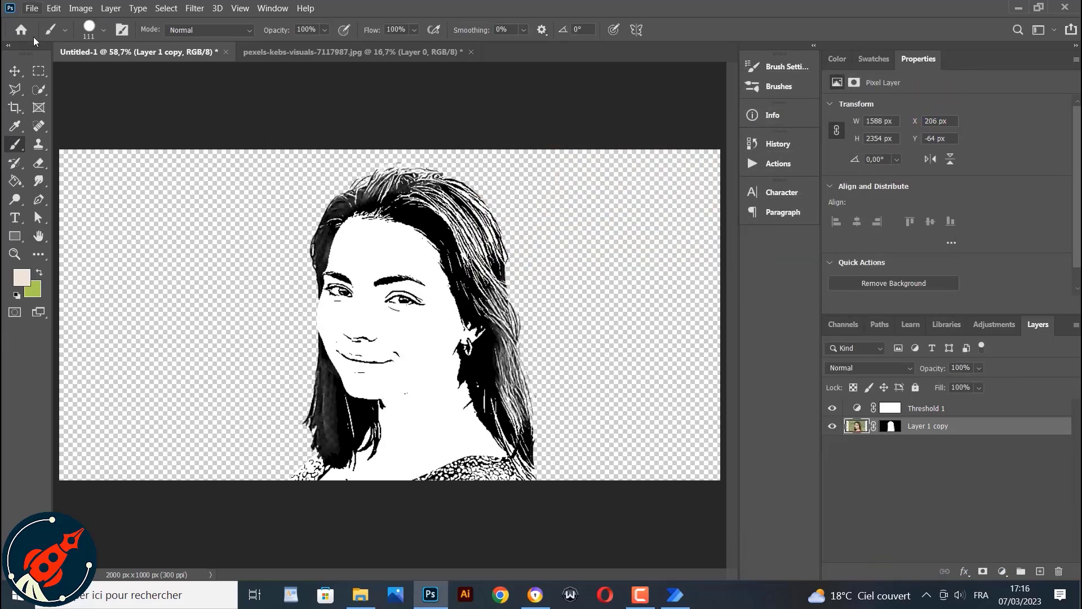
# Duplicate the photo layer and apply a High Pass filter with a 2 pixel radius to the copy
pyautogui.hotkey('ctrl', 'j')
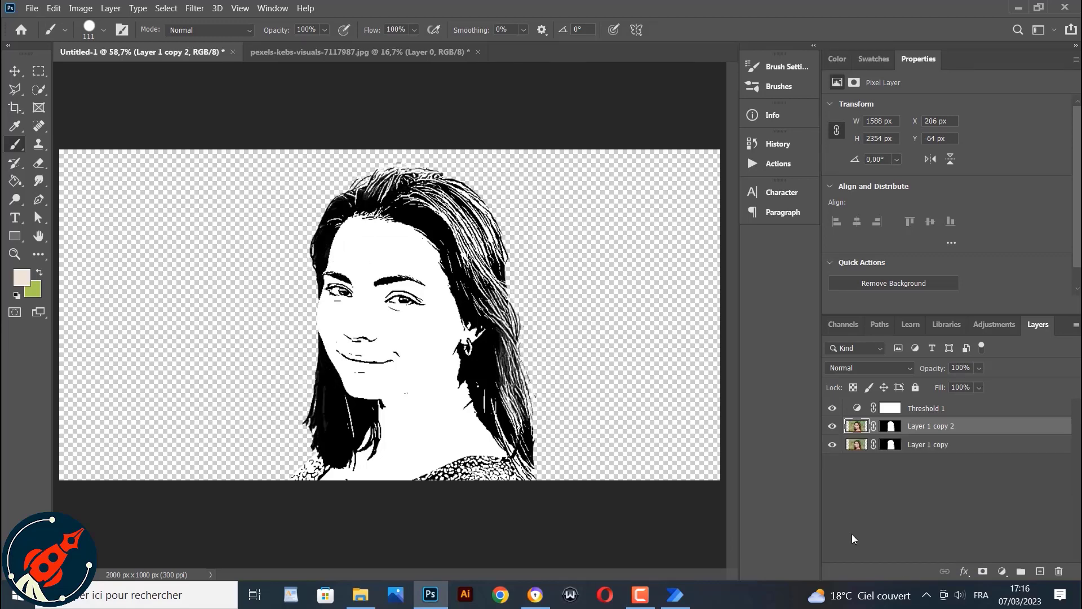
pyautogui.click(192, 8)
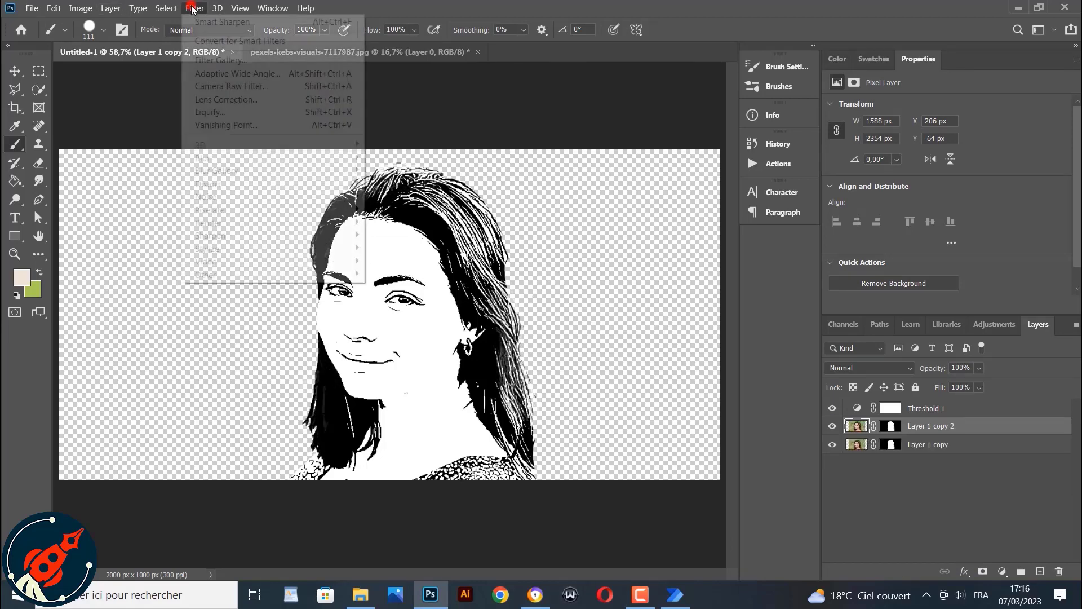
pyautogui.moveTo(236, 274)
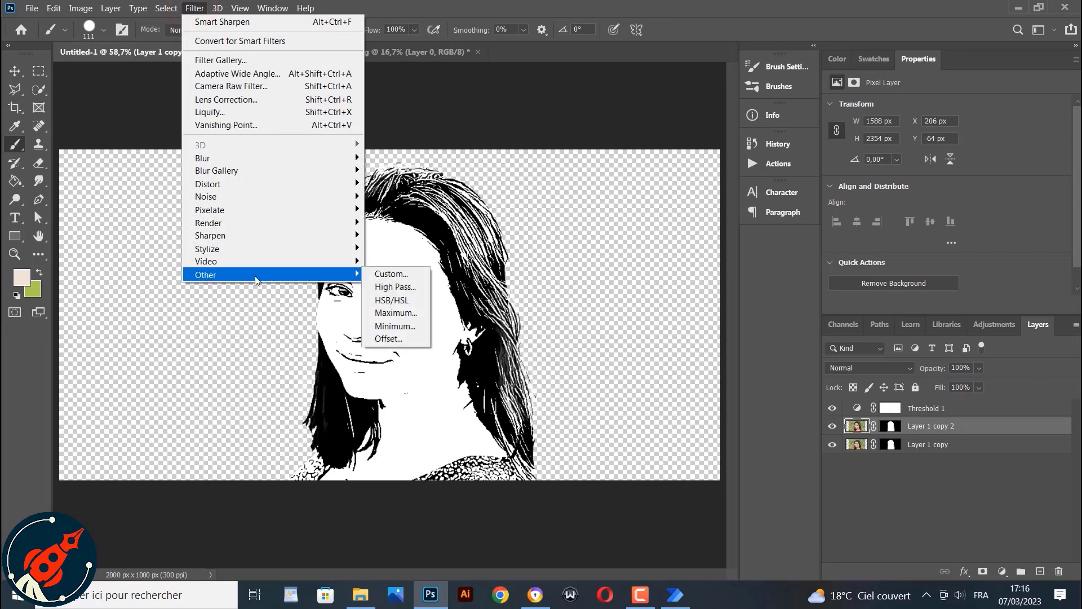
pyautogui.click(382, 285)
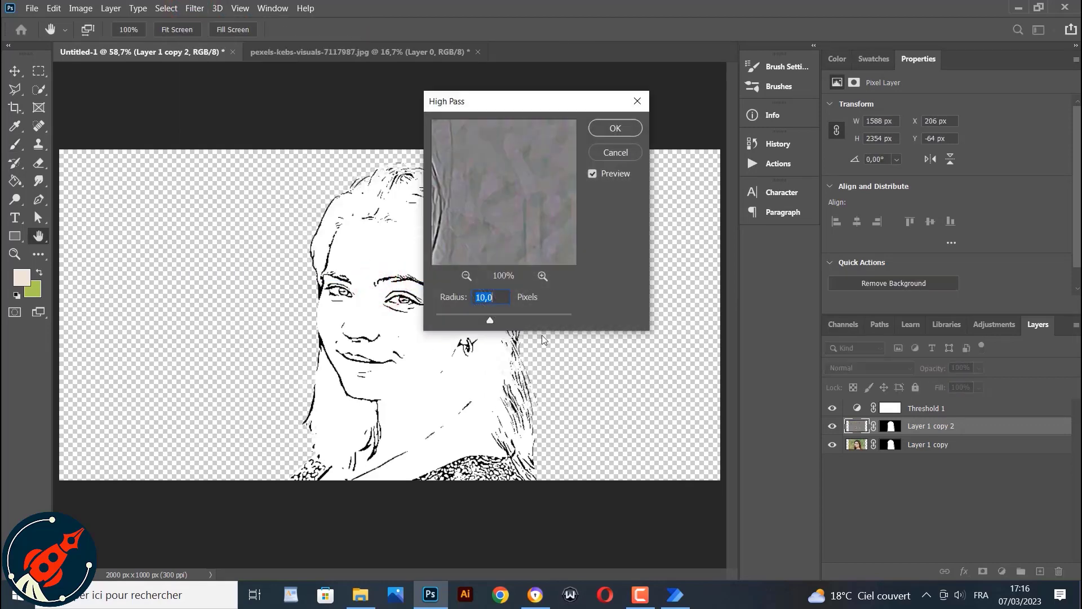
pyautogui.write('2')
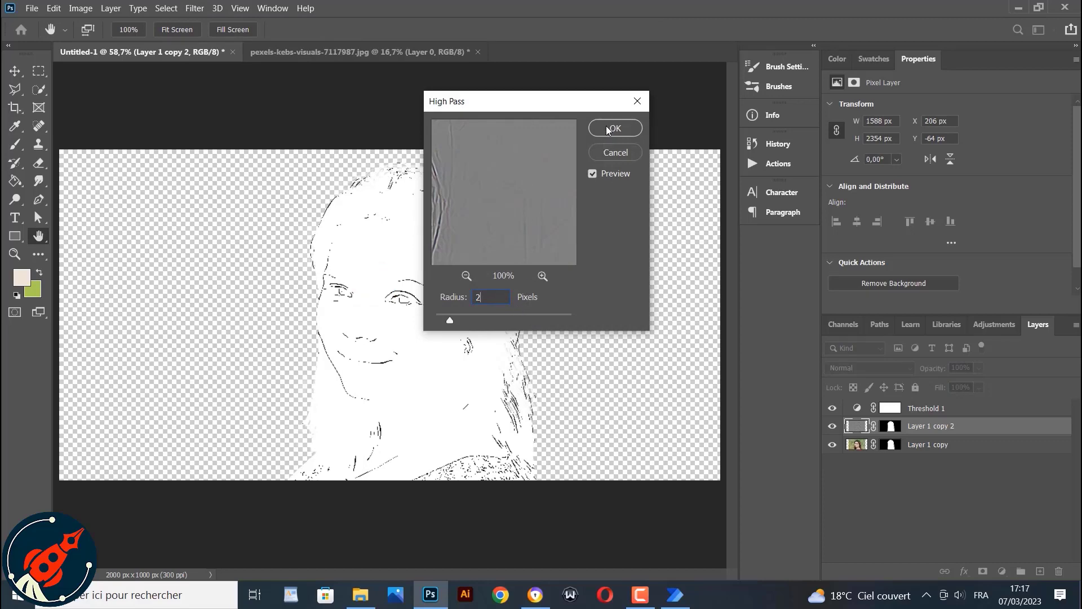
pyautogui.moveTo(537, 175); pyautogui.dragTo(572, 228)
pyautogui.moveTo(488, 172); pyautogui.dragTo(552, 210)
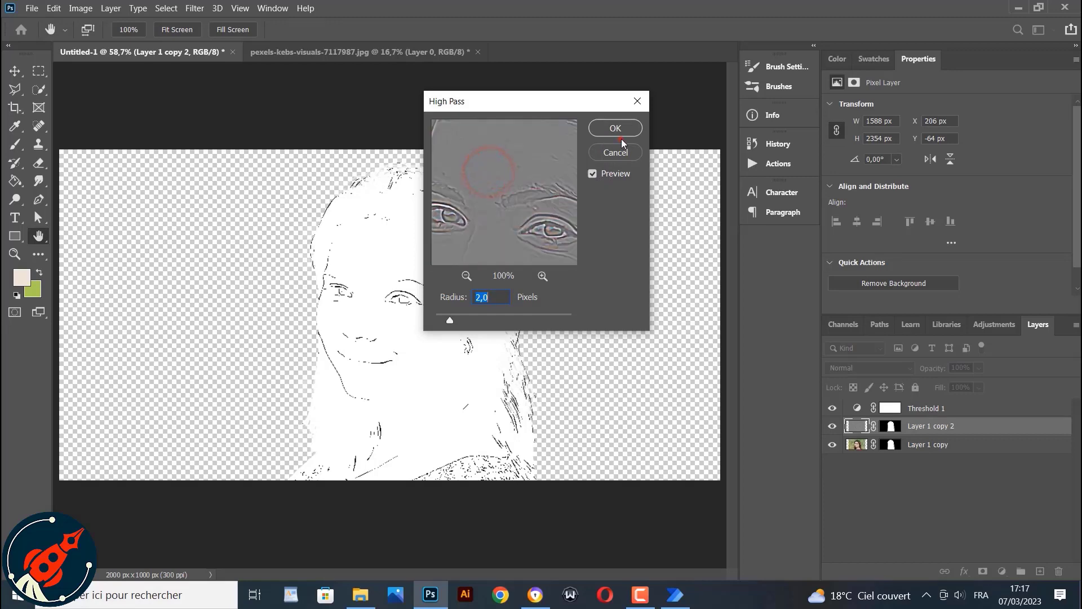
pyautogui.click(614, 130)
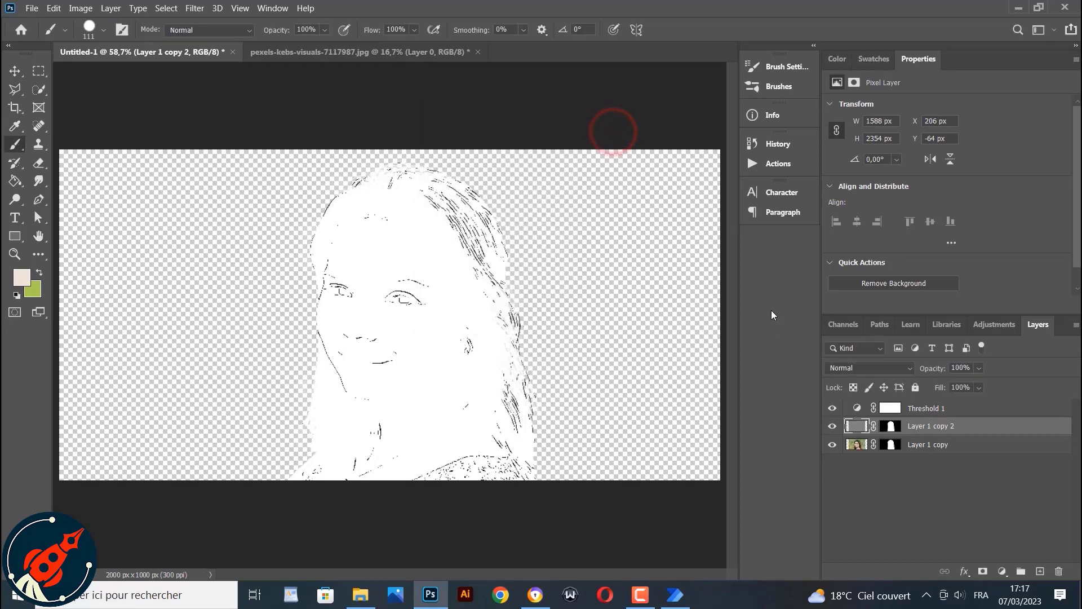
# Set the high-pass copy's blend mode to Vivid Light and toggle its visibility to compare the effect
pyautogui.click(880, 366)
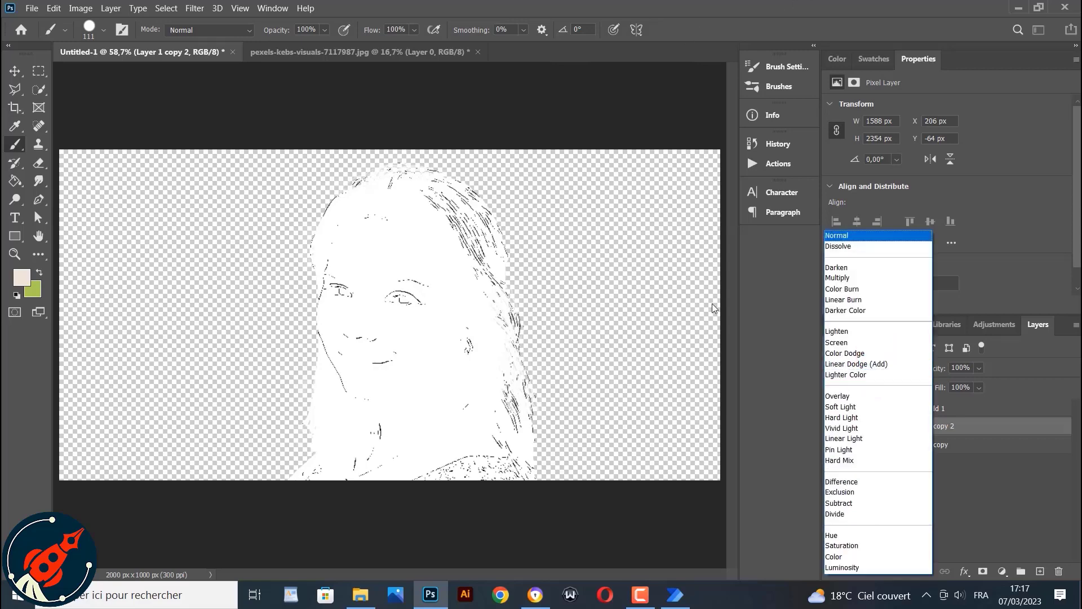
pyautogui.click(837, 428)
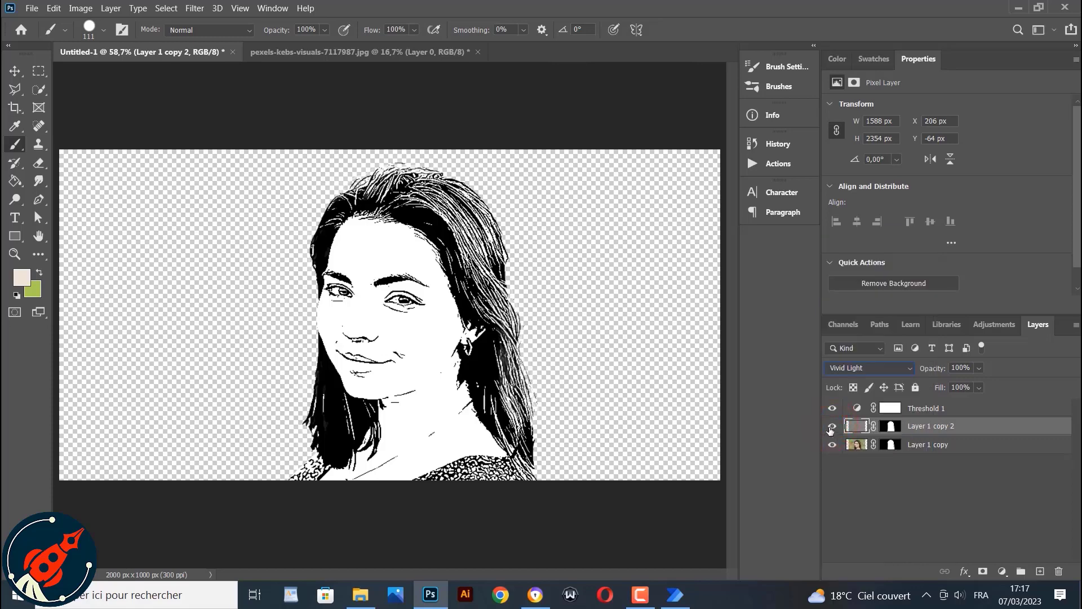
pyautogui.click(832, 427)
pyautogui.click(831, 427)
pyautogui.click(831, 427)
# Set the Threshold adjustment's level to 93
pyautogui.click(946, 407)
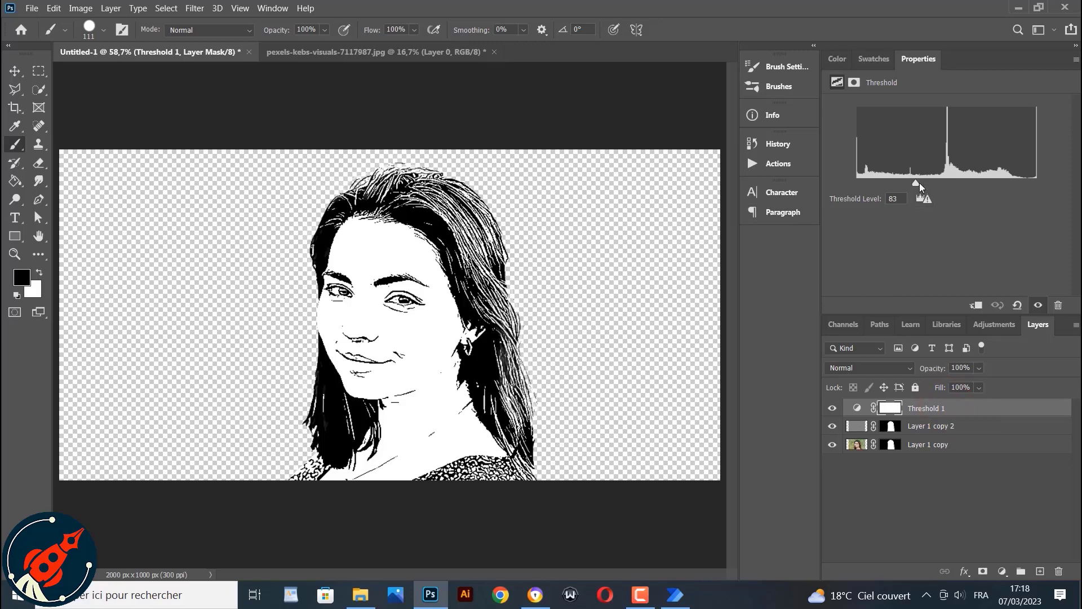
pyautogui.moveTo(917, 184); pyautogui.dragTo(942, 184)
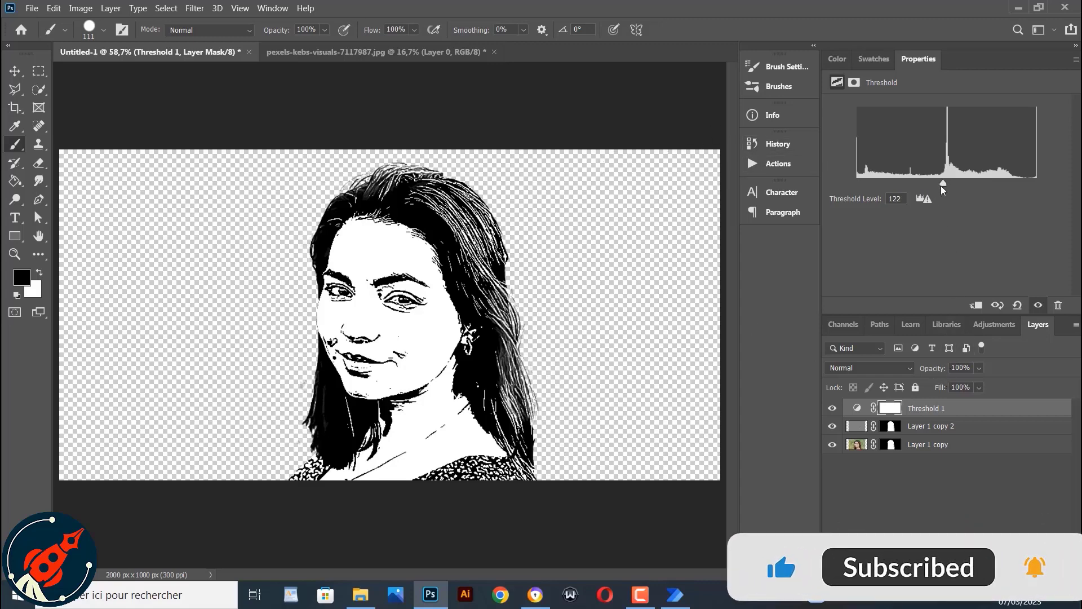
pyautogui.moveTo(942, 185); pyautogui.dragTo(922, 185)
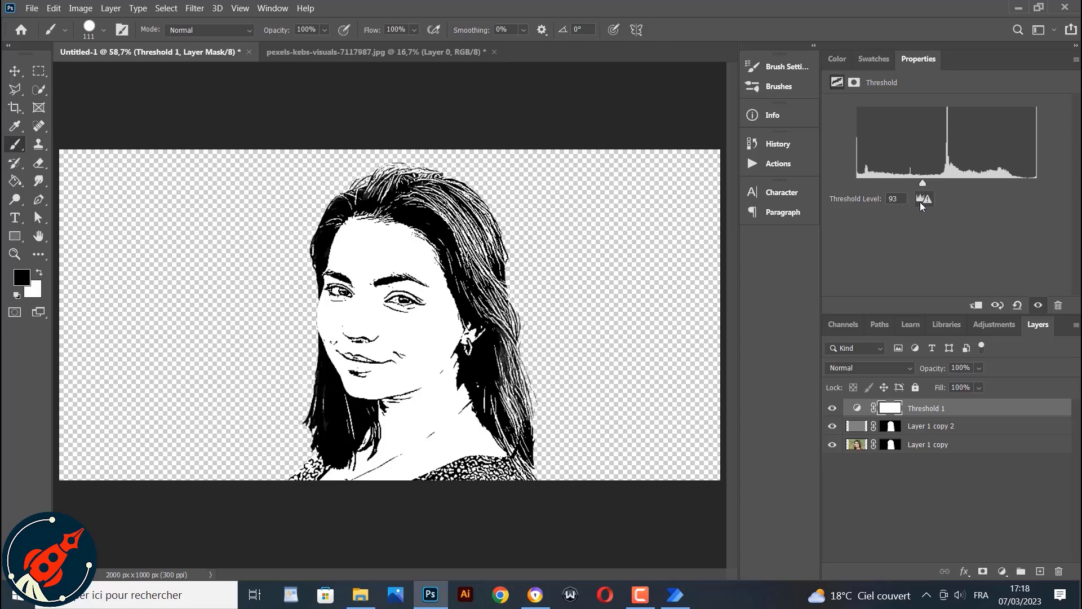
# Stamp all visible layers into a new merged layer on top of the stack
pyautogui.click(975, 502)
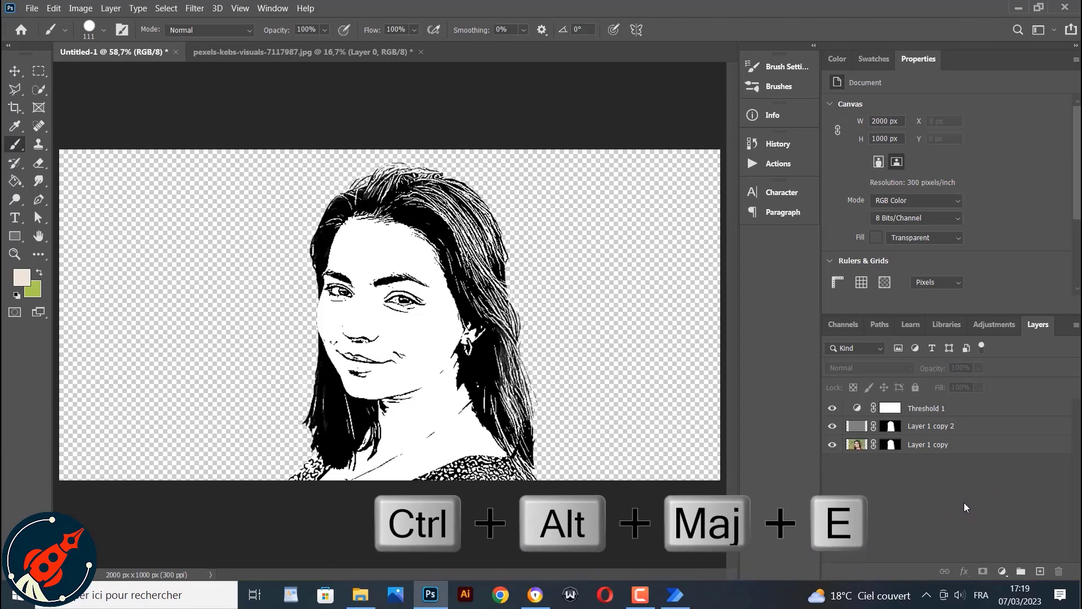
pyautogui.hotkey('ctrl', 'alt', 'shift', 'e')
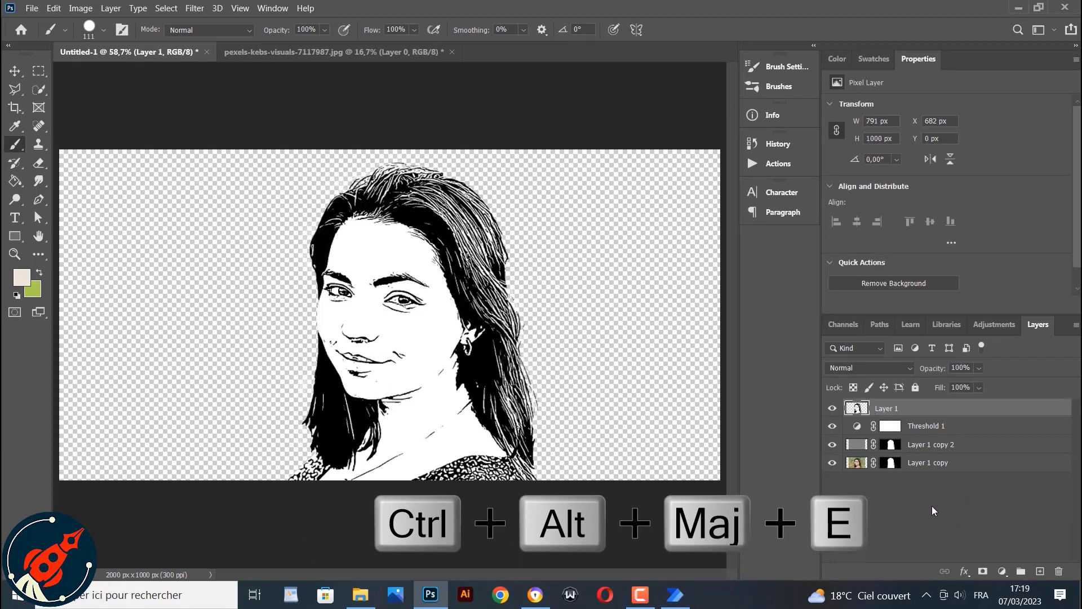
pyautogui.click(833, 409)
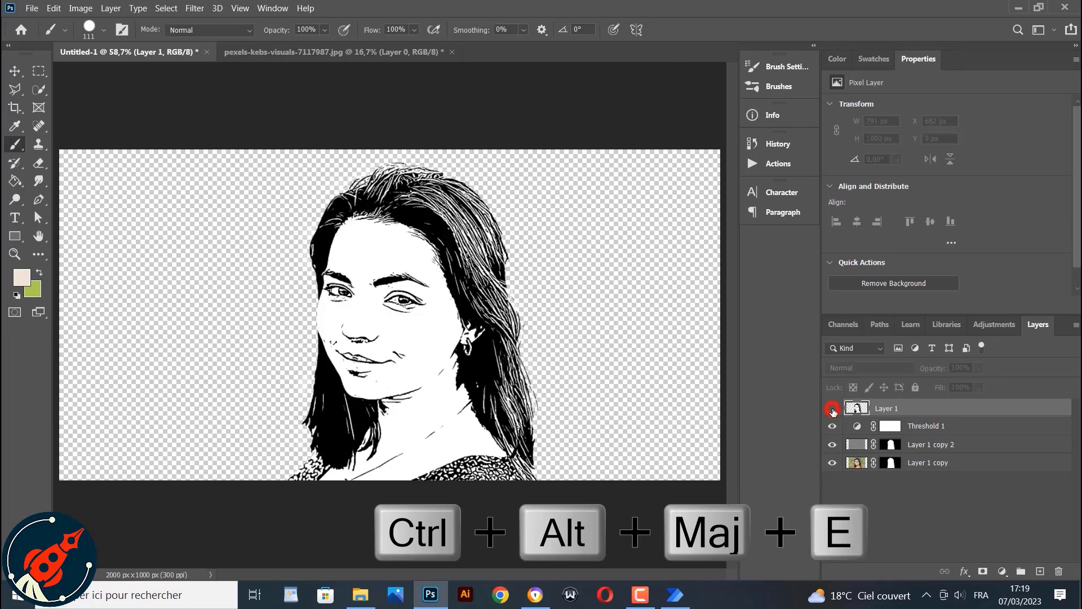
pyautogui.click(833, 409)
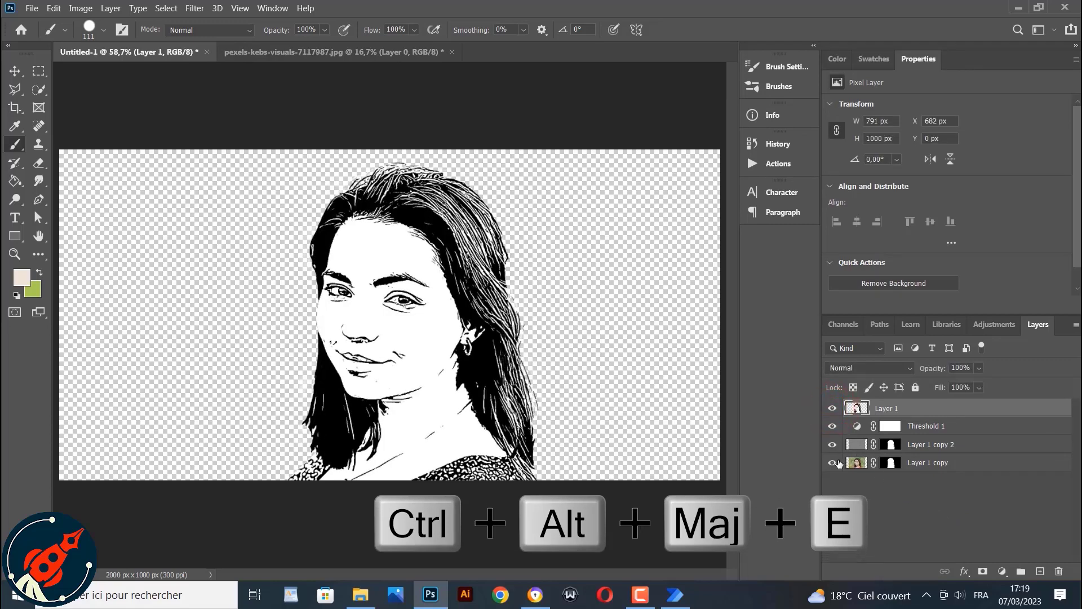
pyautogui.click(833, 462)
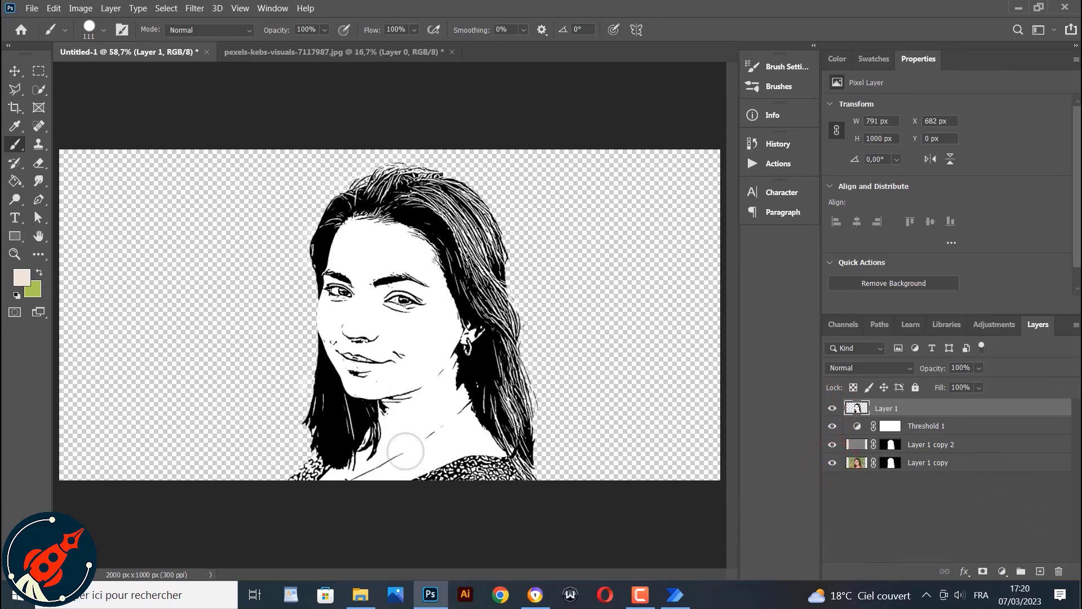
# Add a white Solid Color fill layer directly above the Threshold adjustment
pyautogui.click(893, 427)
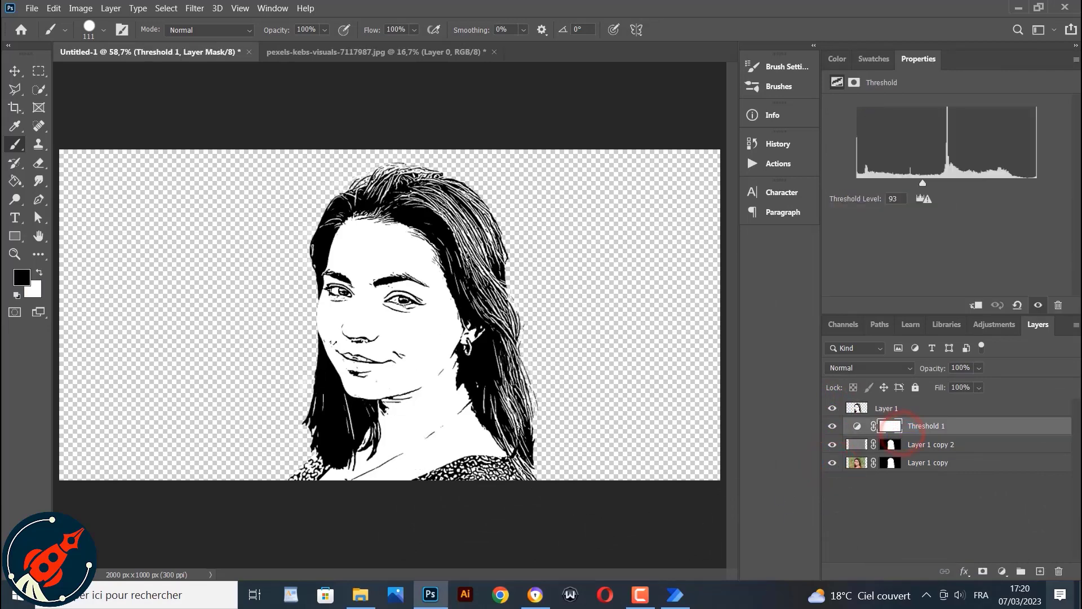
pyautogui.click(1002, 572)
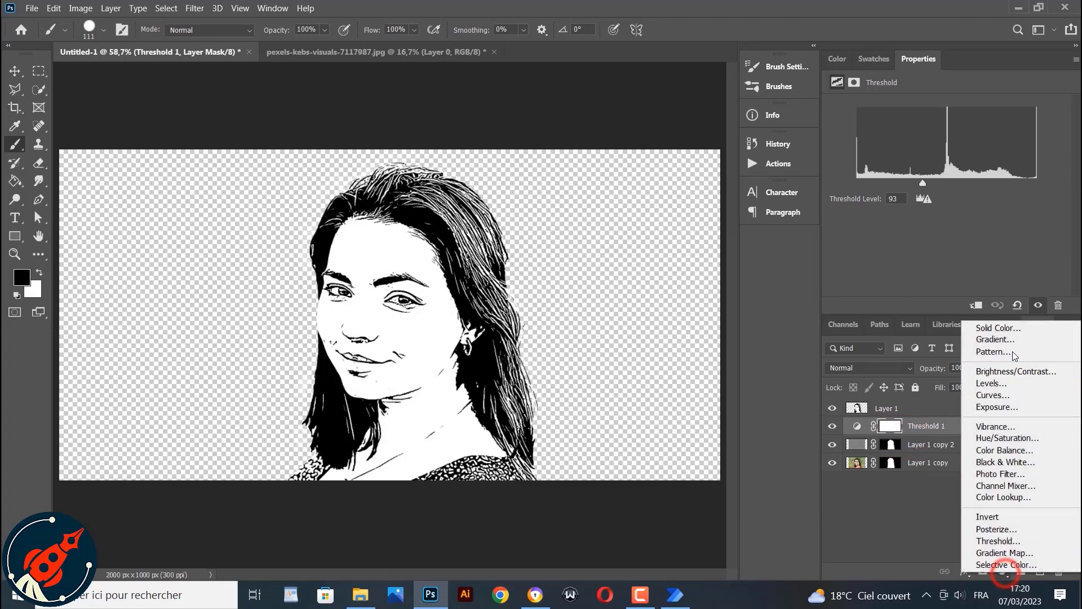
pyautogui.click(998, 329)
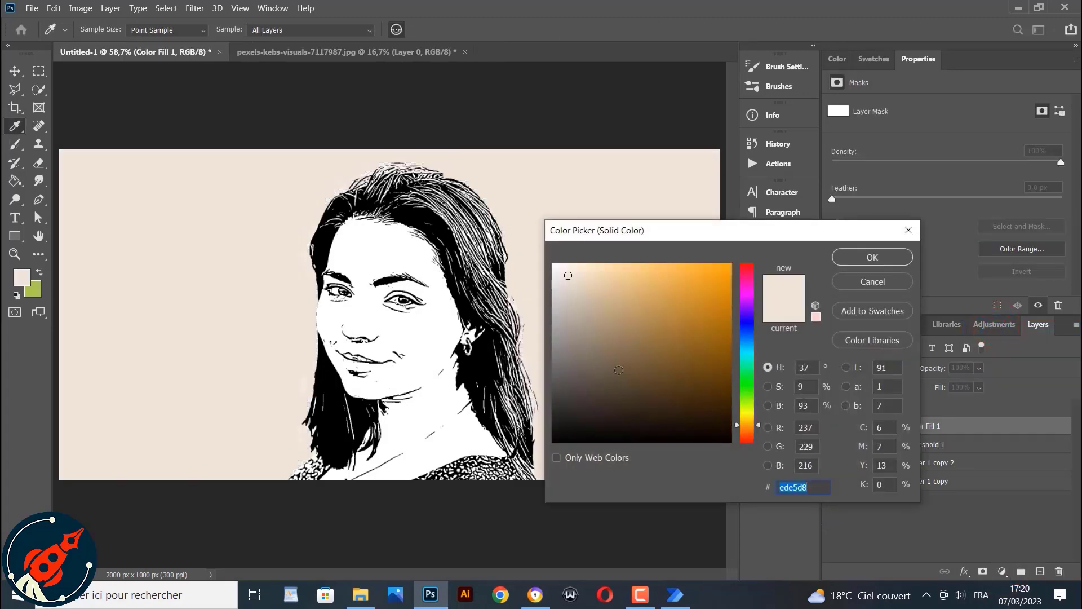
pyautogui.moveTo(618, 369); pyautogui.dragTo(555, 265)
pyautogui.click(868, 257)
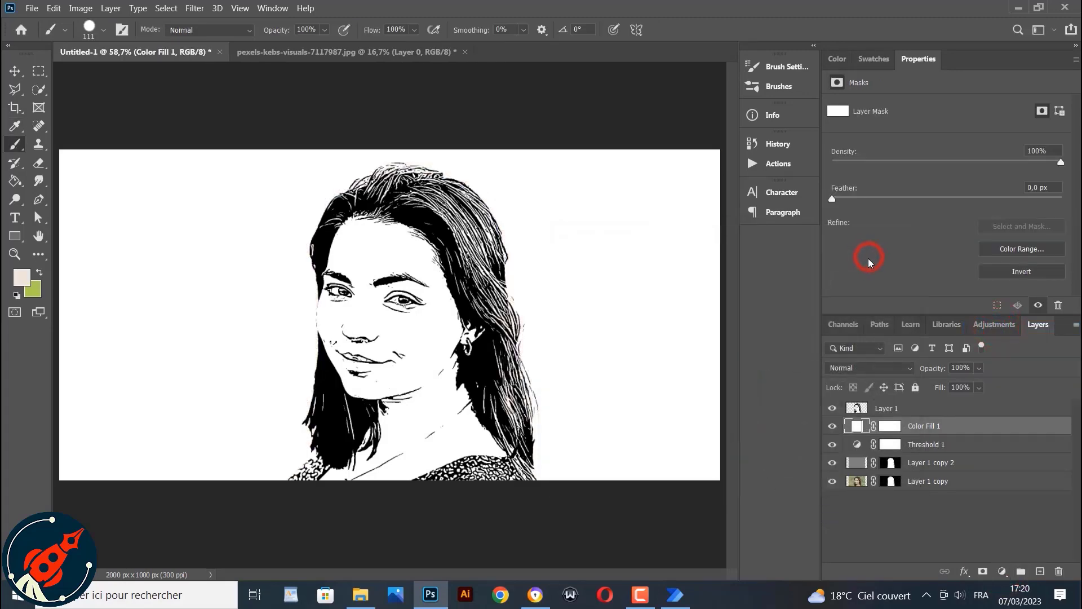
# Add a layer mask to the stamped merged layer
pyautogui.click(889, 412)
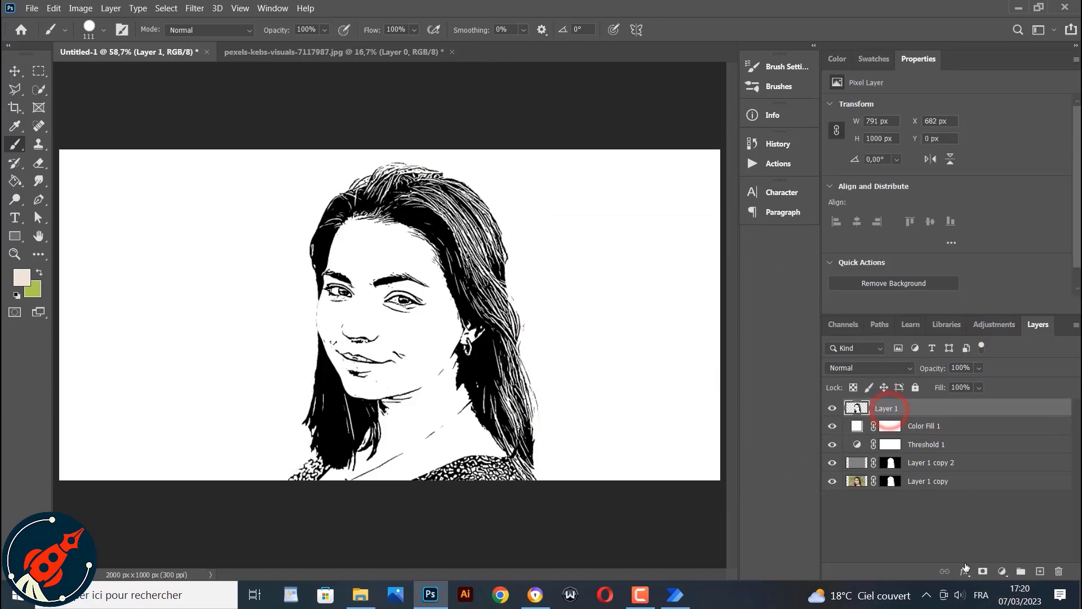
pyautogui.click(982, 571)
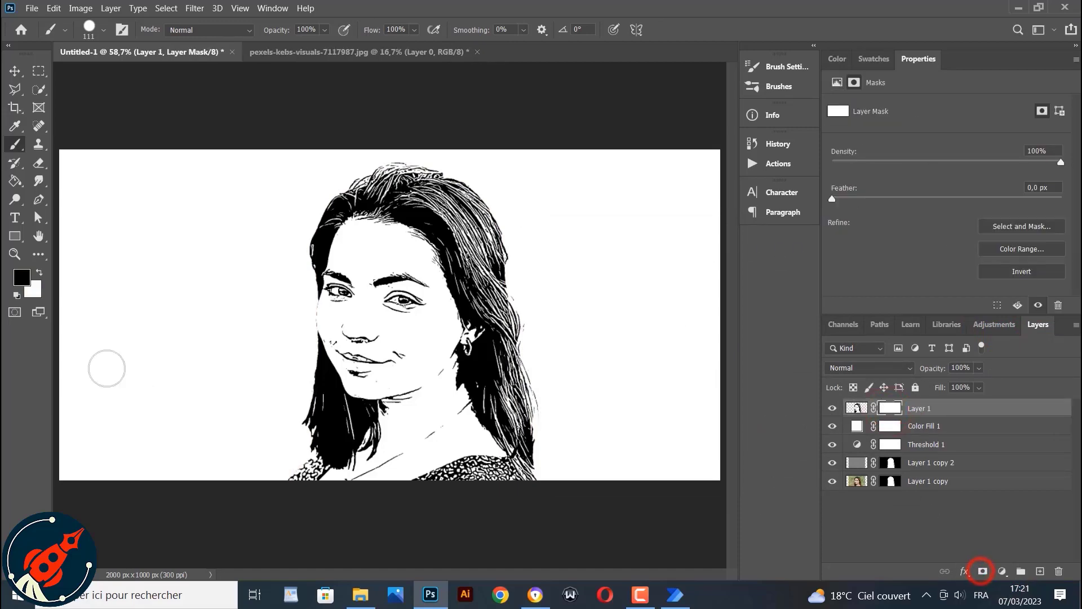
# Select the Brush tool with a Soft Round tip set to 32 px, zoomed in on the face
pyautogui.click(13, 254)
pyautogui.click(393, 274)
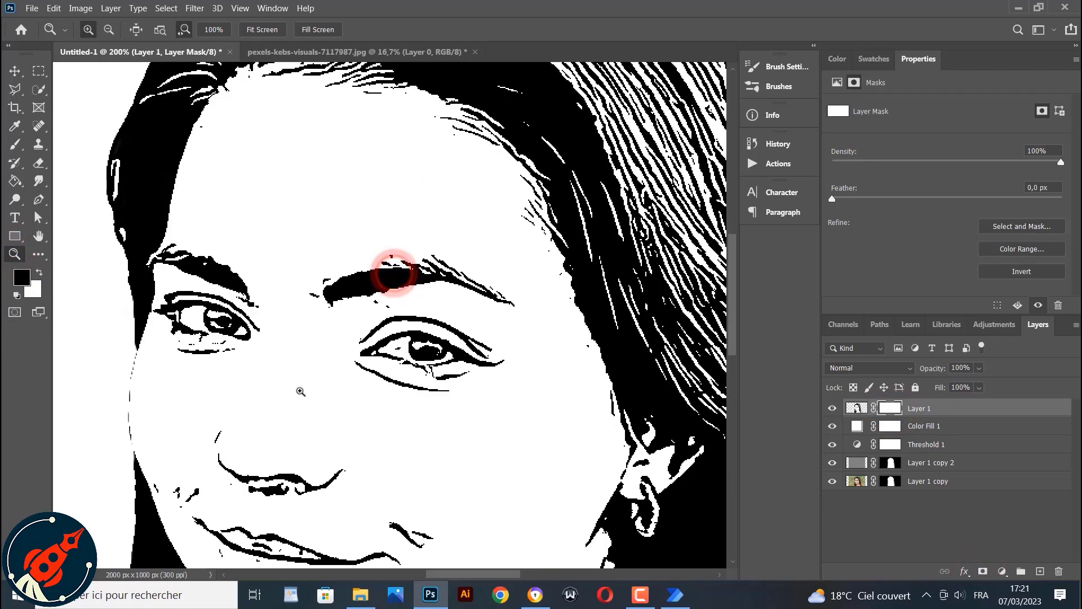
pyautogui.scroll(-3, 300, 391)
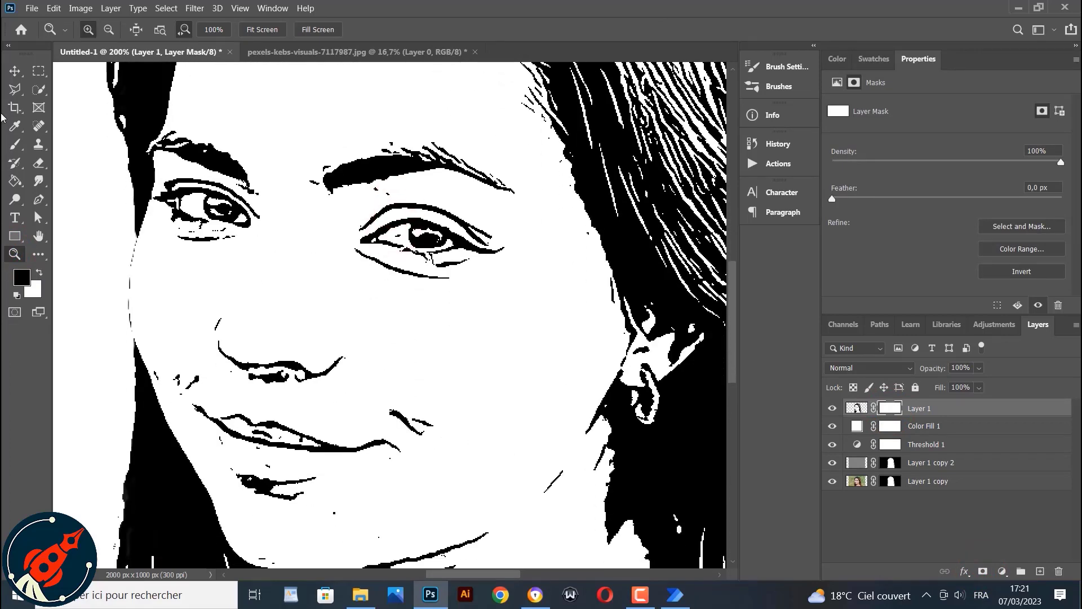
pyautogui.click(14, 144)
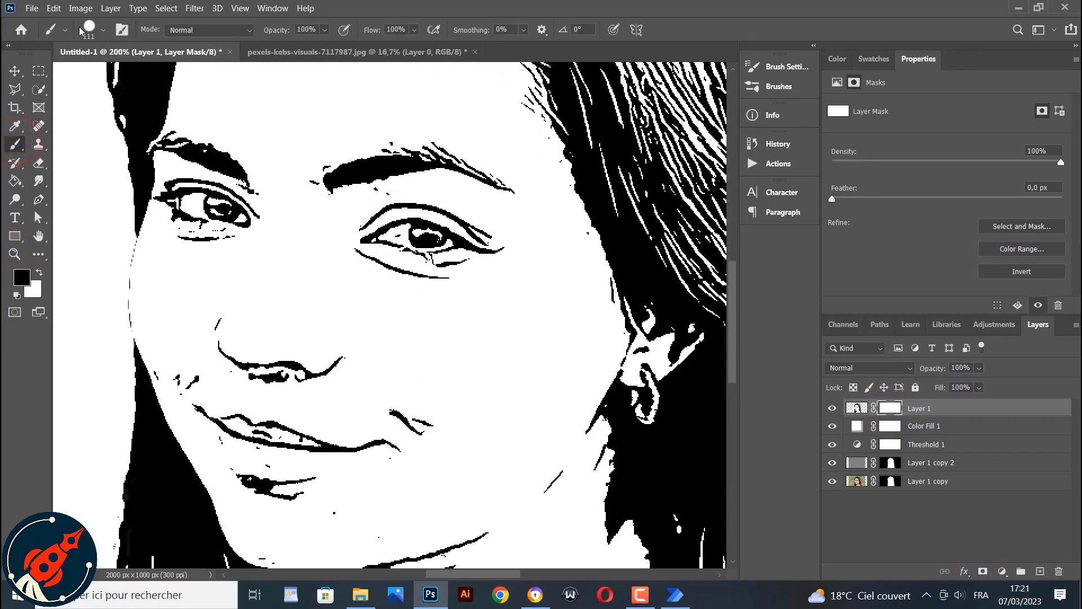
pyautogui.click(96, 31)
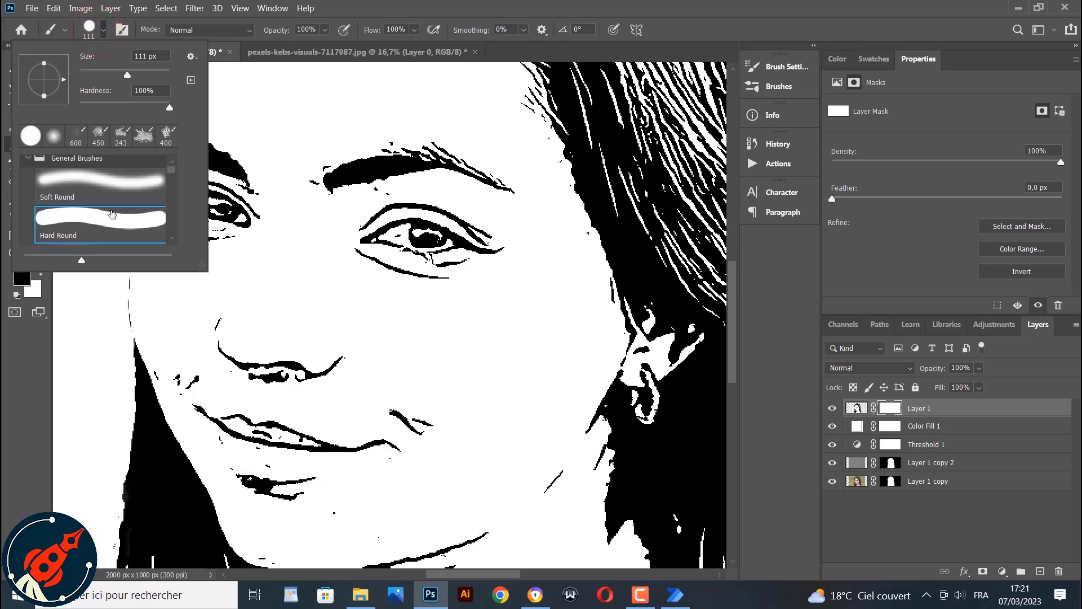
pyautogui.click(90, 29)
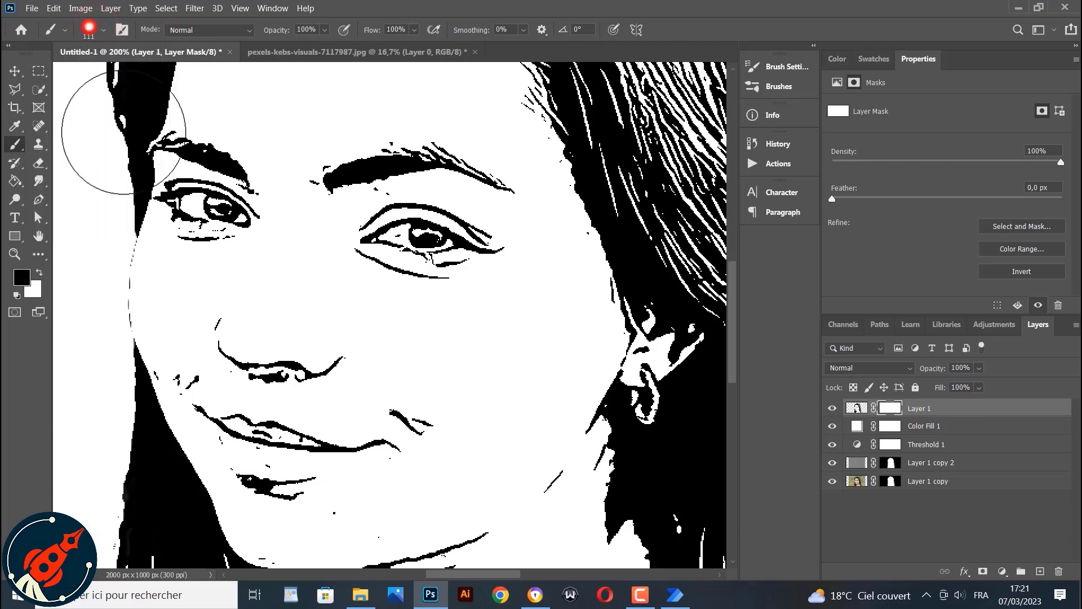
pyautogui.click(91, 31)
pyautogui.click(124, 180)
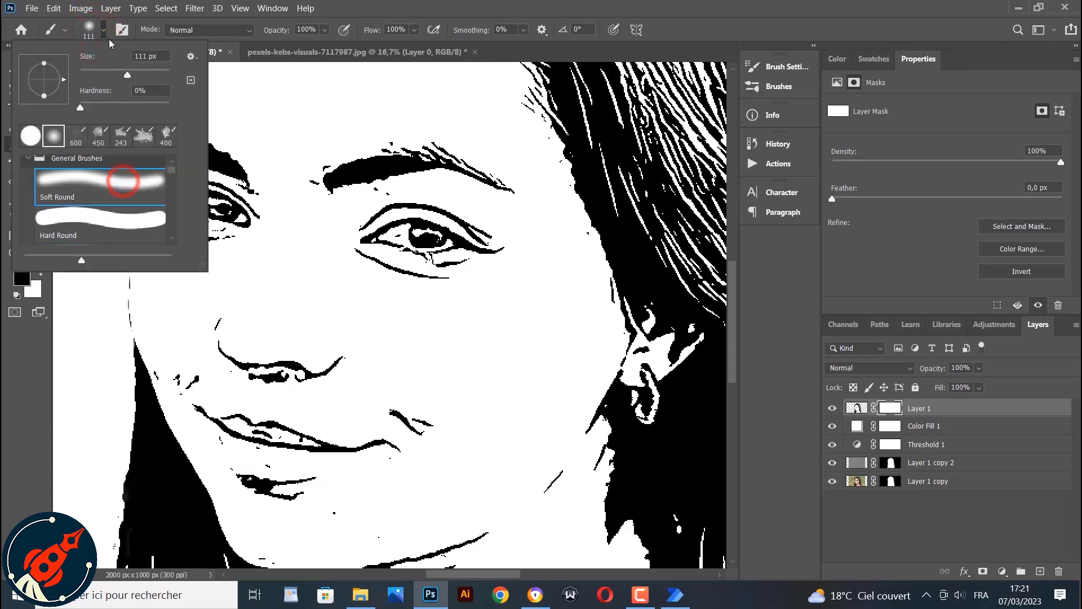
pyautogui.click(122, 74)
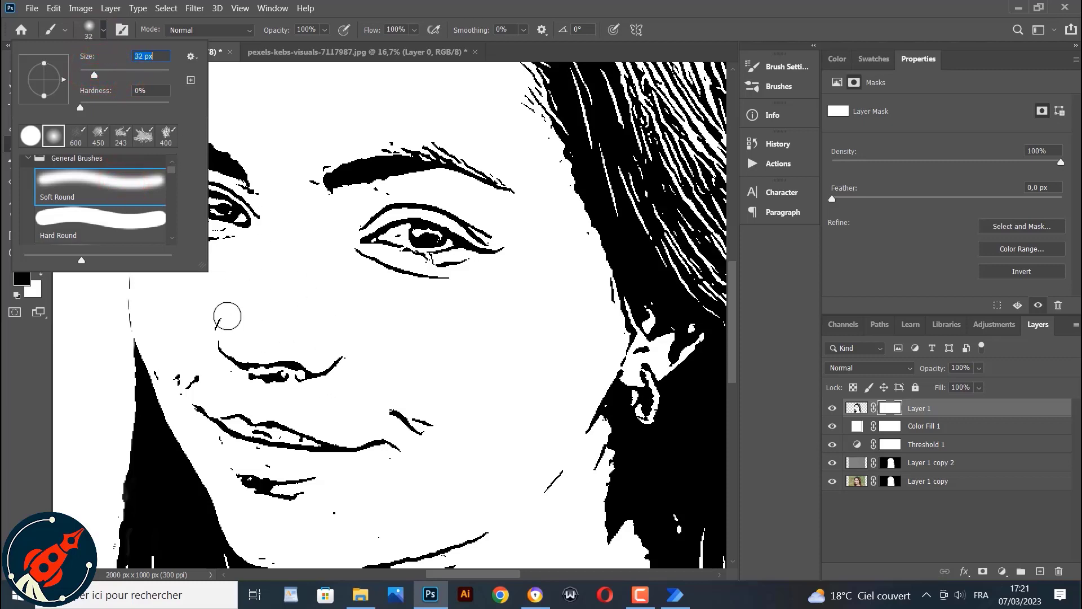
# Undo and redo the most recent layer change
pyautogui.click(22, 279)
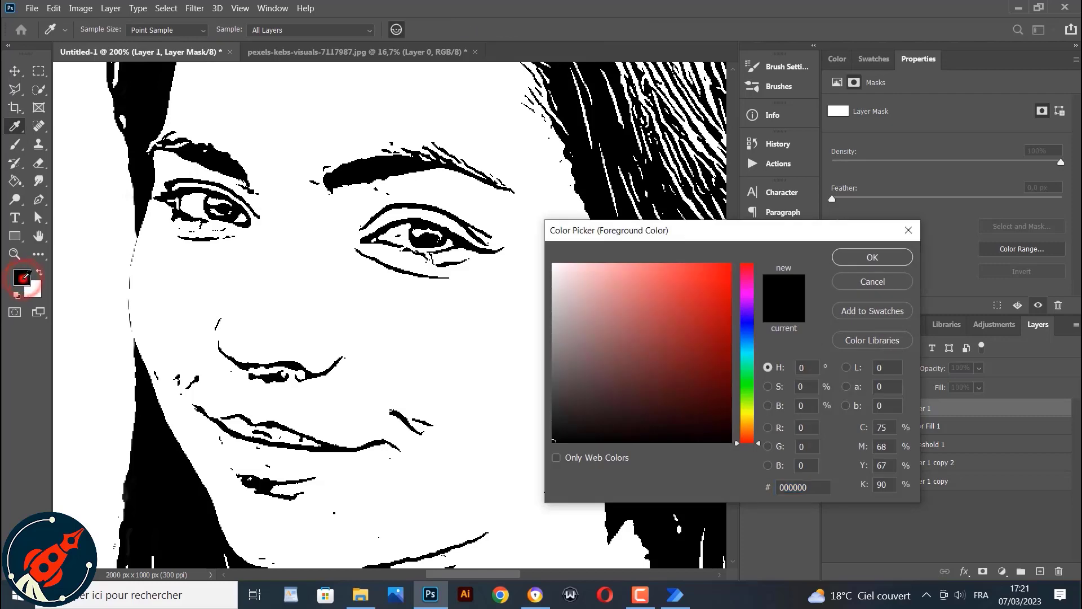
pyautogui.click(870, 262)
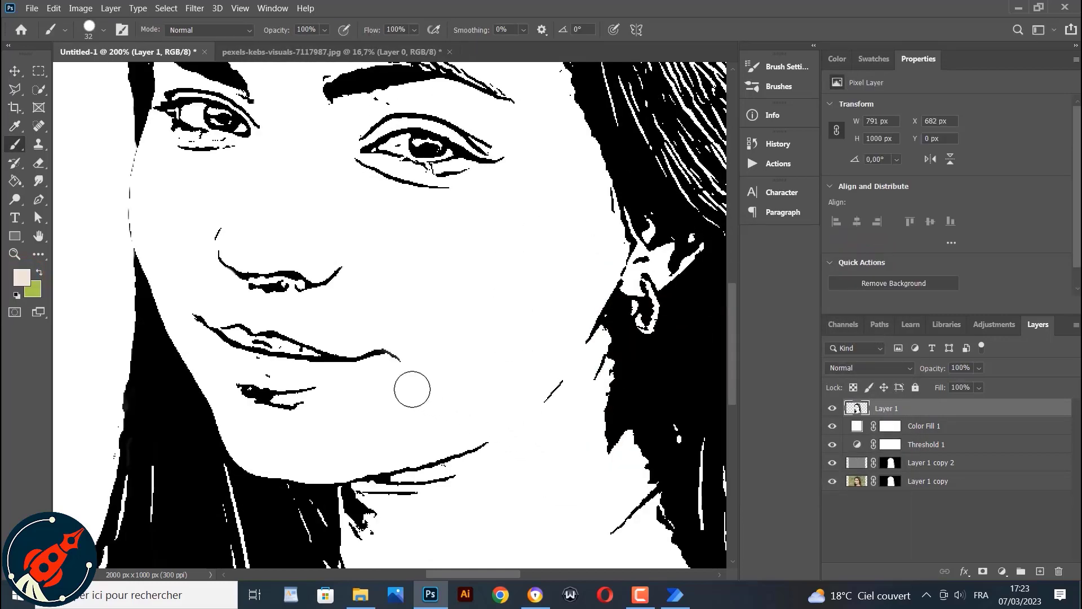
pyautogui.scroll(3, 409, 360)
pyautogui.scroll(2, 409, 387)
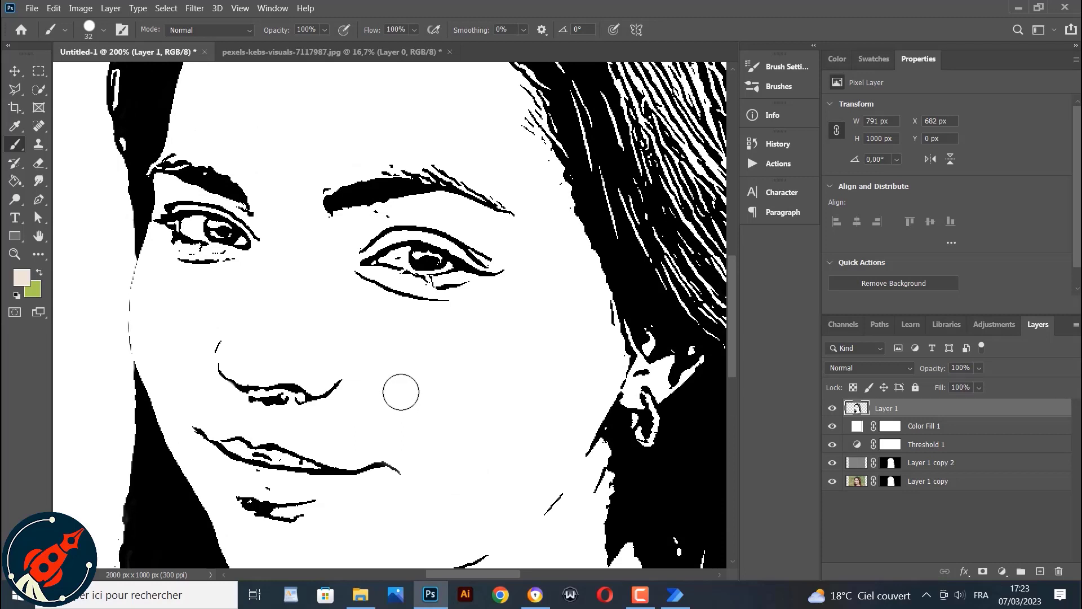
pyautogui.hotkey('ctrl', 'z')
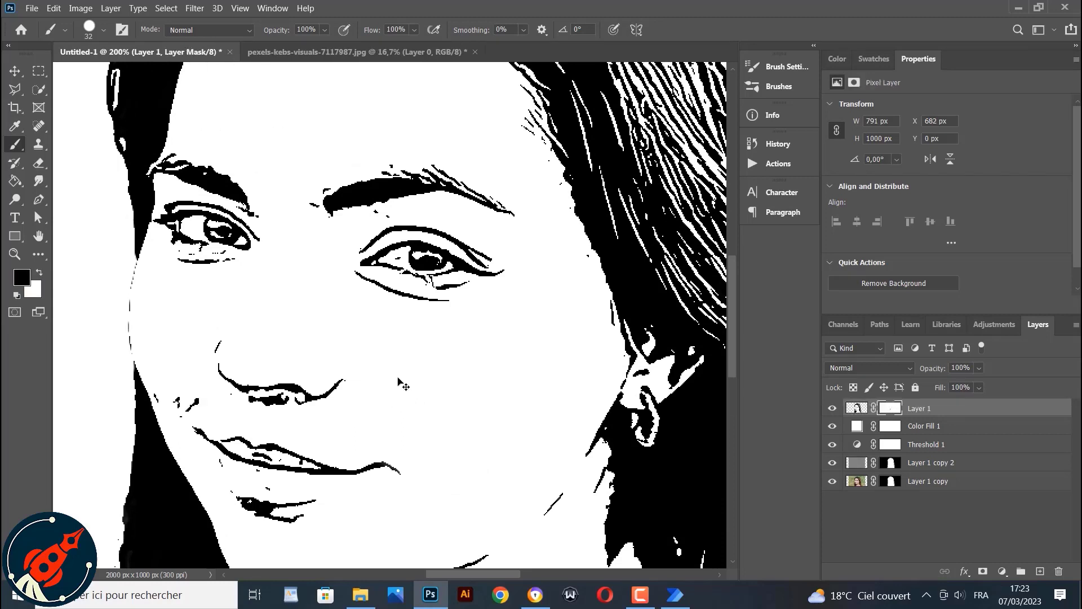
pyautogui.hotkey('ctrl', 'shift', 'z')
pyautogui.hotkey('ctrl', 'shift', 'z')
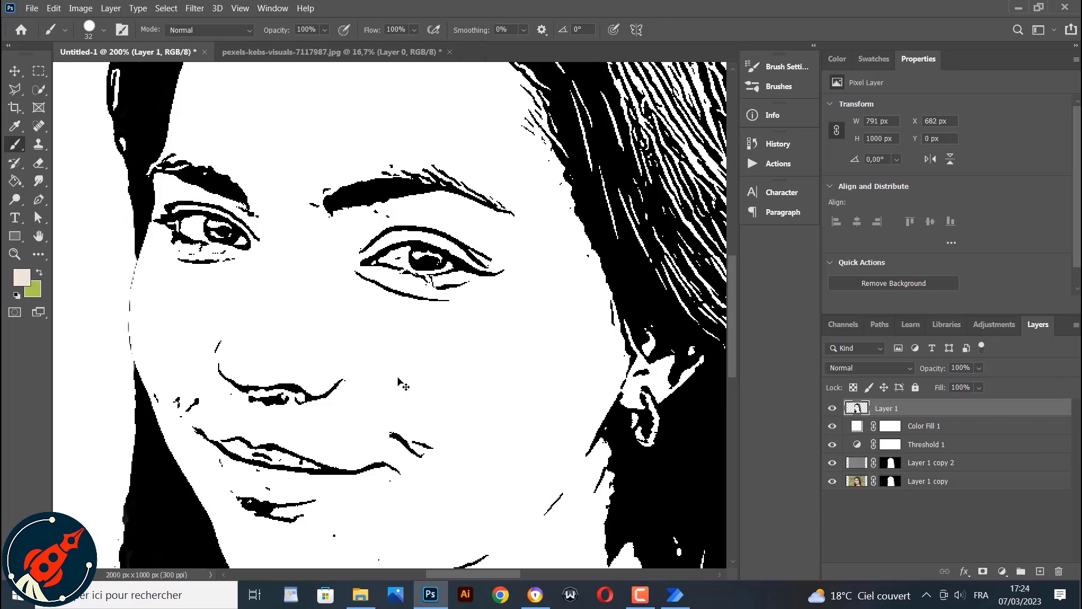
# Add a new layer mask to the merged top layer
pyautogui.click(639, 595)
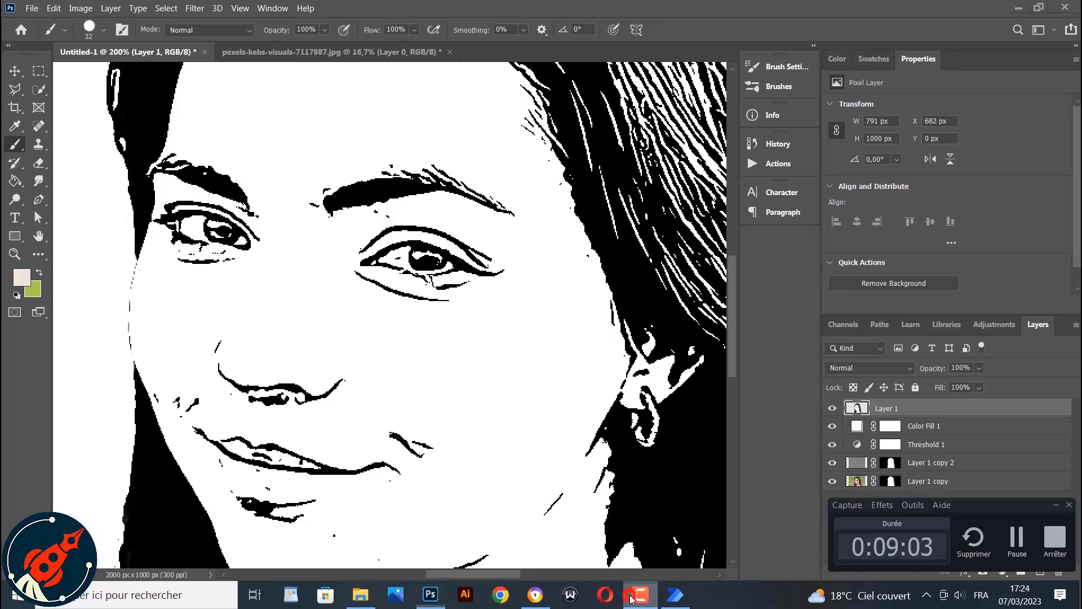
pyautogui.click(637, 598)
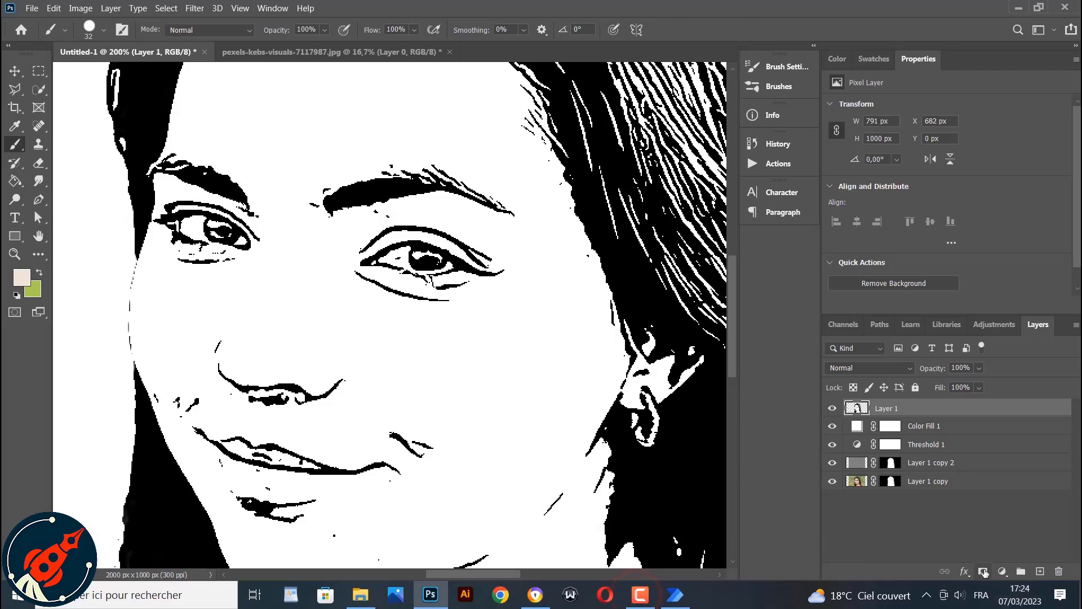
pyautogui.click(983, 572)
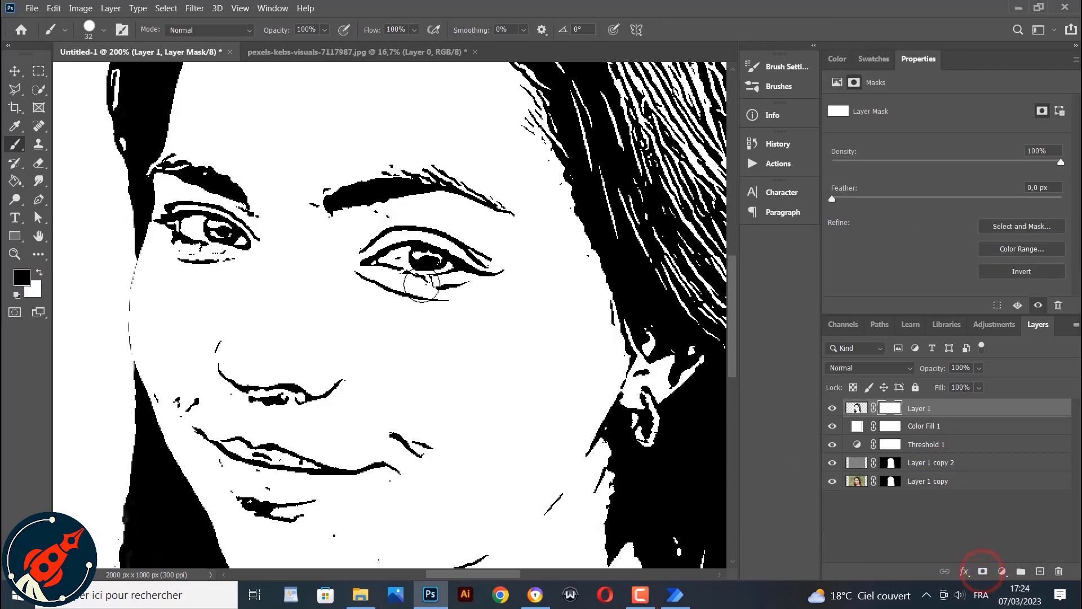
# Switch to a Hard Round tip and paint black on the mask to remove stray marks across the cheeks and chin
pyautogui.click(91, 30)
pyautogui.click(74, 211)
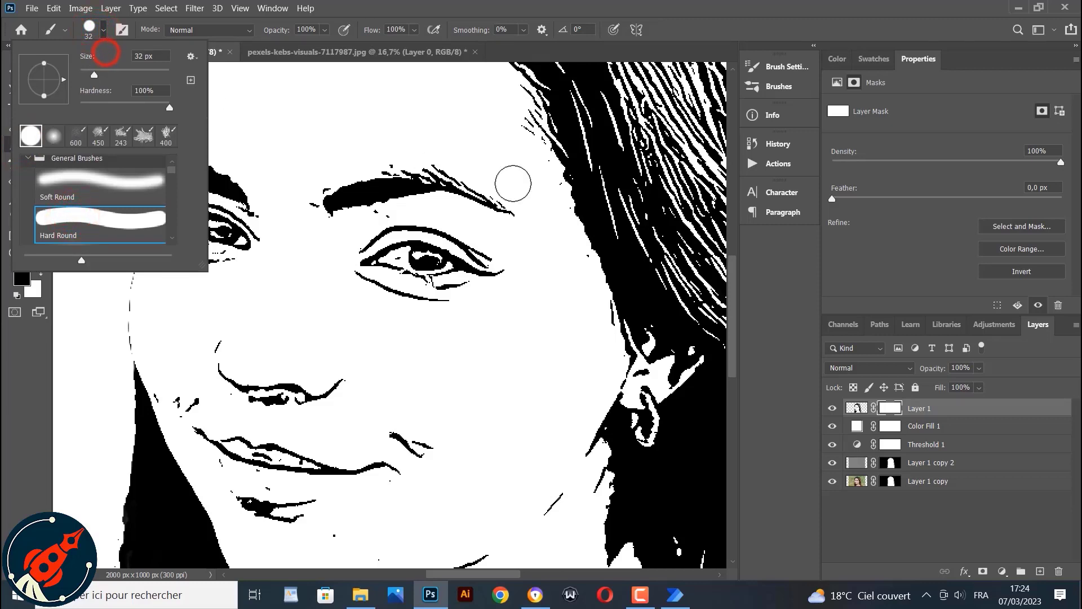
pyautogui.click(415, 124)
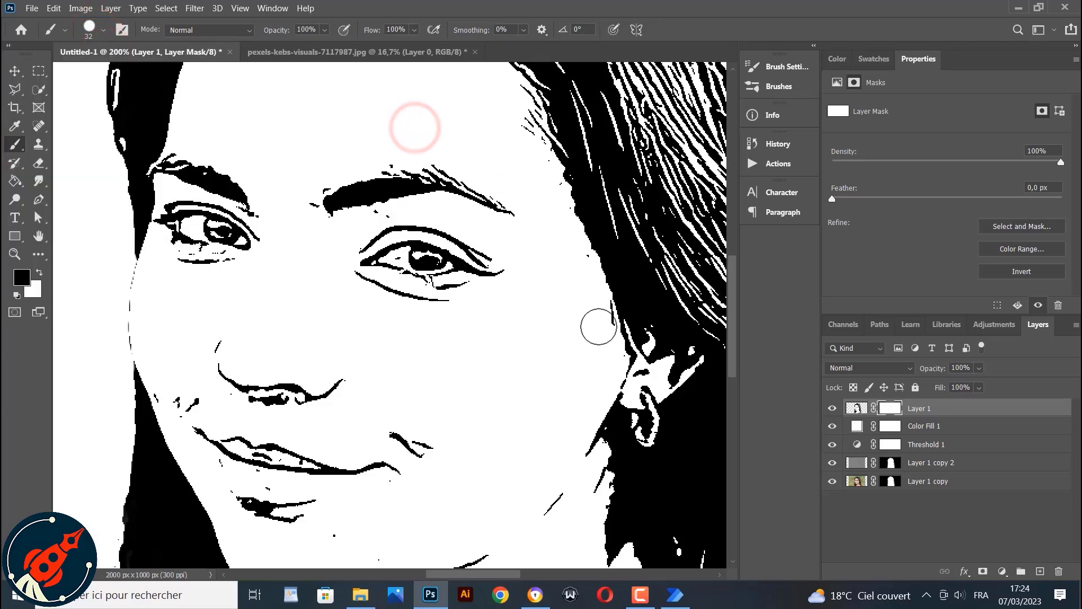
pyautogui.click(597, 325)
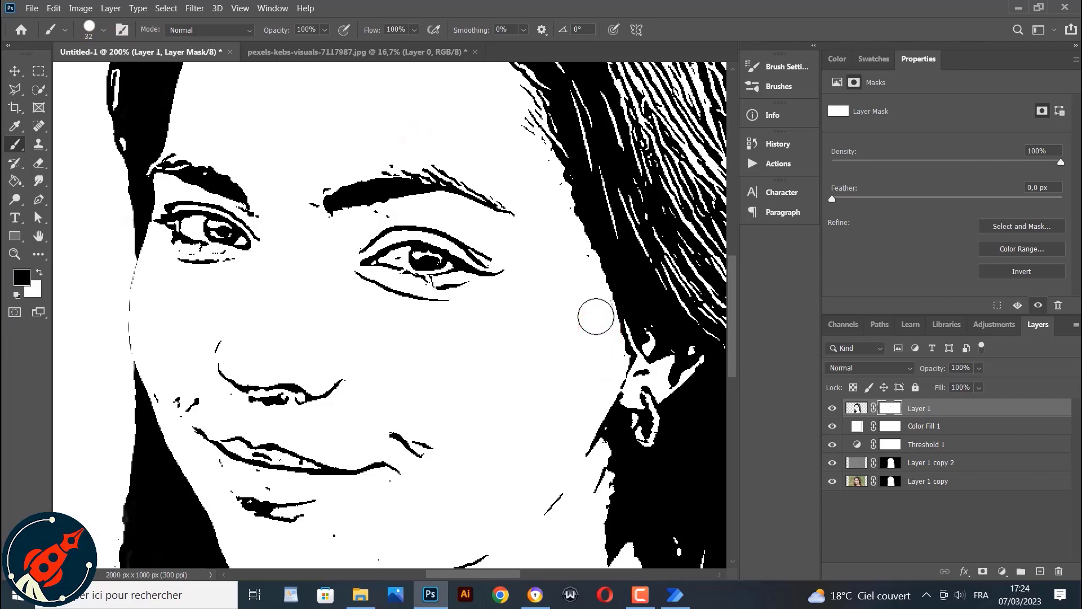
pyautogui.moveTo(608, 357)
pyautogui.mouseDown()
pyautogui.moveTo(488, 363)
pyautogui.moveTo(408, 347)
pyautogui.moveTo(405, 331)
pyautogui.mouseUp()
pyautogui.click(177, 394)
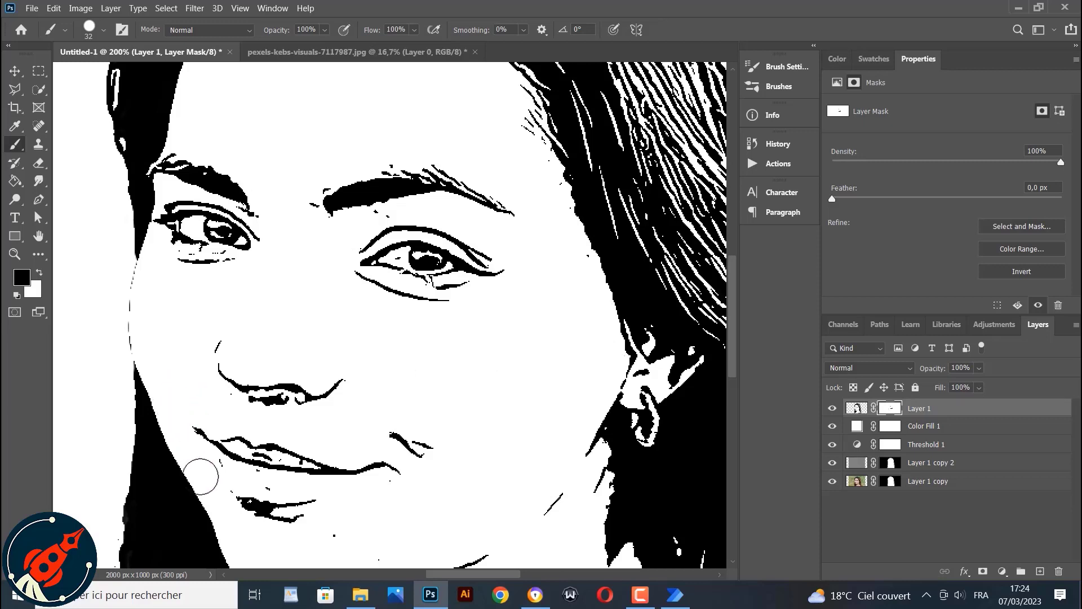
pyautogui.click(330, 531)
pyautogui.click(220, 478)
# Reduce the brush size to 14 px and paint out stray marks beside the right eye
pyautogui.click(88, 30)
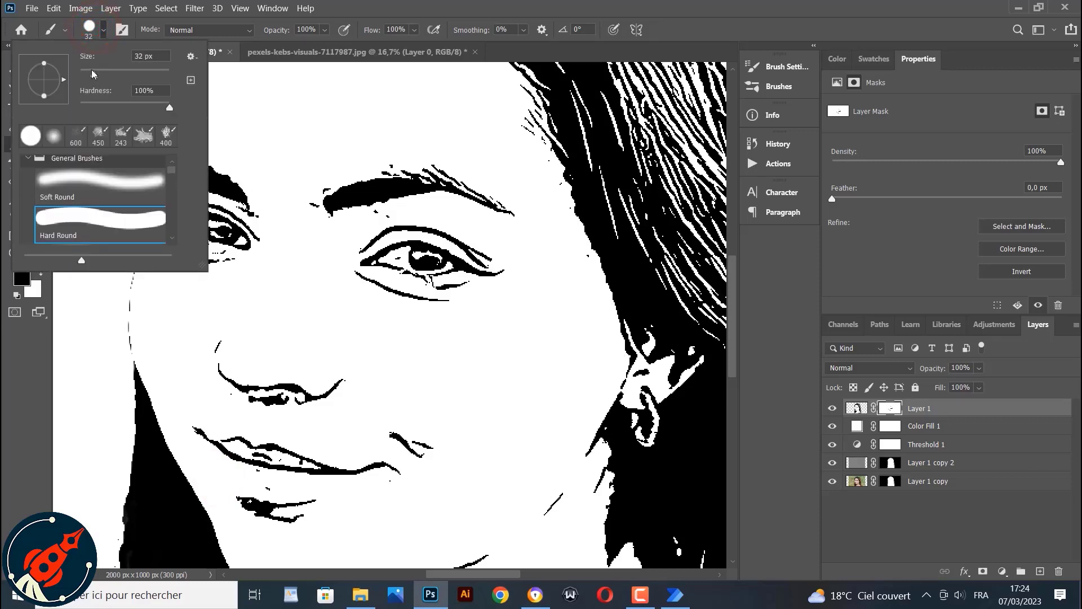
pyautogui.moveTo(92, 74); pyautogui.dragTo(85, 72)
pyautogui.click(269, 489)
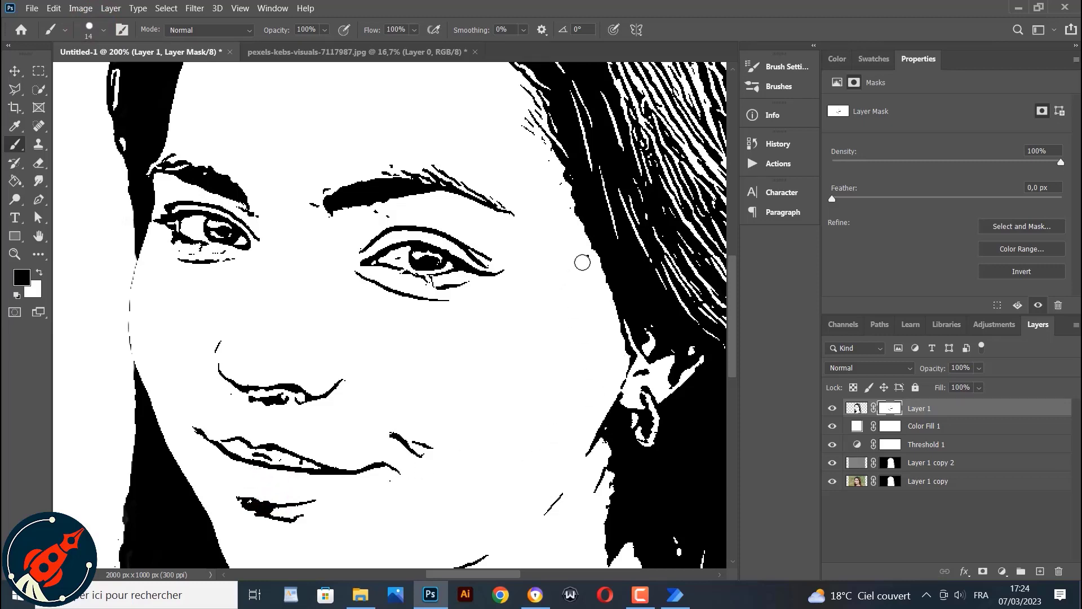
pyautogui.moveTo(583, 260); pyautogui.dragTo(545, 194)
# Paint out stray specks below the lower lip and along the jaw and neck on the mask
pyautogui.scroll(5, 328, 282)
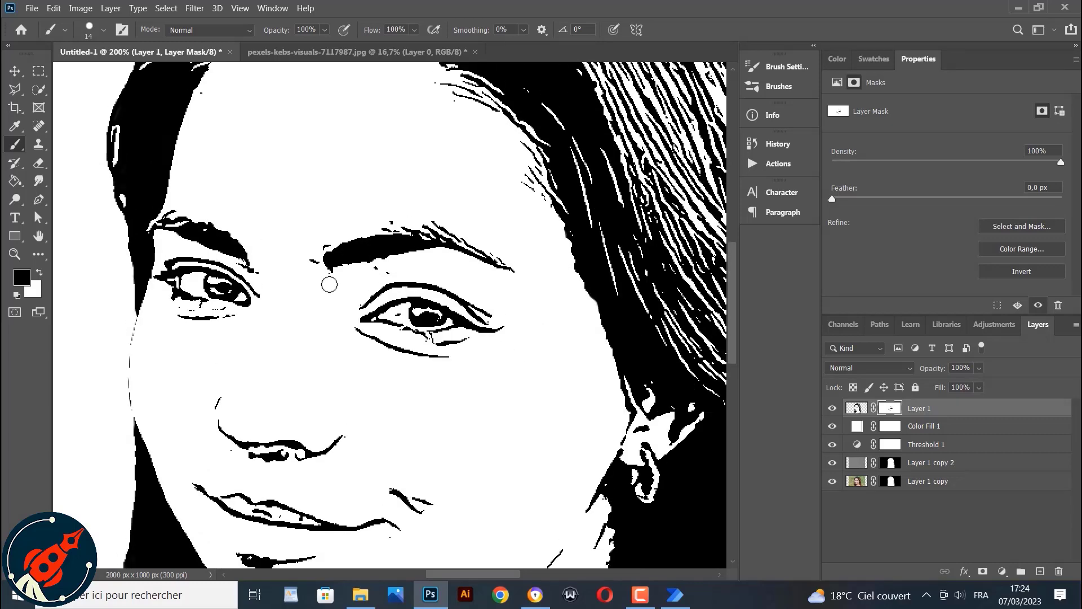
pyautogui.scroll(-2, 326, 282)
pyautogui.scroll(1, 277, 255)
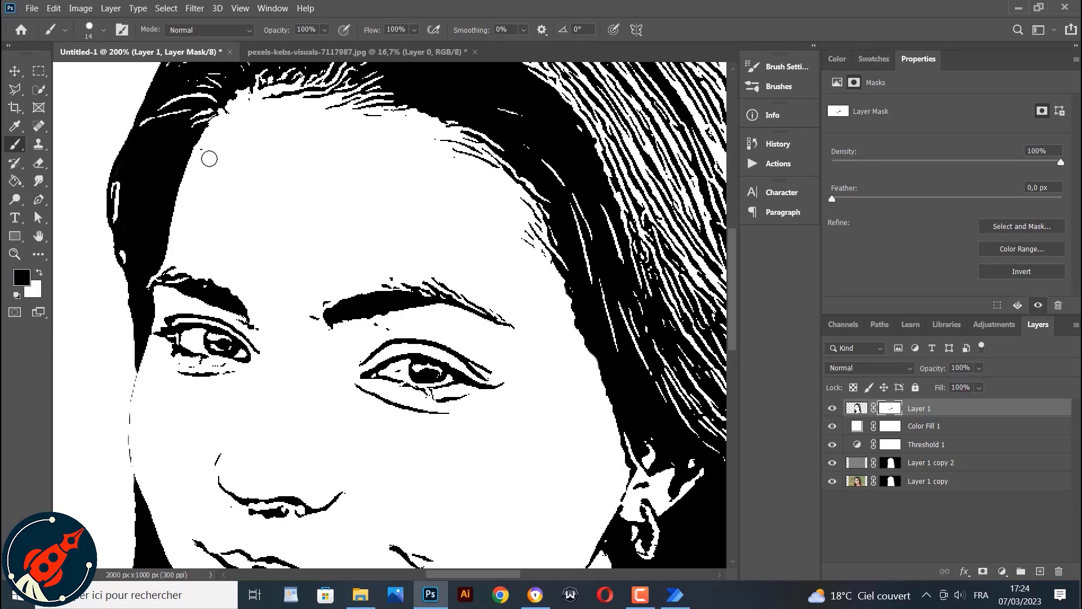
pyautogui.scroll(-10, 236, 319)
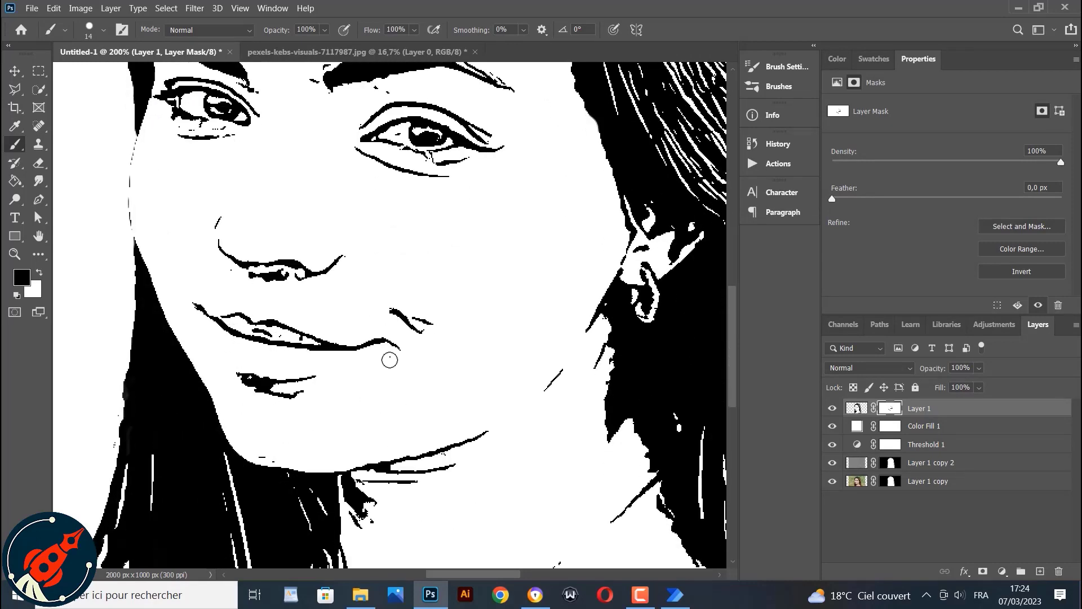
pyautogui.moveTo(389, 360)
pyautogui.mouseDown()
pyautogui.moveTo(406, 379)
pyautogui.moveTo(420, 355)
pyautogui.moveTo(410, 313)
pyautogui.moveTo(422, 317)
pyautogui.mouseUp()
pyautogui.scroll(-10, 393, 432)
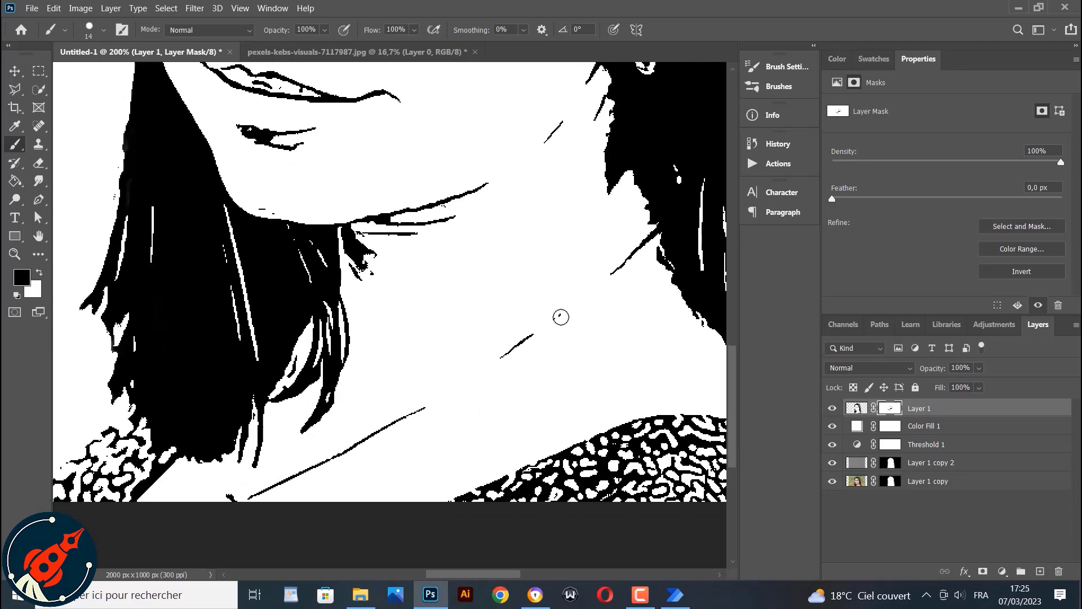
pyautogui.click(561, 316)
pyautogui.moveTo(370, 279)
pyautogui.mouseDown()
pyautogui.moveTo(382, 279)
pyautogui.moveTo(350, 268)
pyautogui.mouseUp()
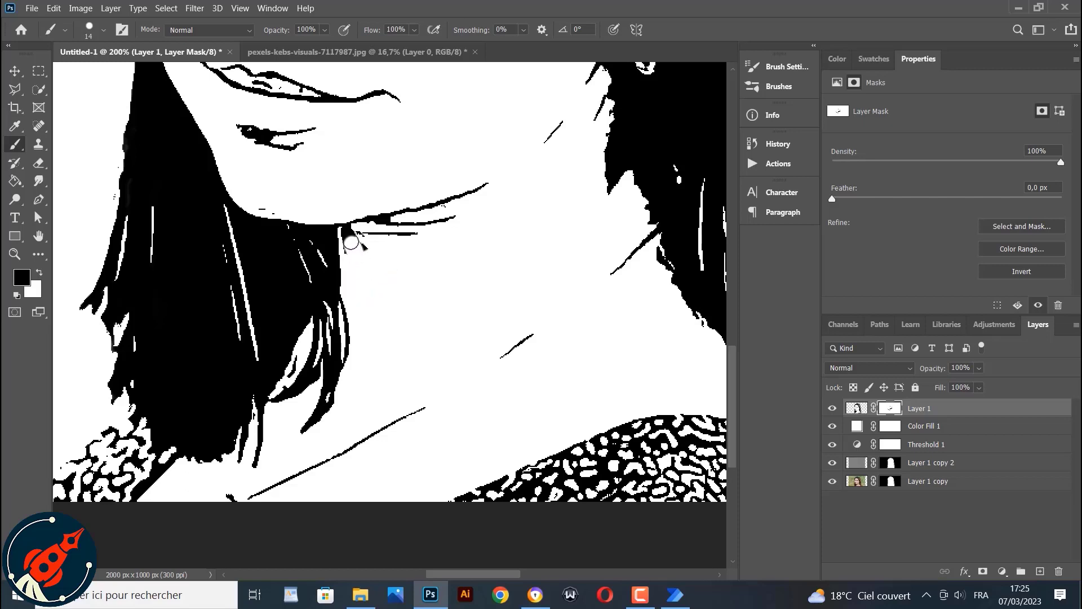
pyautogui.moveTo(351, 233); pyautogui.dragTo(352, 254)
# Paint out specks along the left hair edge and just below the lower lip
pyautogui.scroll(-3, 317, 417)
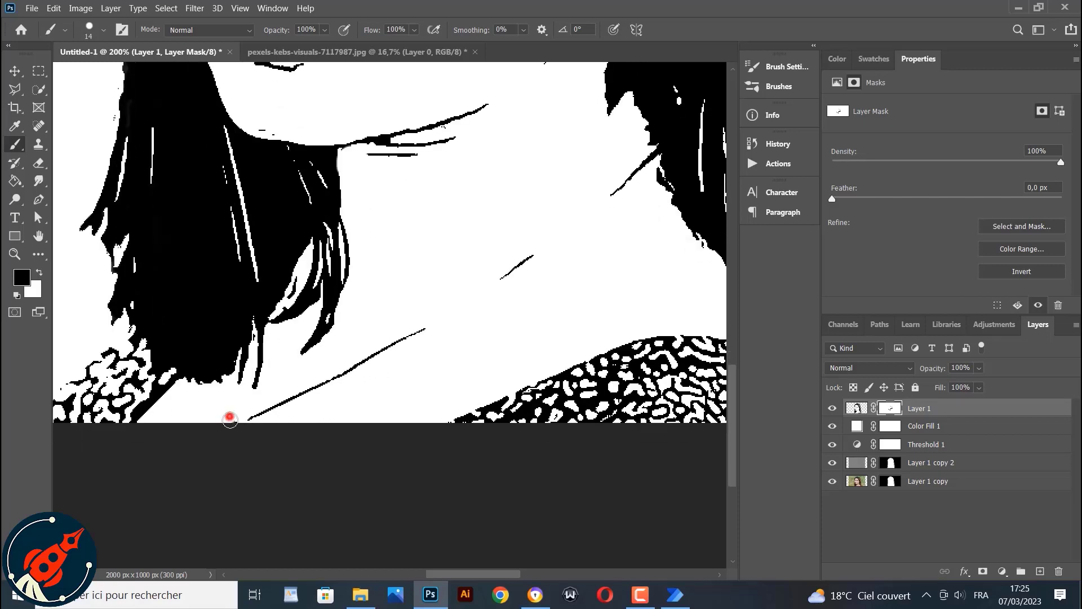
pyautogui.scroll(5, 502, 476)
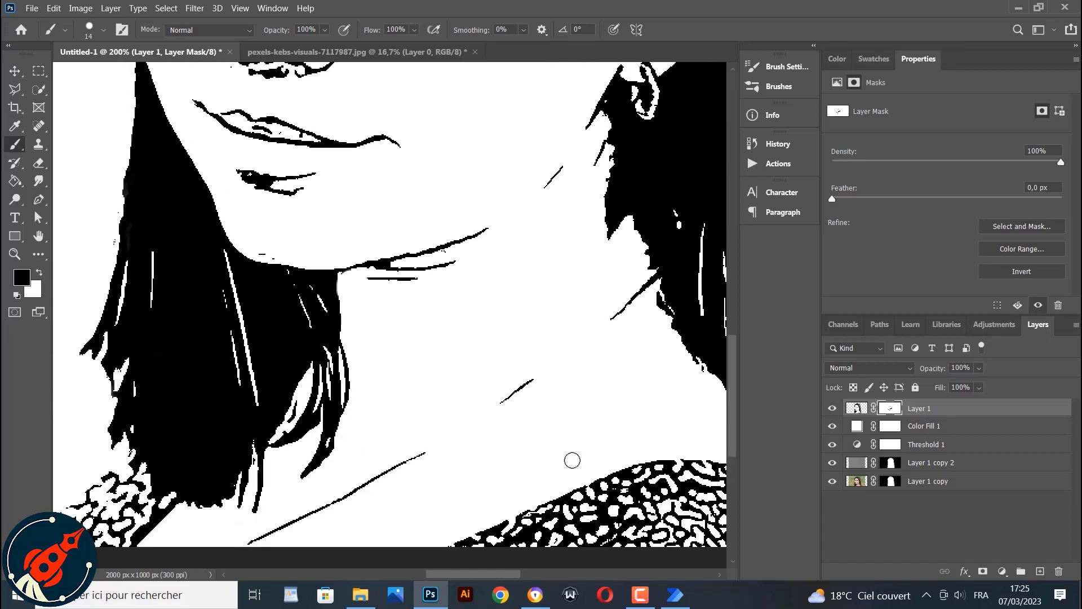
pyautogui.scroll(3, 572, 460)
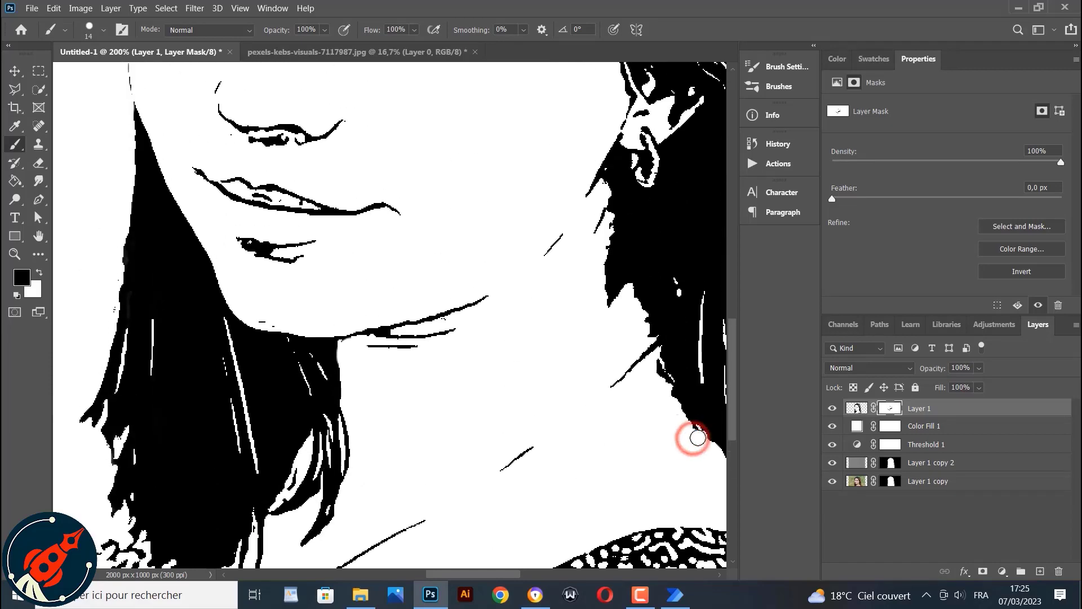
pyautogui.scroll(5, 563, 444)
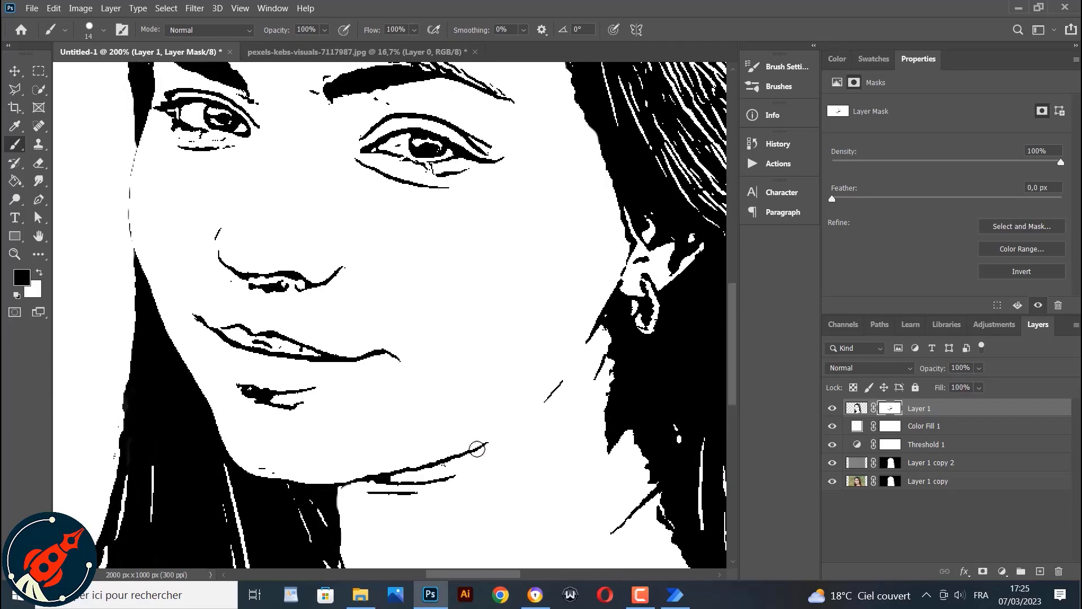
pyautogui.moveTo(109, 466); pyautogui.dragTo(113, 422)
pyautogui.scroll(-2, 338, 442)
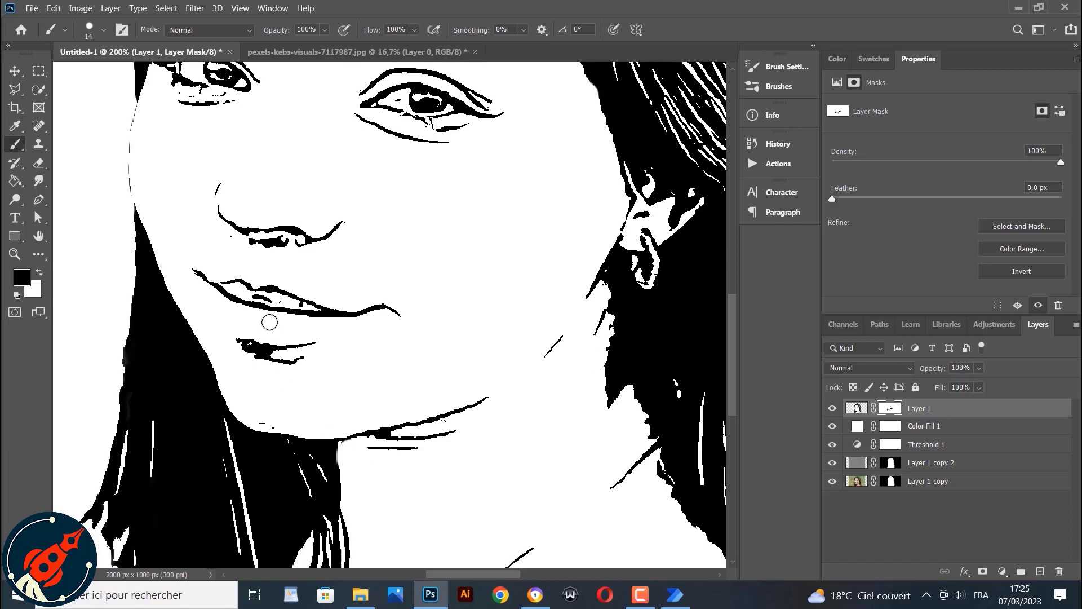
pyautogui.click(298, 304)
# Shrink the brush to 6 px and clean up small specks around the lips and nostril
pyautogui.click(102, 30)
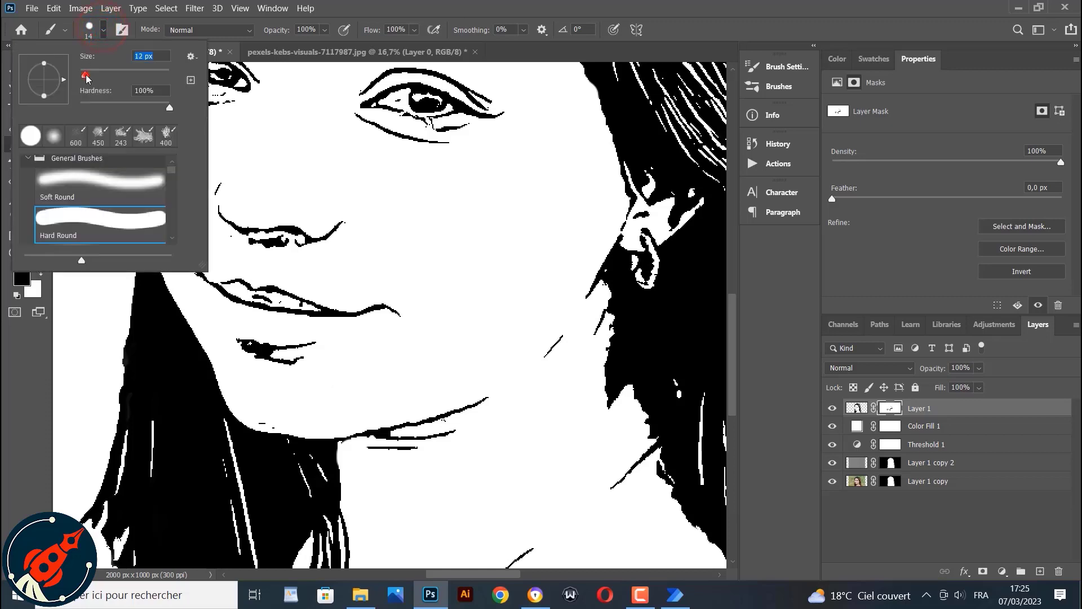
pyautogui.moveTo(88, 79); pyautogui.dragTo(84, 78)
pyautogui.click(300, 304)
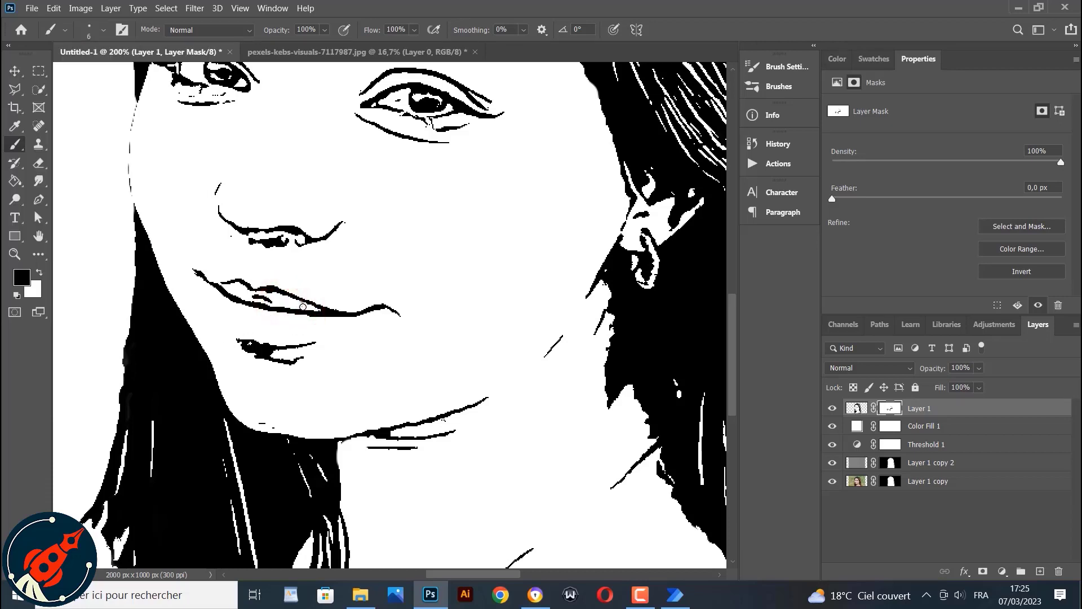
pyautogui.click(302, 307)
pyautogui.click(238, 288)
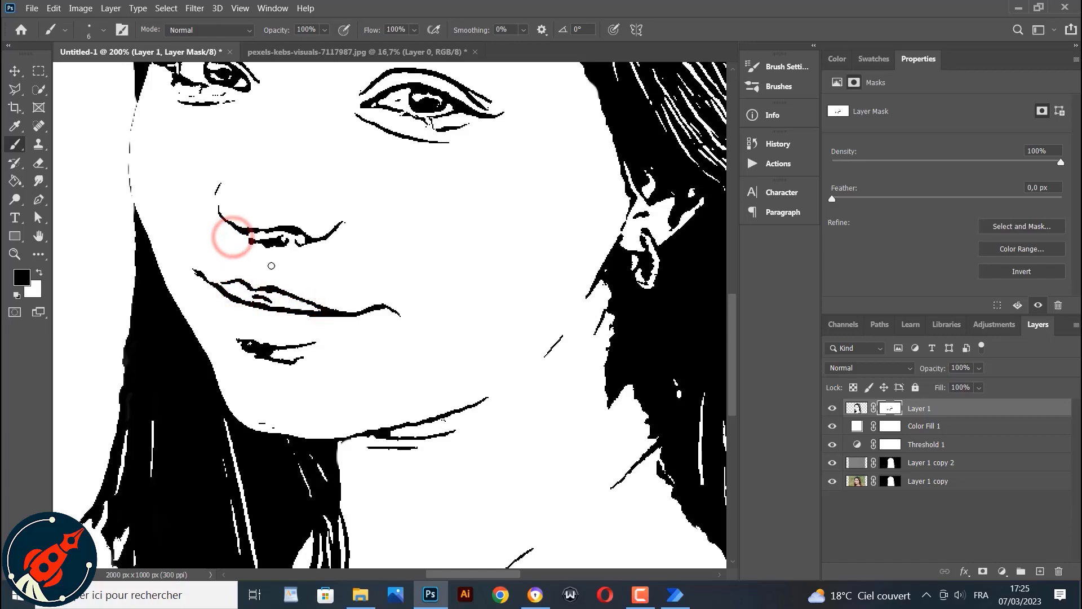
pyautogui.scroll(3, 294, 348)
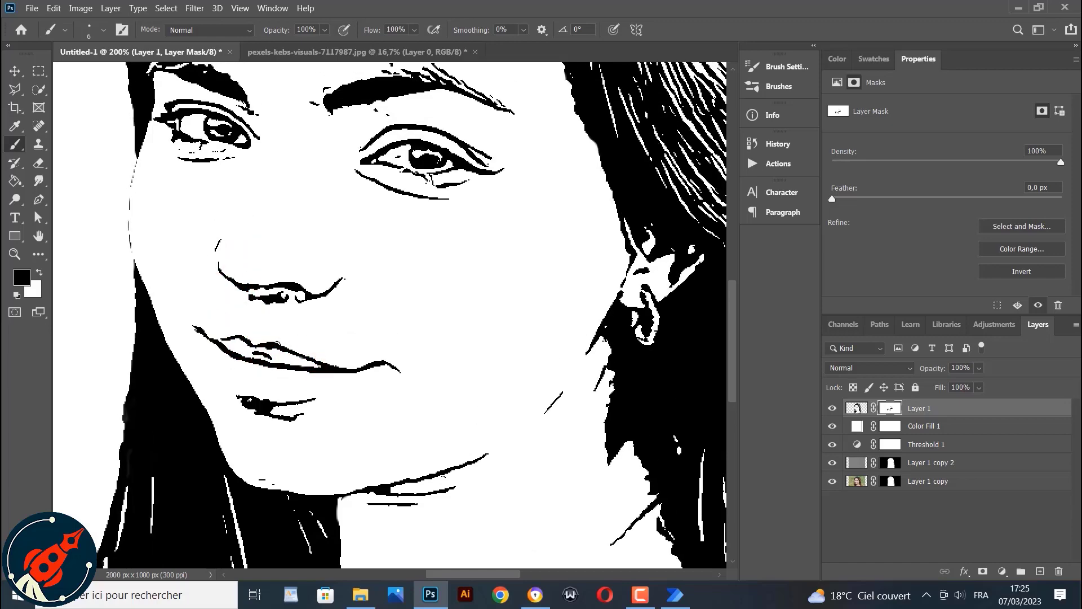
# Fit the image on screen, zoom into the face and paint out stray specks around the subject's left eye on the mask
pyautogui.click(240, 9)
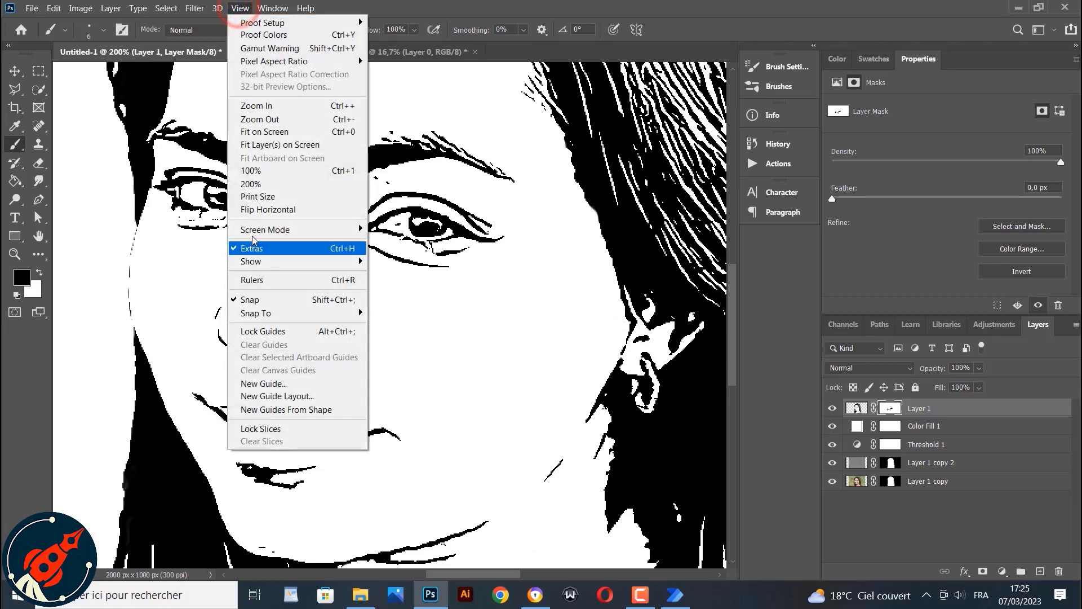
pyautogui.click(267, 133)
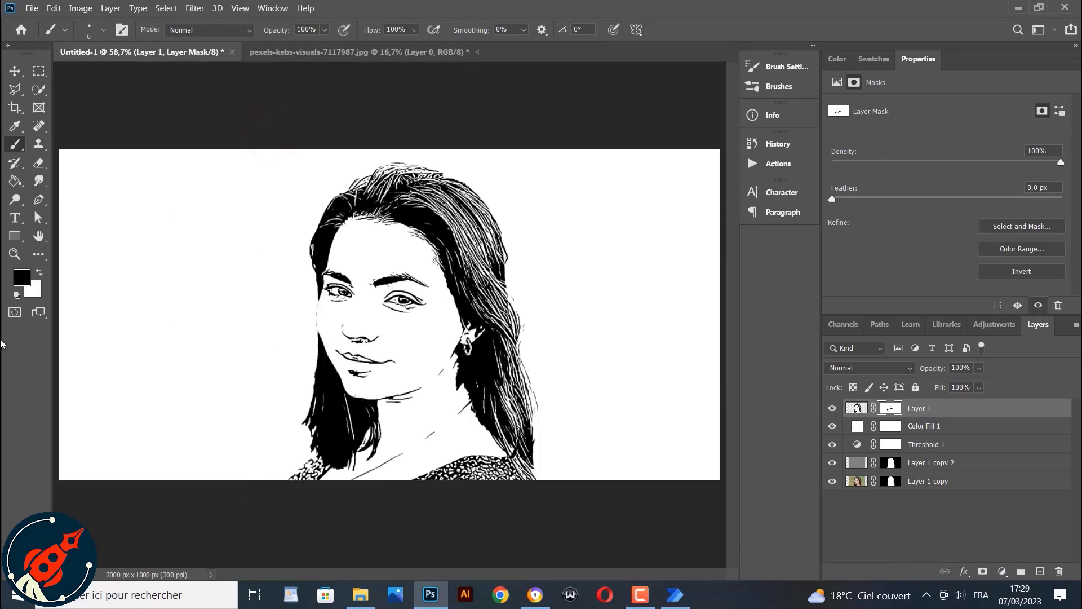
pyautogui.click(15, 253)
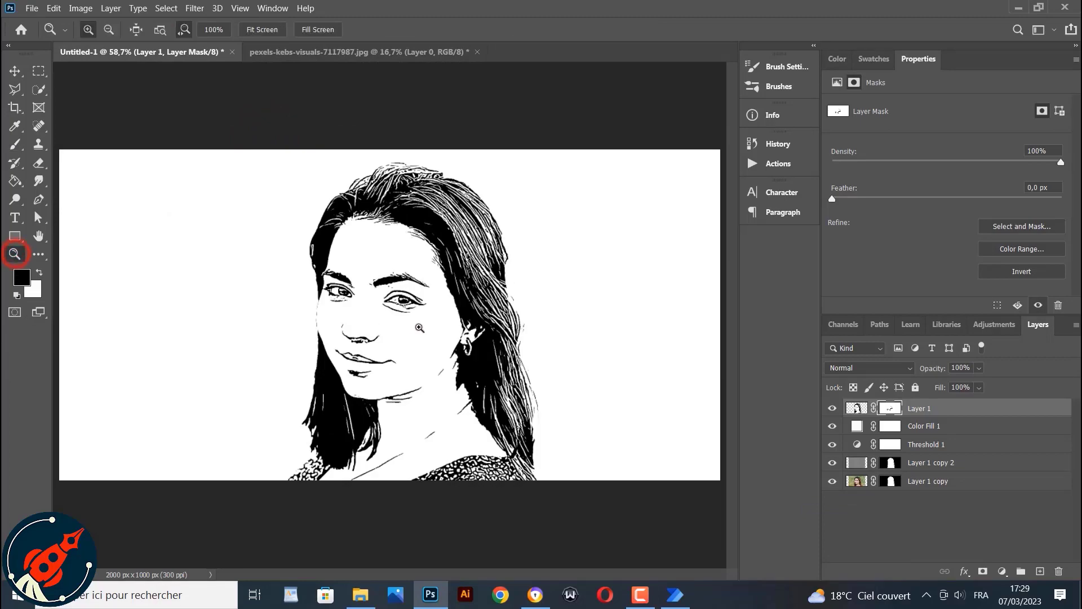
pyautogui.click(417, 321)
pyautogui.click(420, 326)
pyautogui.click(420, 327)
pyautogui.click(419, 327)
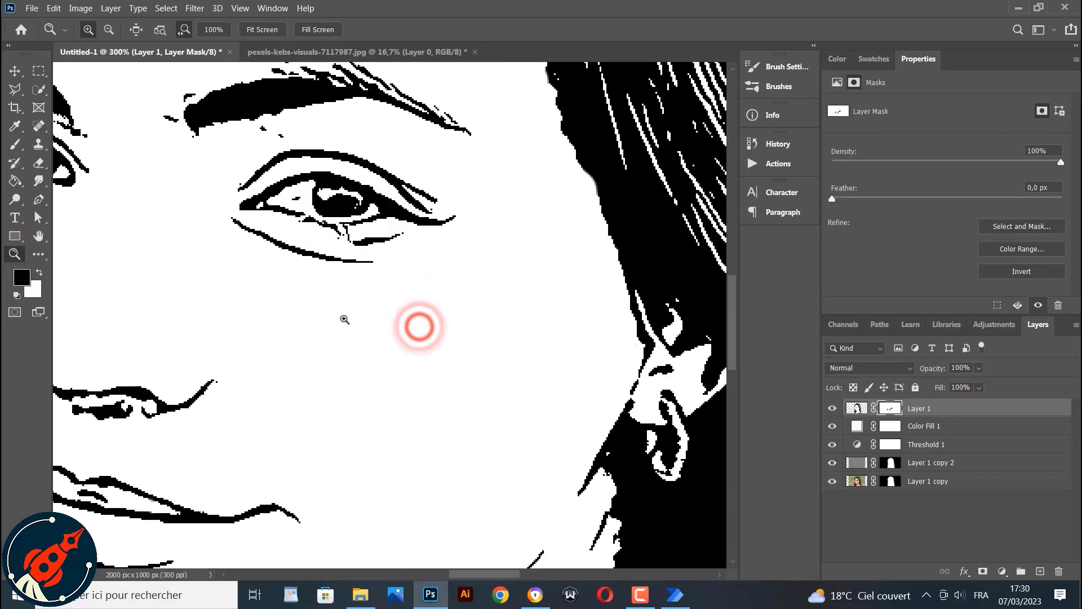
pyautogui.click(15, 144)
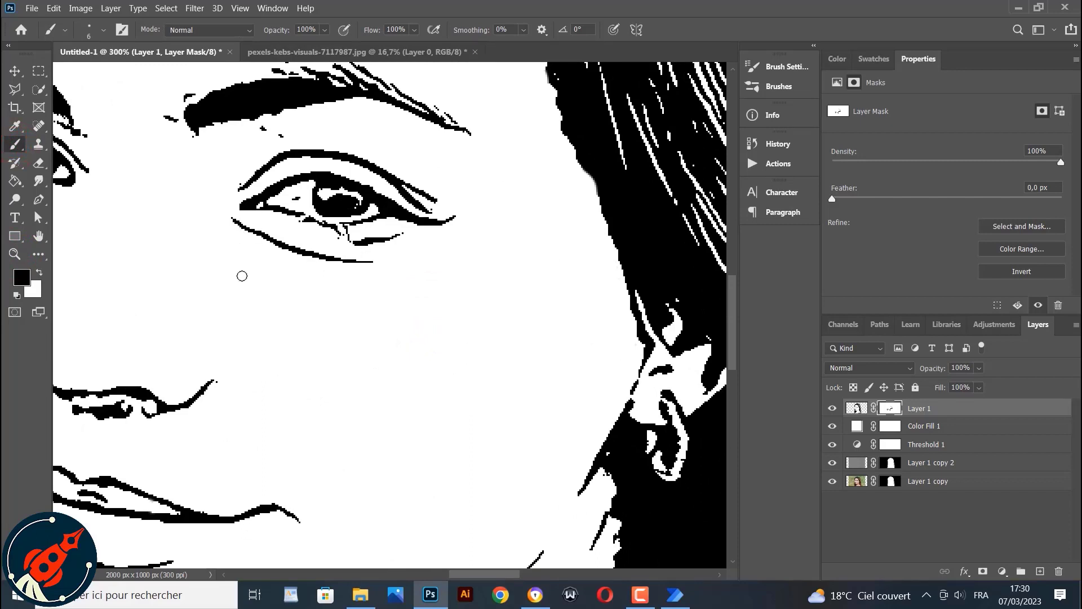
pyautogui.moveTo(280, 141); pyautogui.dragTo(270, 136)
pyautogui.moveTo(176, 119)
pyautogui.mouseDown()
pyautogui.moveTo(176, 82)
pyautogui.moveTo(190, 143)
pyautogui.mouseUp()
pyautogui.click(192, 138)
pyautogui.click(296, 201)
pyautogui.click(298, 224)
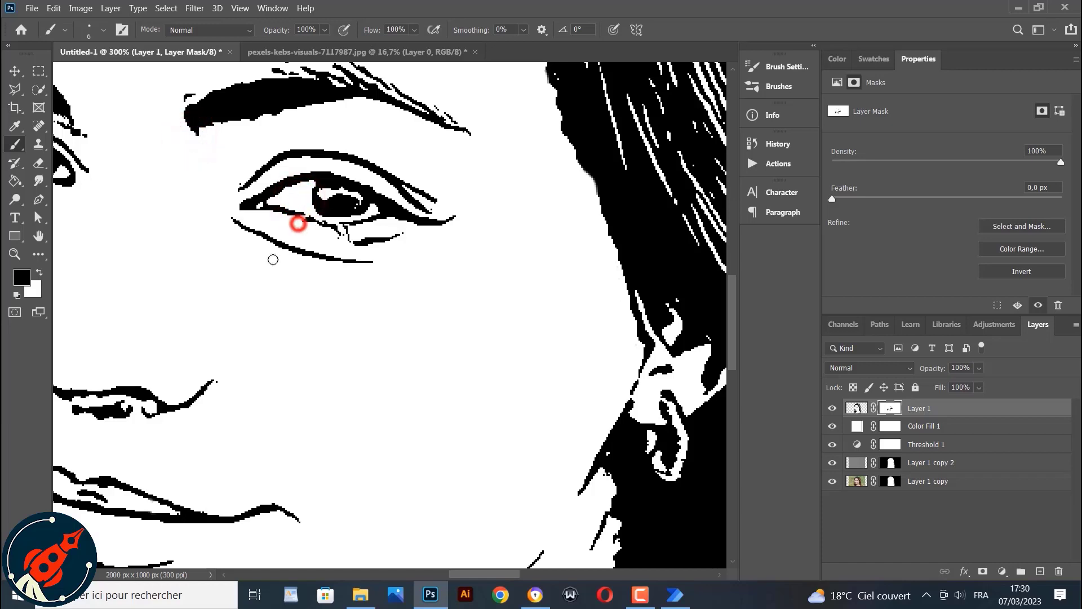
pyautogui.click(337, 239)
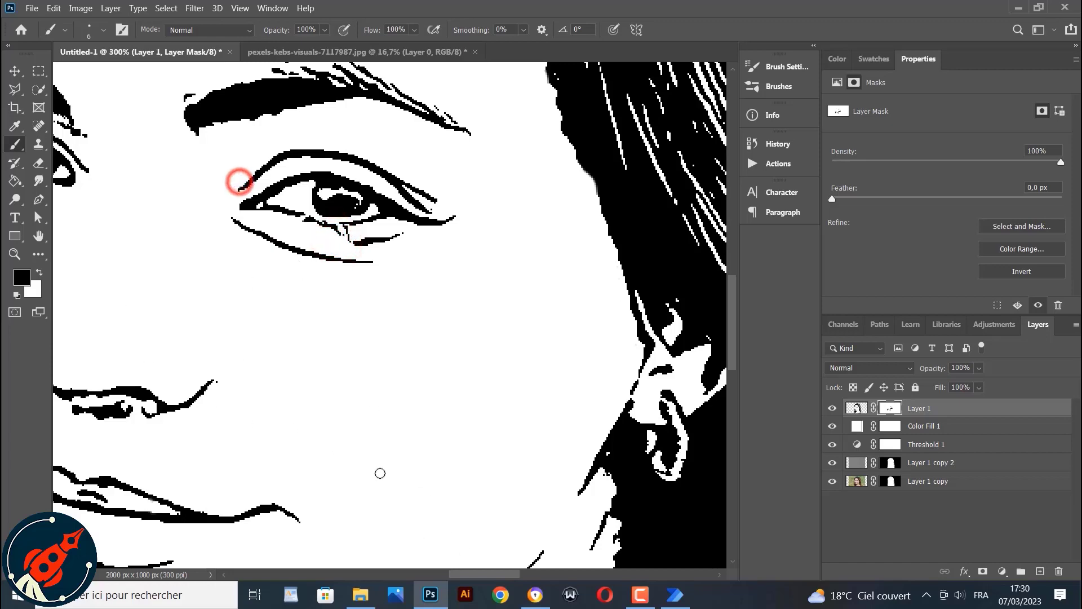
# Paint out specks beneath the subject's right eye and at the inner corner of its brow
pyautogui.moveTo(502, 573); pyautogui.dragTo(455, 573)
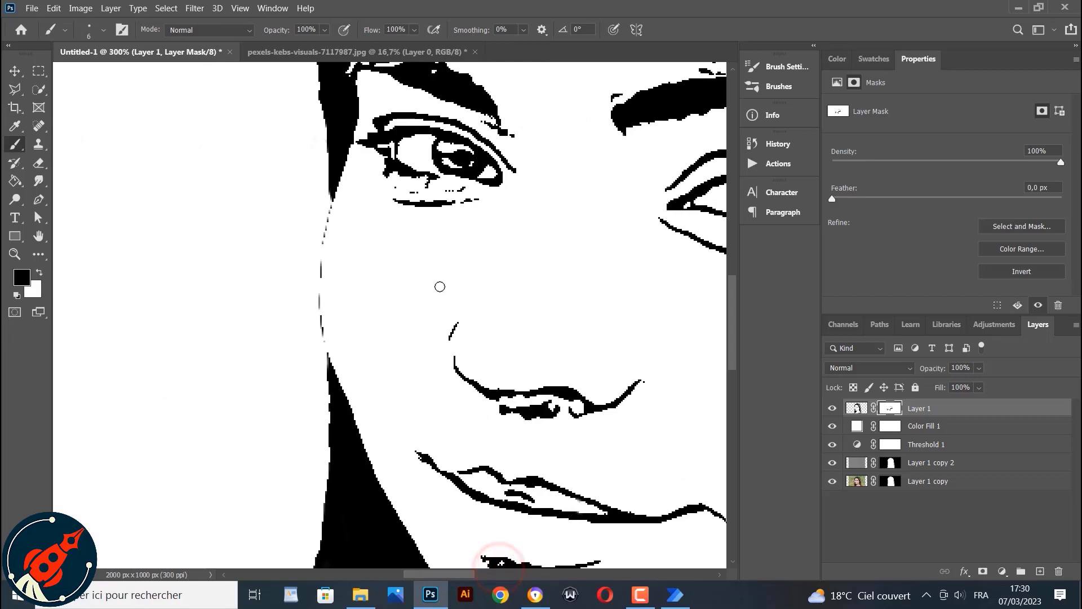
pyautogui.scroll(2, 476, 238)
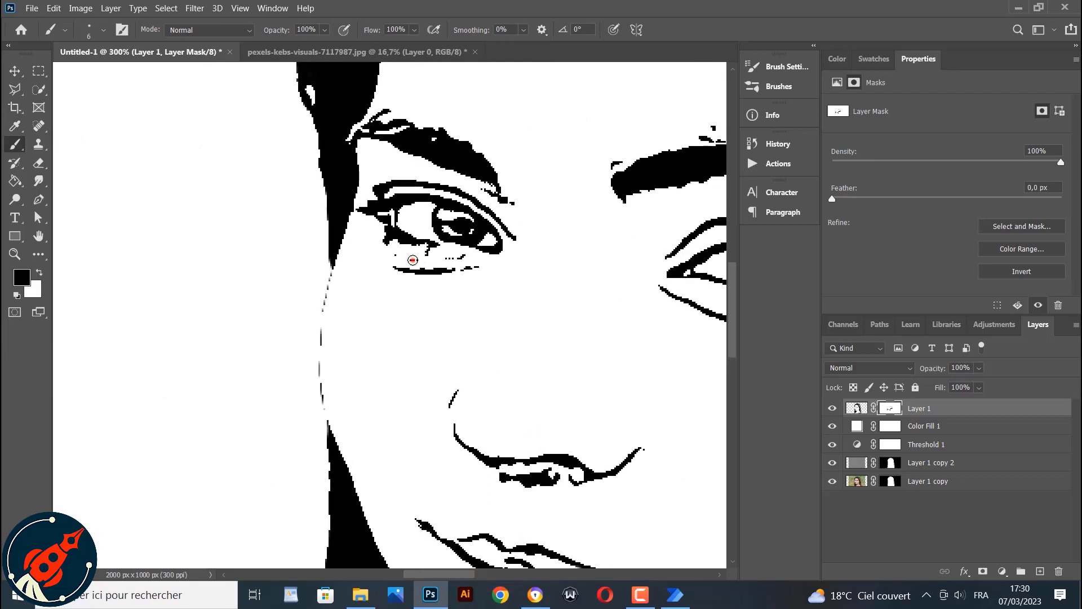
pyautogui.moveTo(413, 260)
pyautogui.mouseDown()
pyautogui.moveTo(375, 253)
pyautogui.moveTo(436, 247)
pyautogui.mouseUp()
pyautogui.moveTo(359, 209); pyautogui.dragTo(362, 210)
pyautogui.click(515, 205)
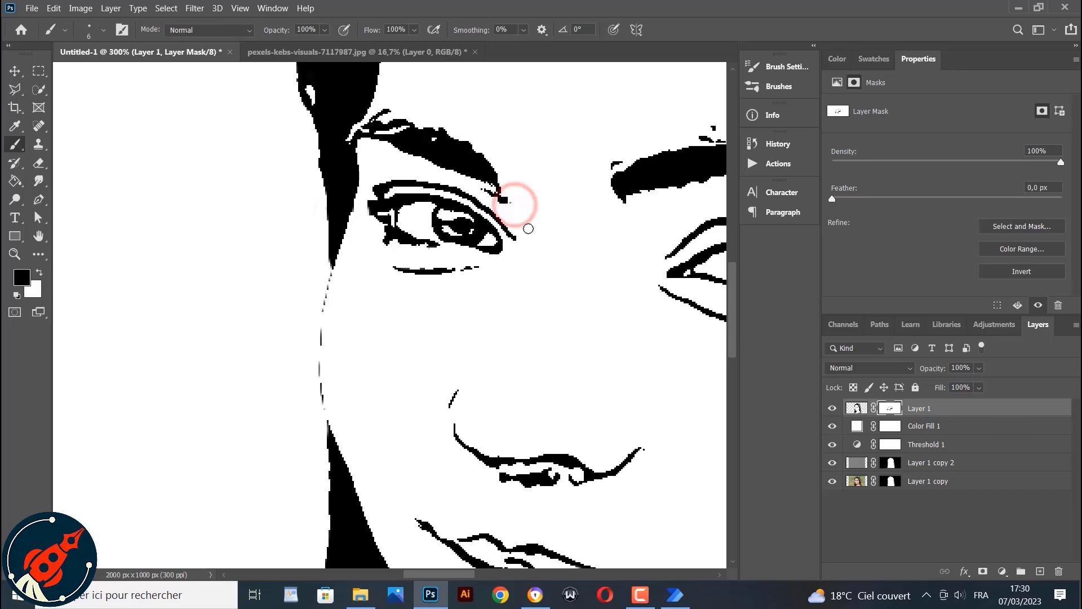
pyautogui.click(511, 204)
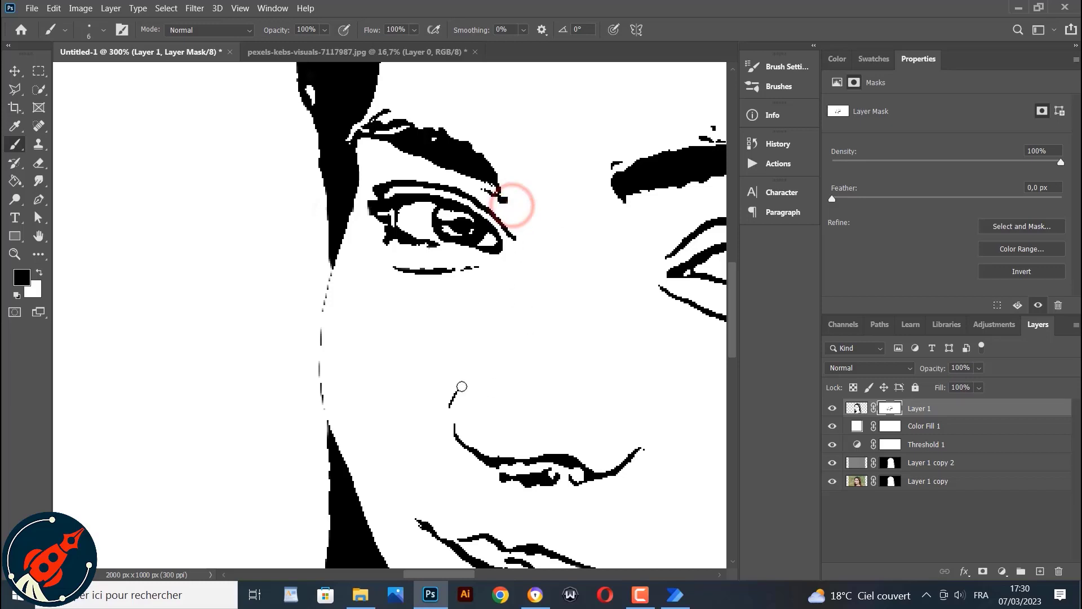
# Paint out stray marks at the lower hair ends and along the hair edge above the shoulder
pyautogui.scroll(3, 450, 368)
pyautogui.scroll(1, 449, 369)
pyautogui.scroll(-5, 429, 360)
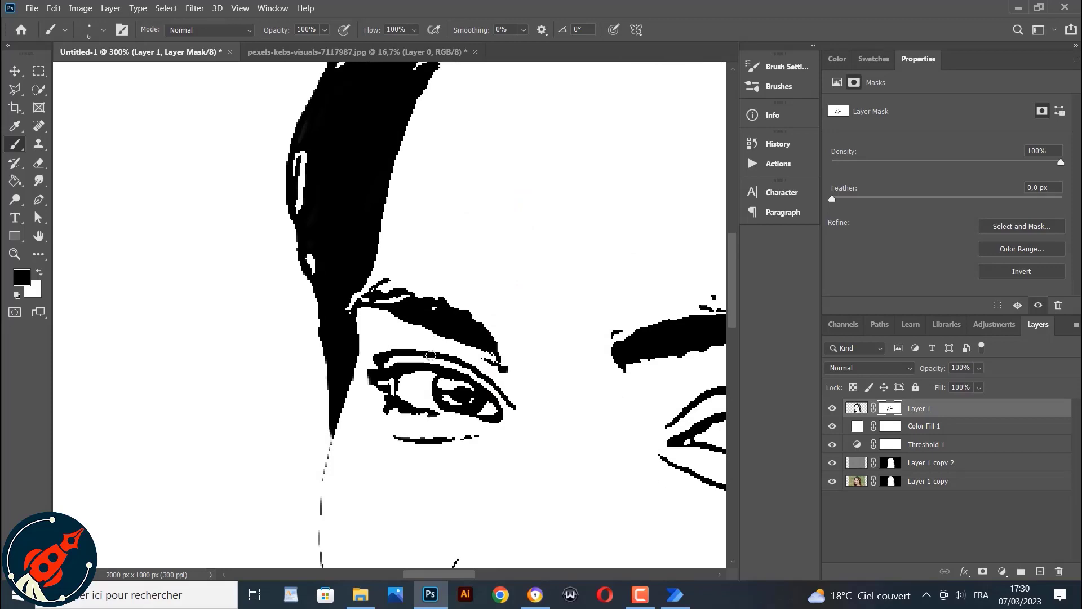
pyautogui.scroll(-10, 416, 358)
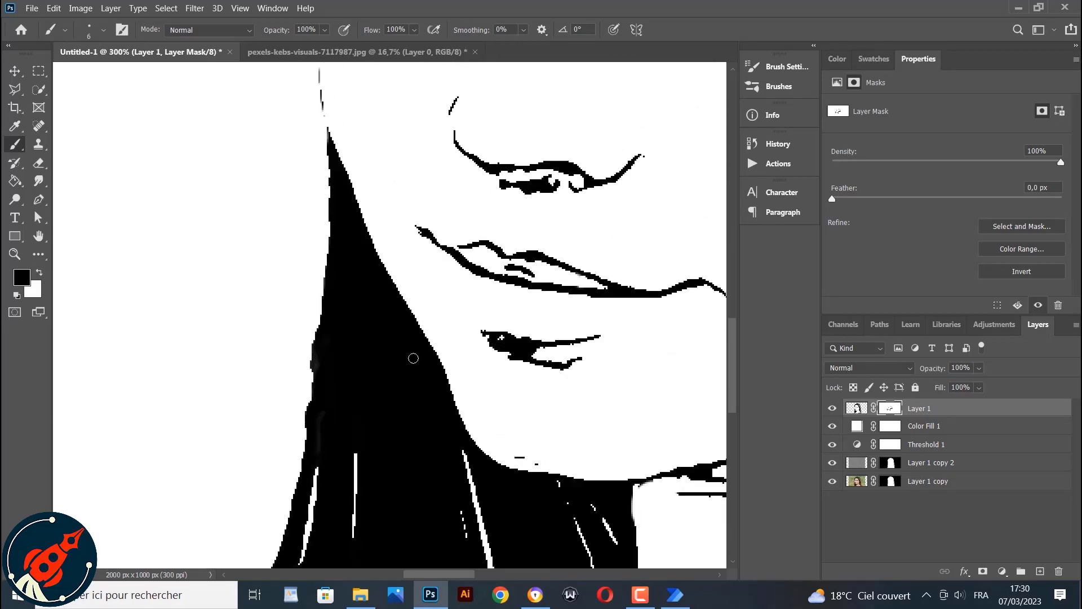
pyautogui.scroll(-4, 411, 357)
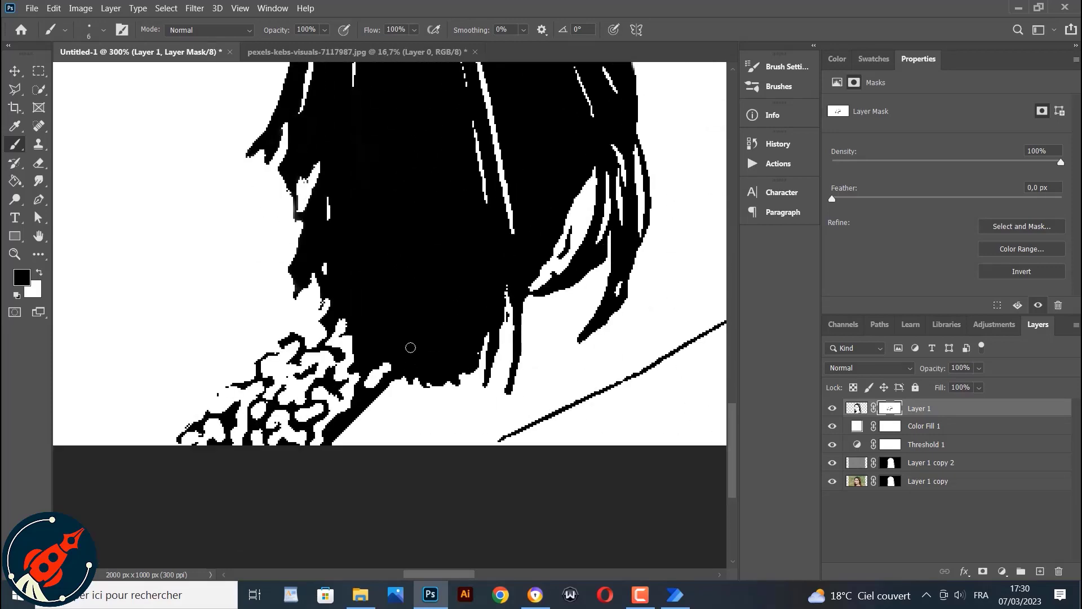
pyautogui.moveTo(220, 395)
pyautogui.mouseDown()
pyautogui.moveTo(188, 398)
pyautogui.moveTo(188, 423)
pyautogui.moveTo(175, 417)
pyautogui.mouseUp()
pyautogui.moveTo(437, 570); pyautogui.dragTo(535, 569)
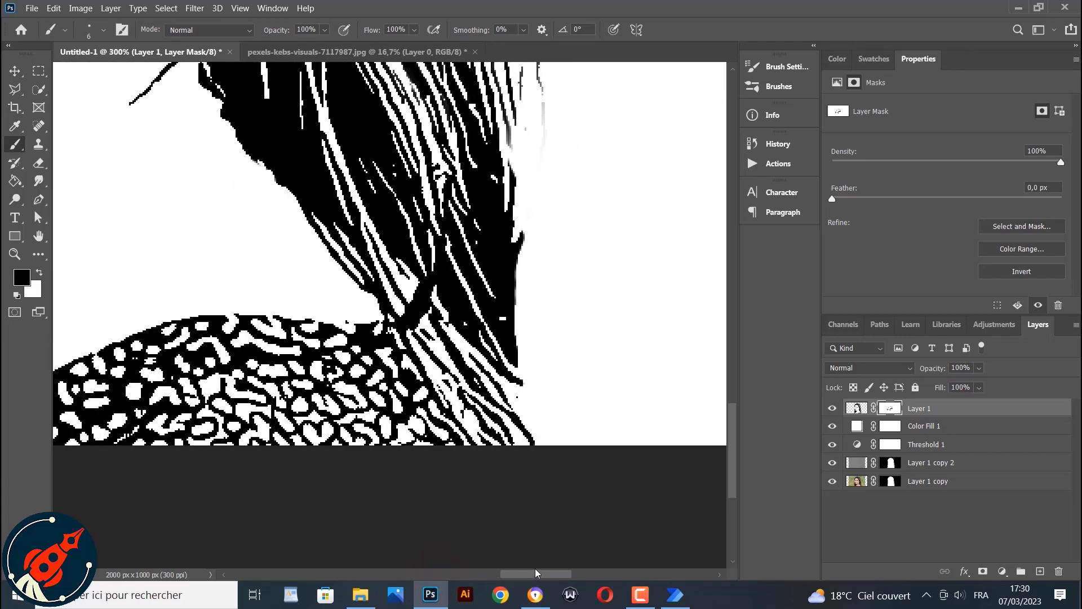
pyautogui.click(344, 319)
pyautogui.click(516, 395)
pyautogui.scroll(5, 546, 323)
pyautogui.click(544, 295)
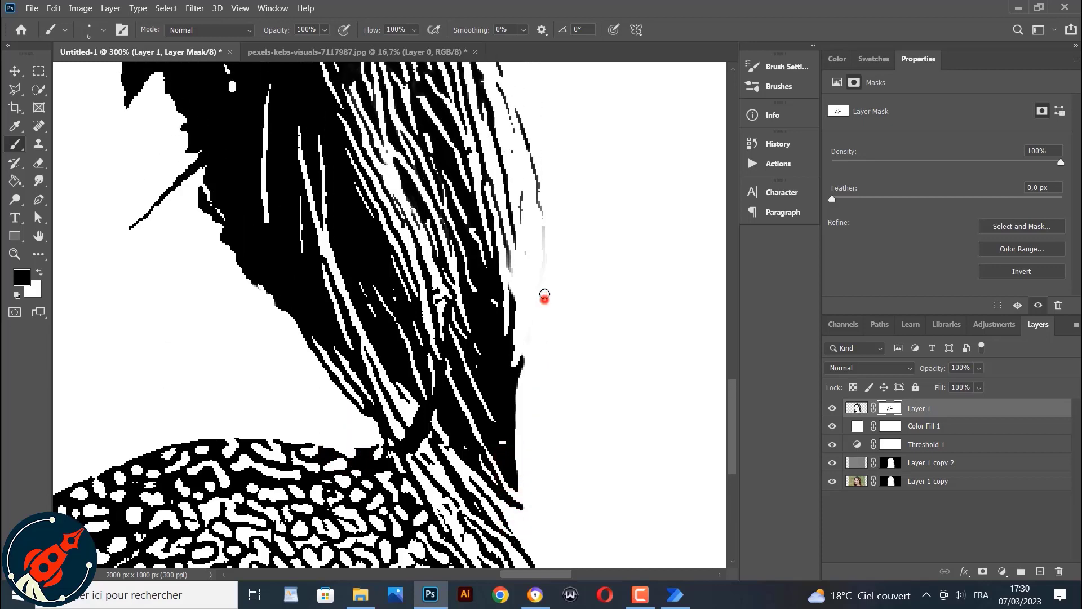
pyautogui.moveTo(544, 295); pyautogui.dragTo(544, 232)
# Paint out specks along the outer edge of the hair up to the top of the head
pyautogui.scroll(2, 547, 348)
pyautogui.moveTo(533, 377); pyautogui.dragTo(535, 392)
pyautogui.scroll(8, 569, 353)
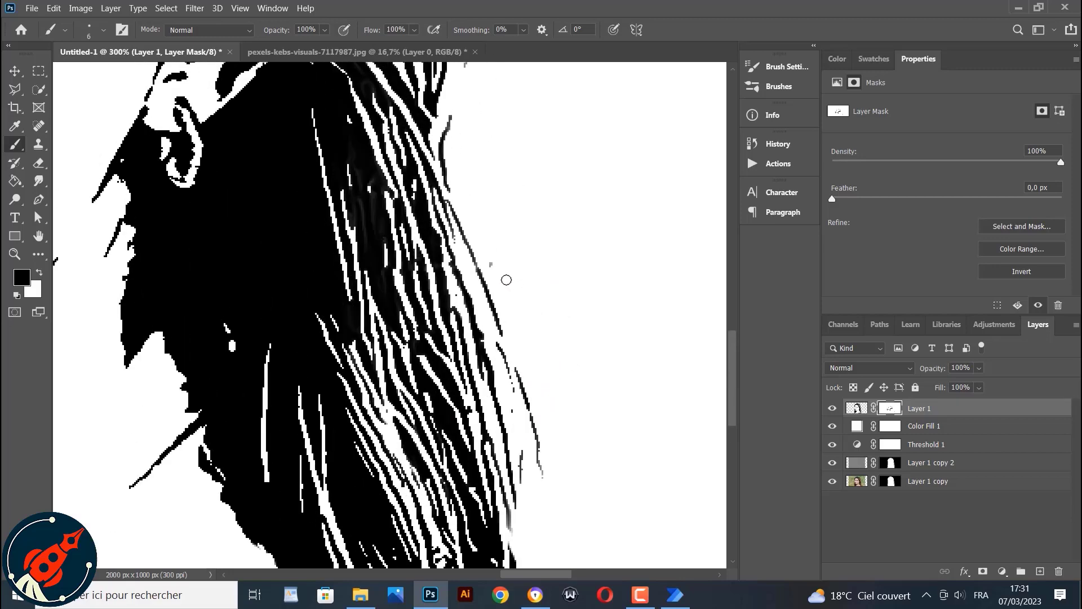
pyautogui.click(491, 264)
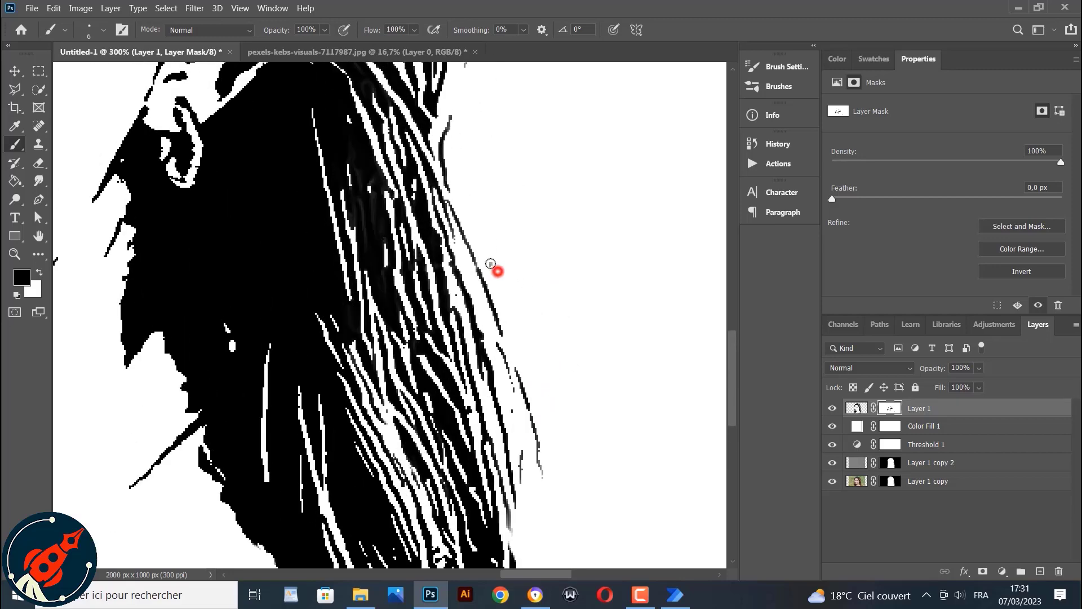
pyautogui.click(512, 411)
pyautogui.scroll(7, 478, 278)
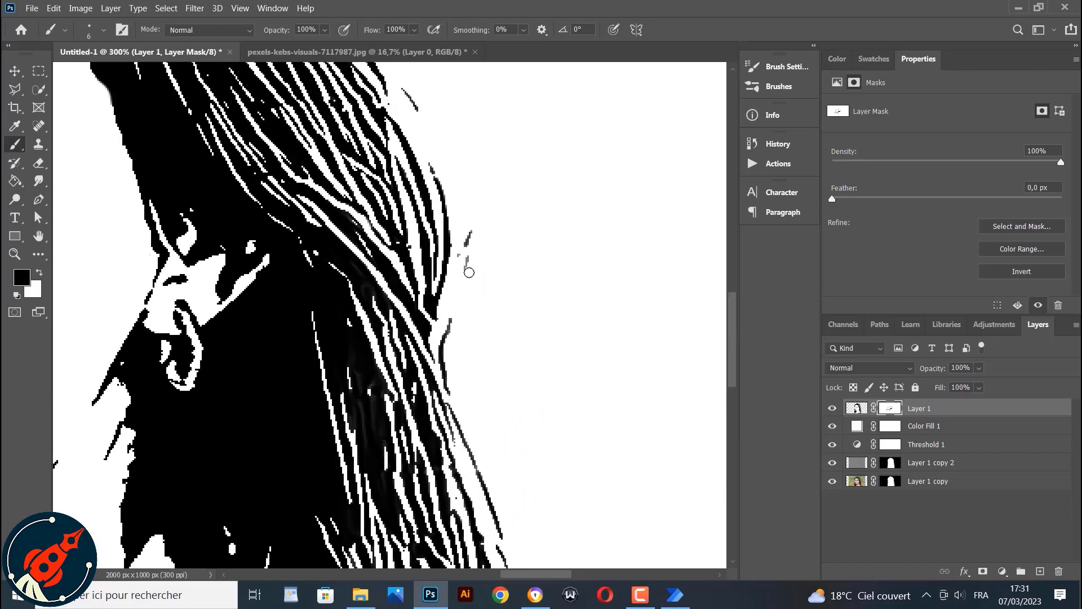
pyautogui.click(466, 266)
pyautogui.scroll(6, 460, 302)
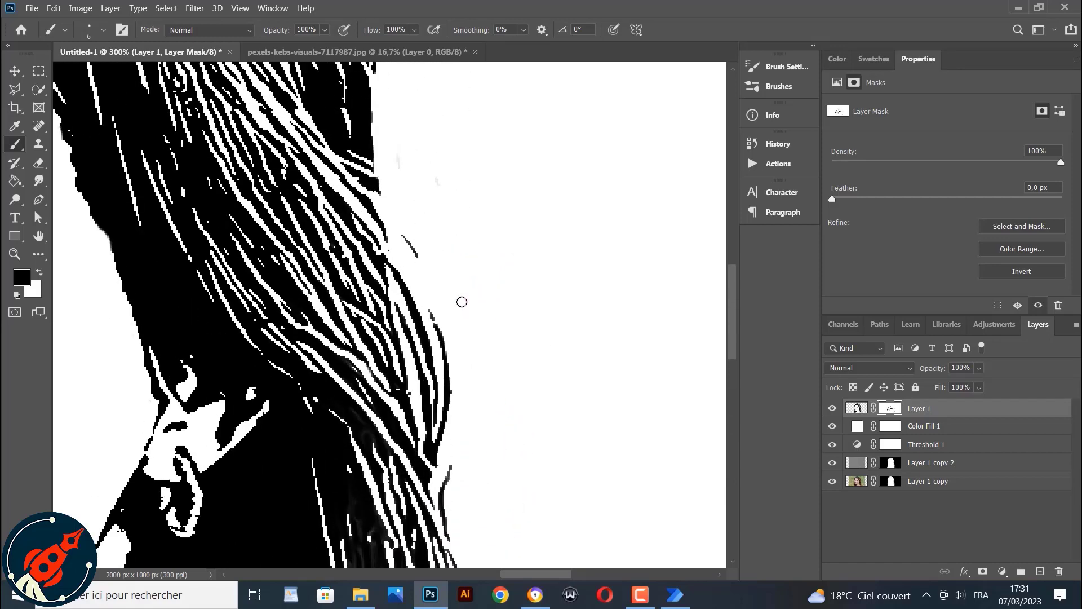
pyautogui.scroll(3, 462, 302)
pyautogui.click(410, 239)
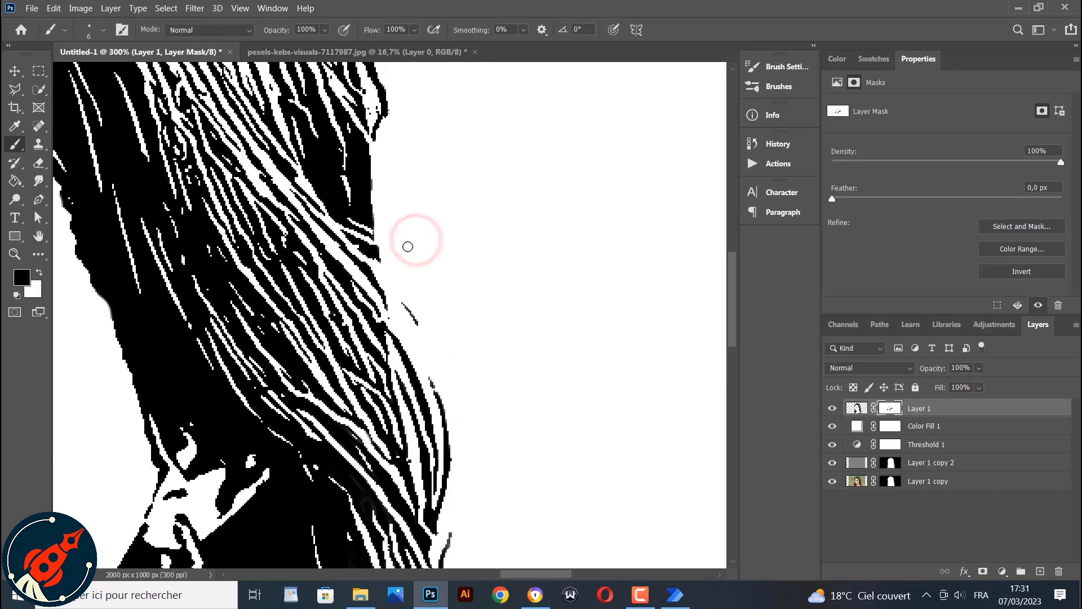
pyautogui.scroll(12, 367, 226)
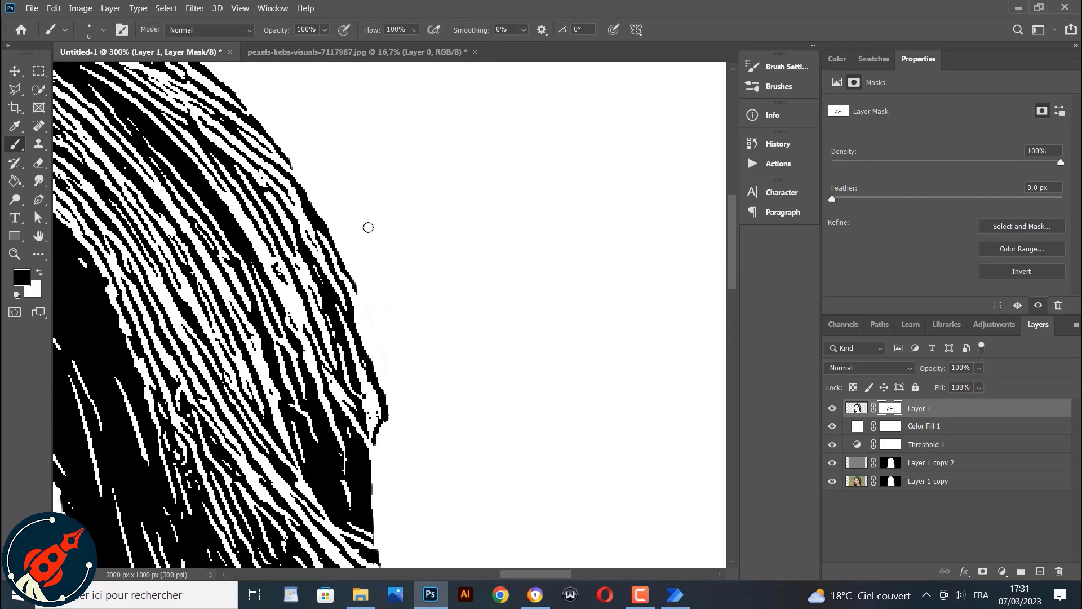
pyautogui.scroll(2, 367, 227)
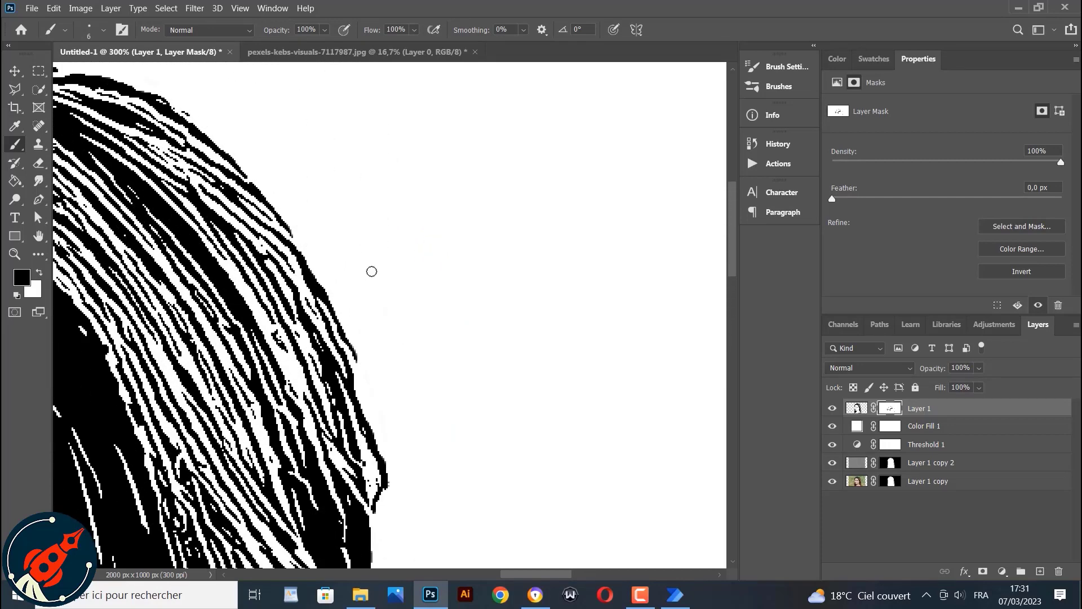
pyautogui.click(186, 113)
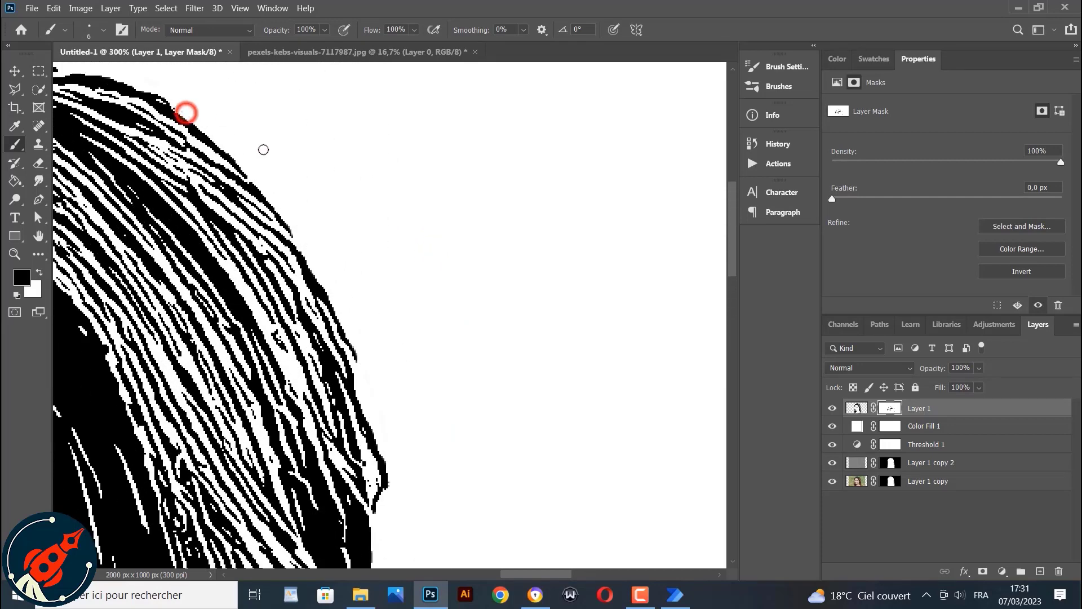
pyautogui.click(139, 72)
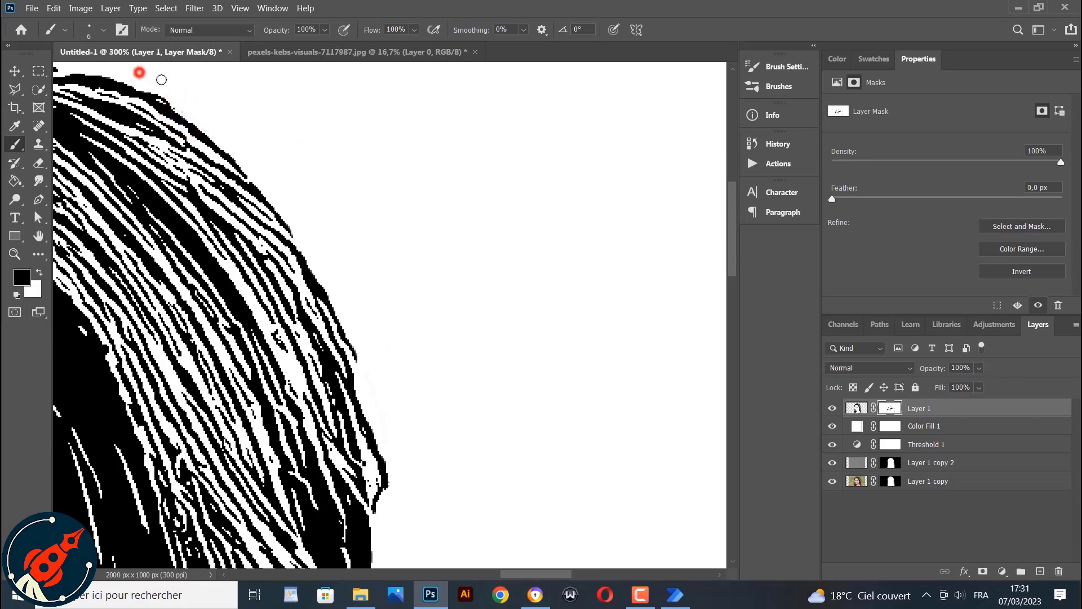
pyautogui.click(177, 109)
# Fit the image on screen and apply the layer mask on Layer 1
pyautogui.moveTo(515, 573); pyautogui.dragTo(480, 573)
pyautogui.scroll(3, 362, 325)
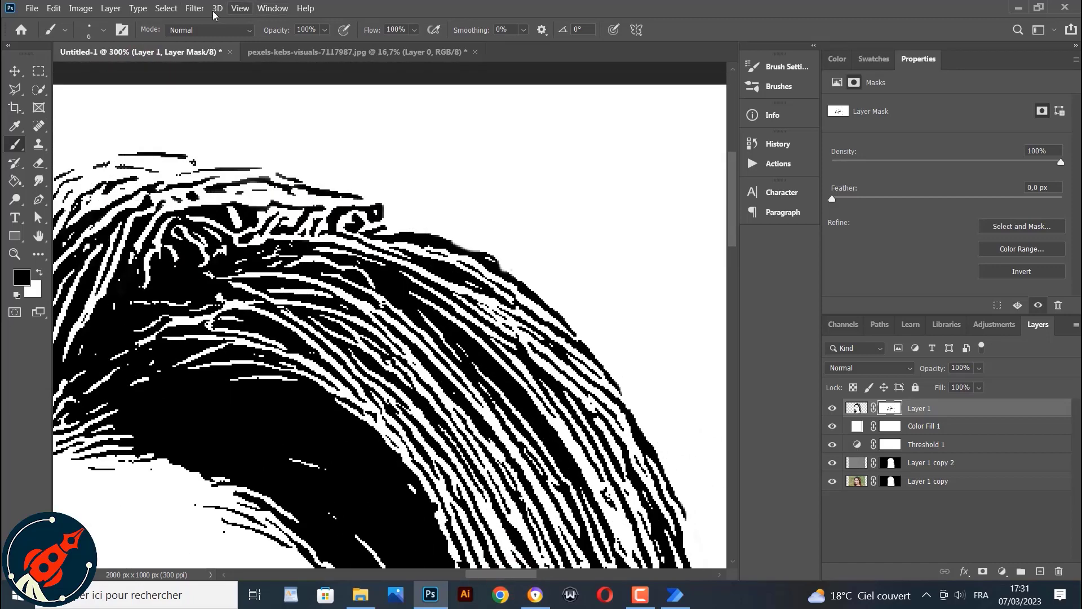
pyautogui.click(240, 8)
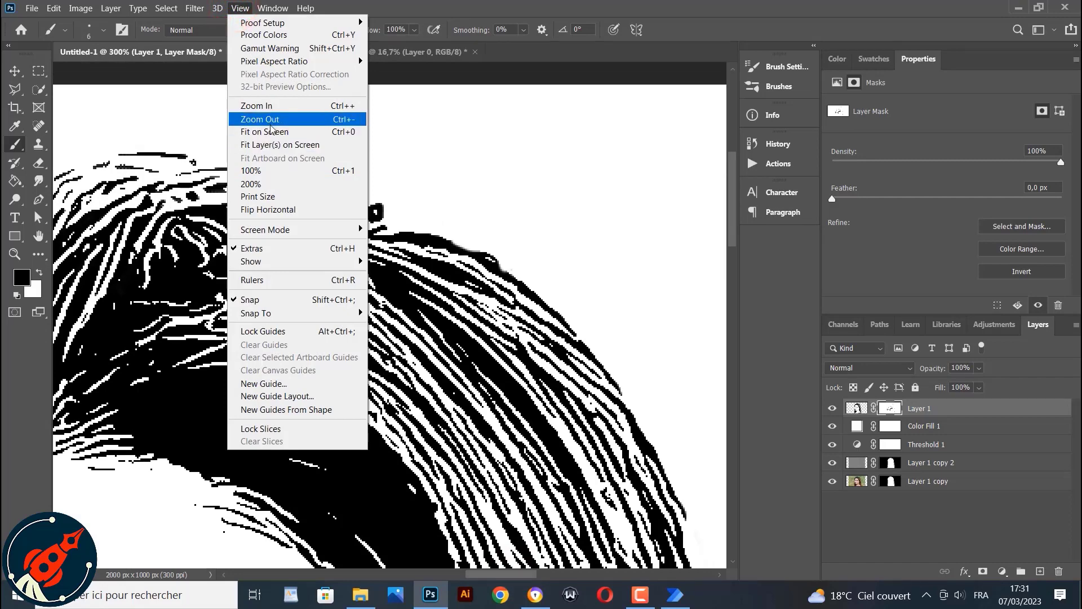
pyautogui.click(270, 131)
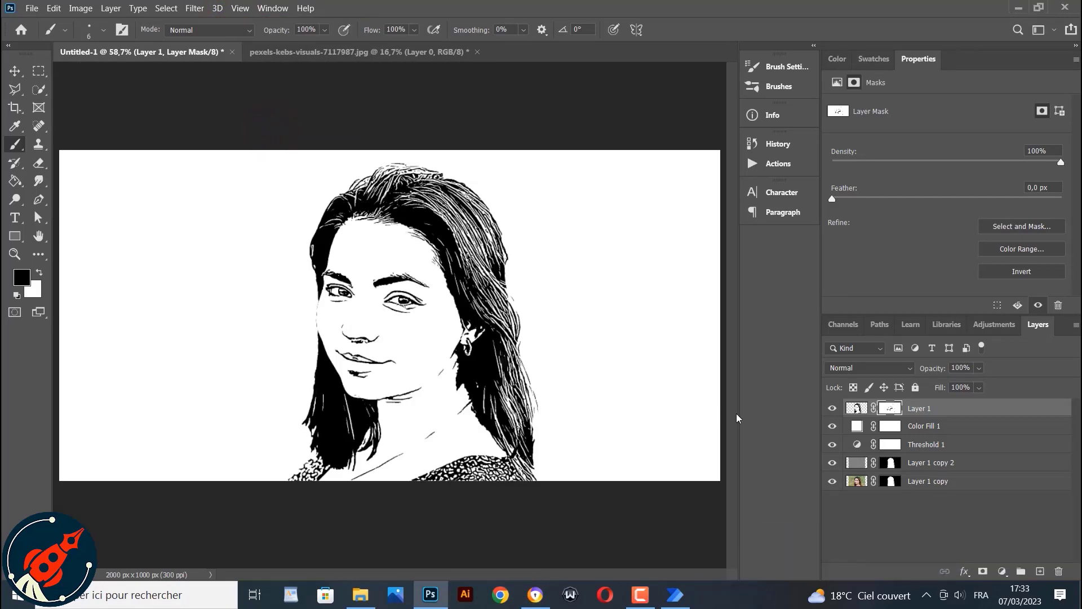
pyautogui.rightClick(882, 408)
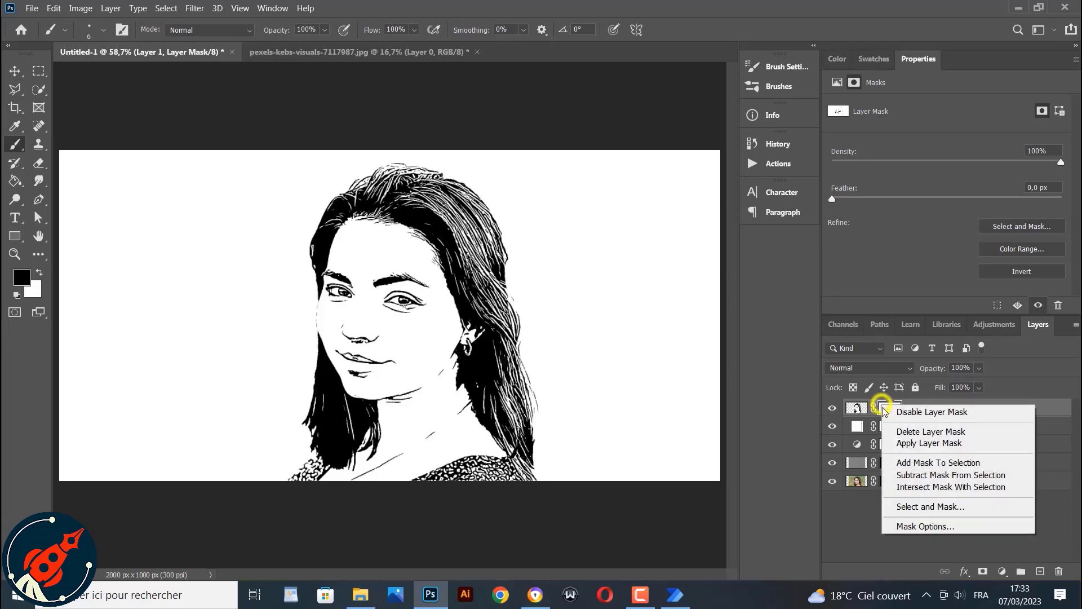
pyautogui.click(905, 444)
# Select Shadows with Color Range at 100% fuzziness, range 165 and Invert off, then add a layer mask from it
pyautogui.click(166, 8)
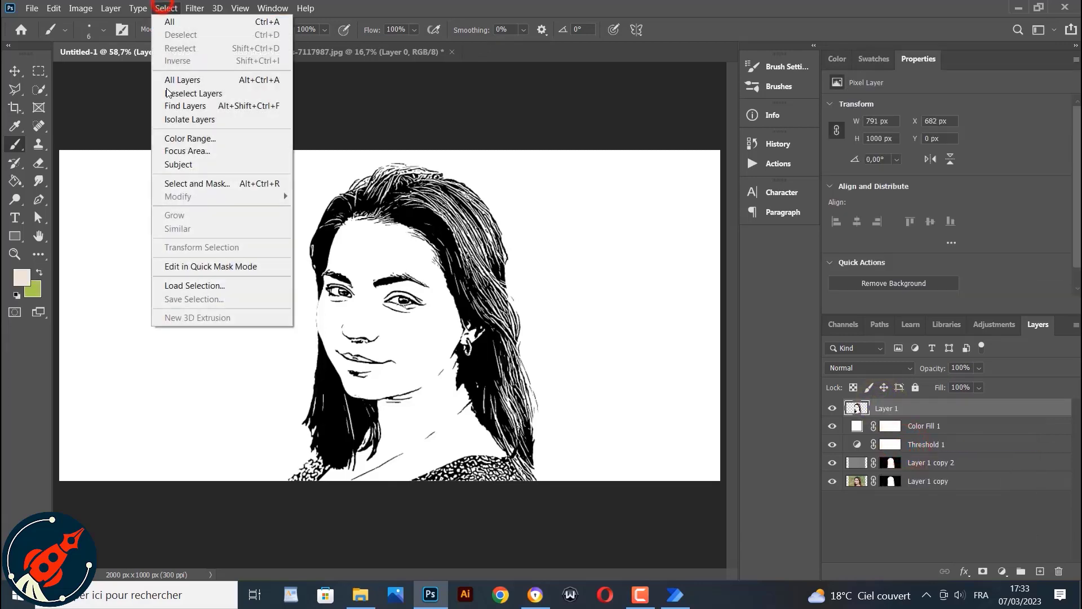
pyautogui.click(196, 141)
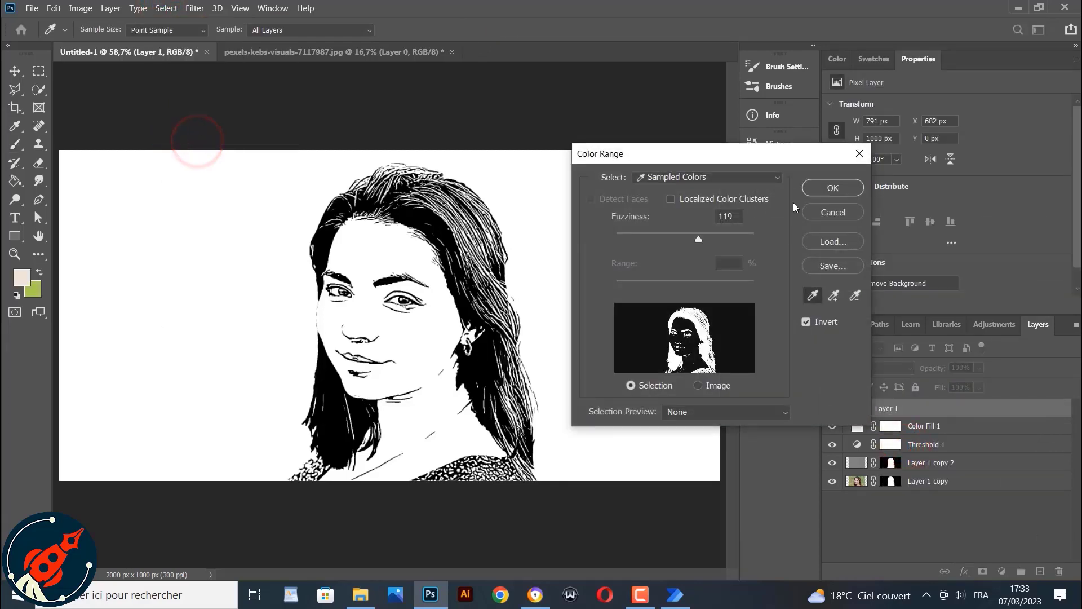
pyautogui.click(684, 179)
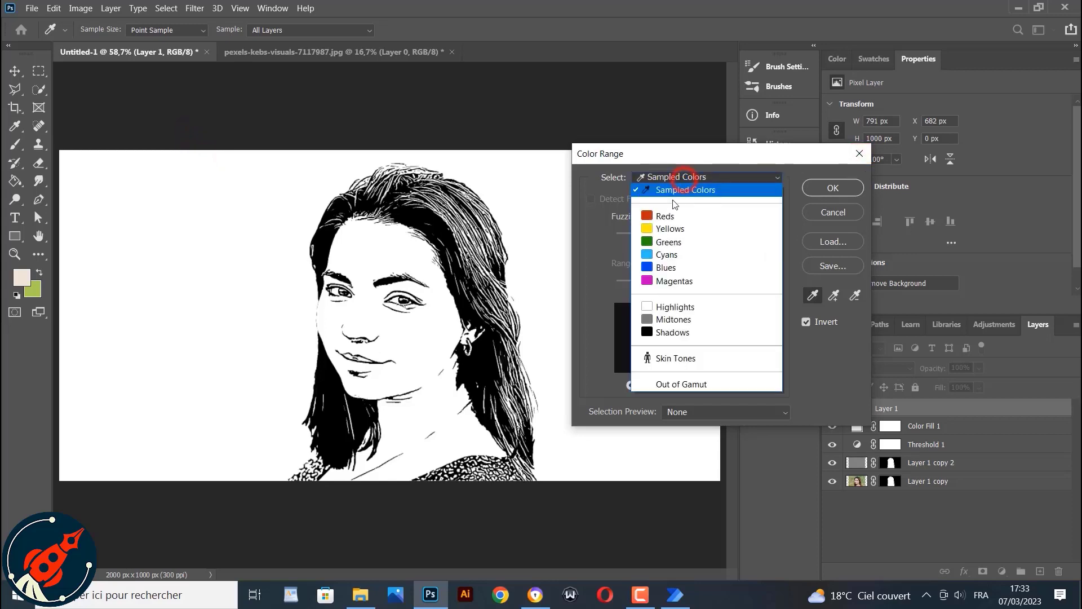
pyautogui.click(685, 331)
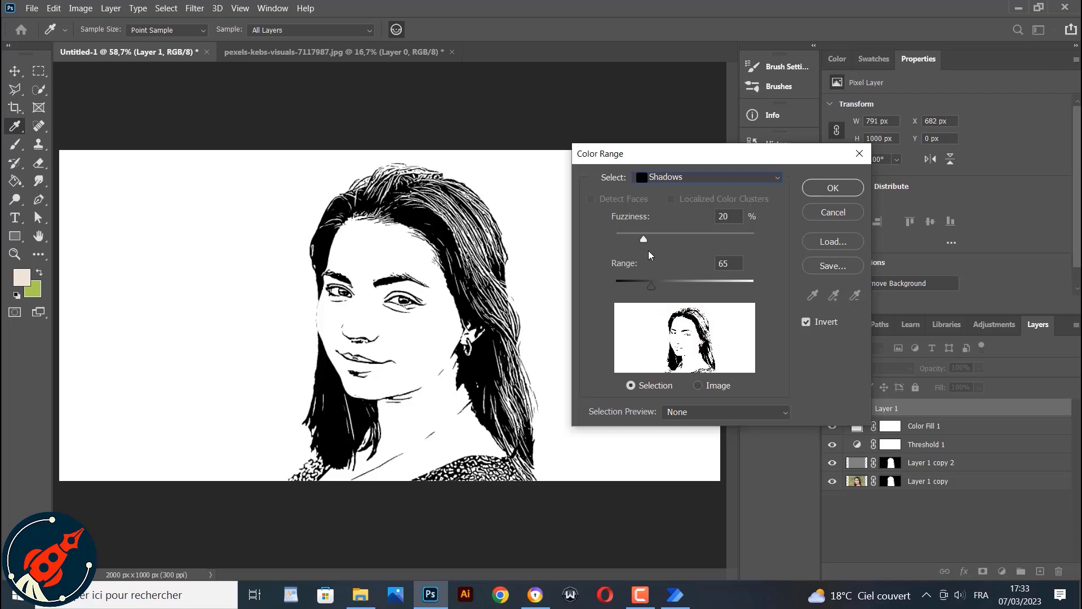
pyautogui.moveTo(644, 242); pyautogui.dragTo(783, 233)
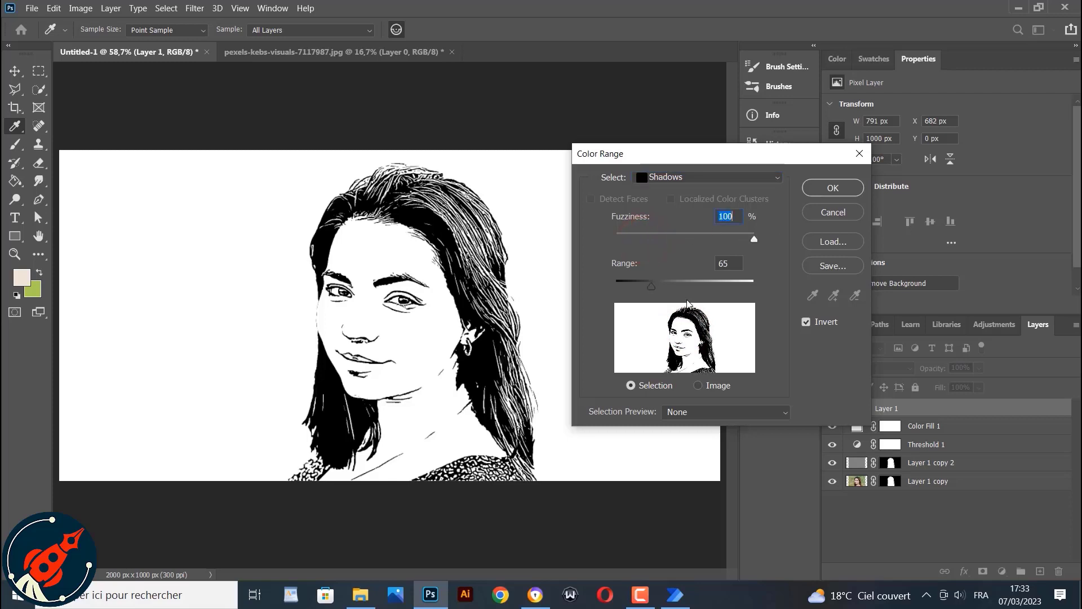
pyautogui.moveTo(652, 286); pyautogui.dragTo(695, 285)
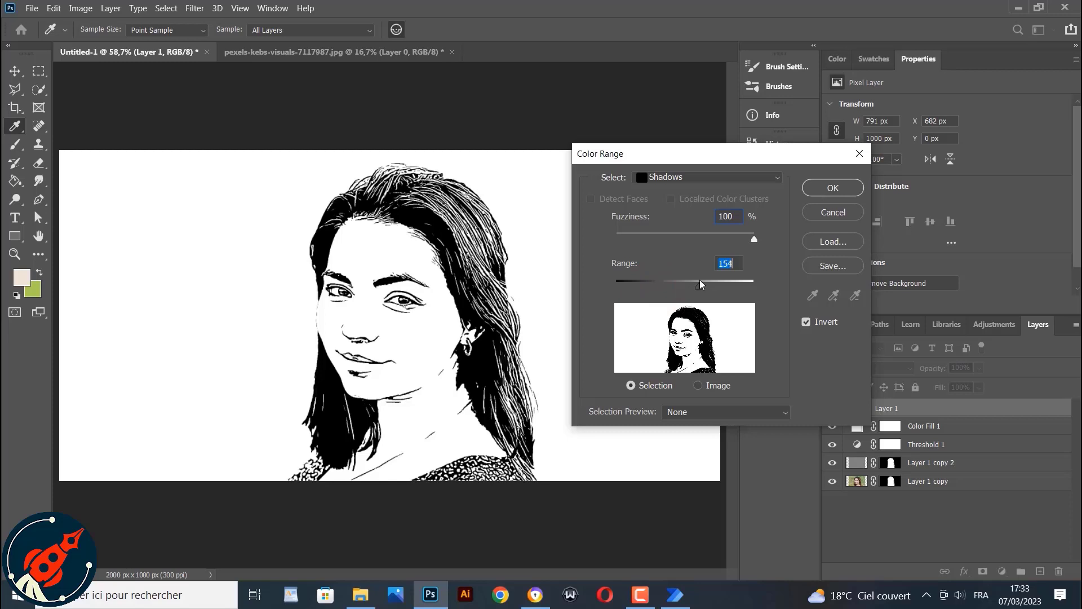
pyautogui.click(809, 331)
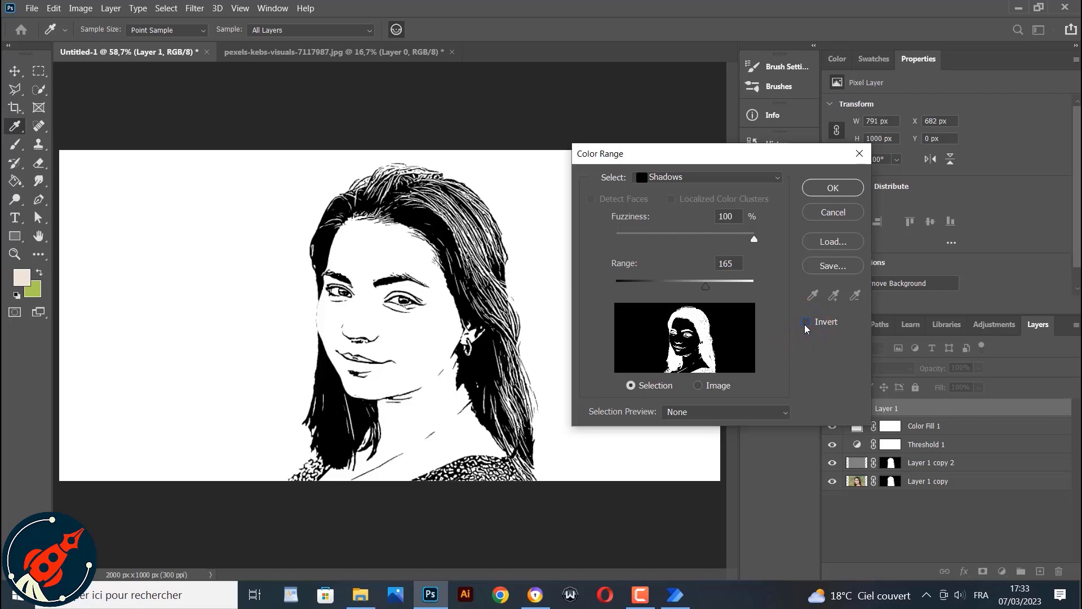
pyautogui.click(833, 188)
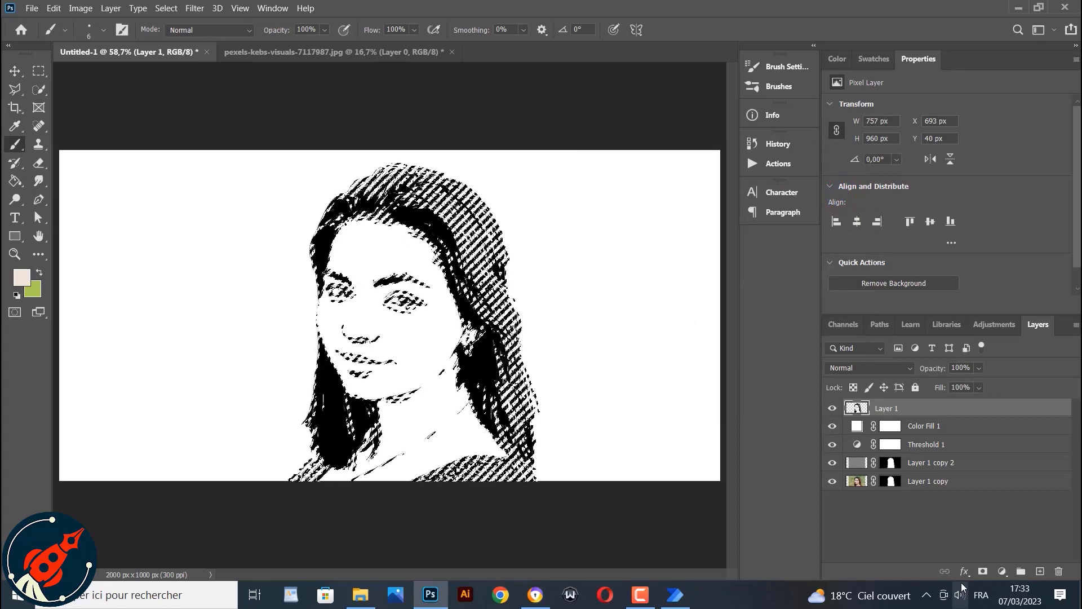
pyautogui.click(982, 571)
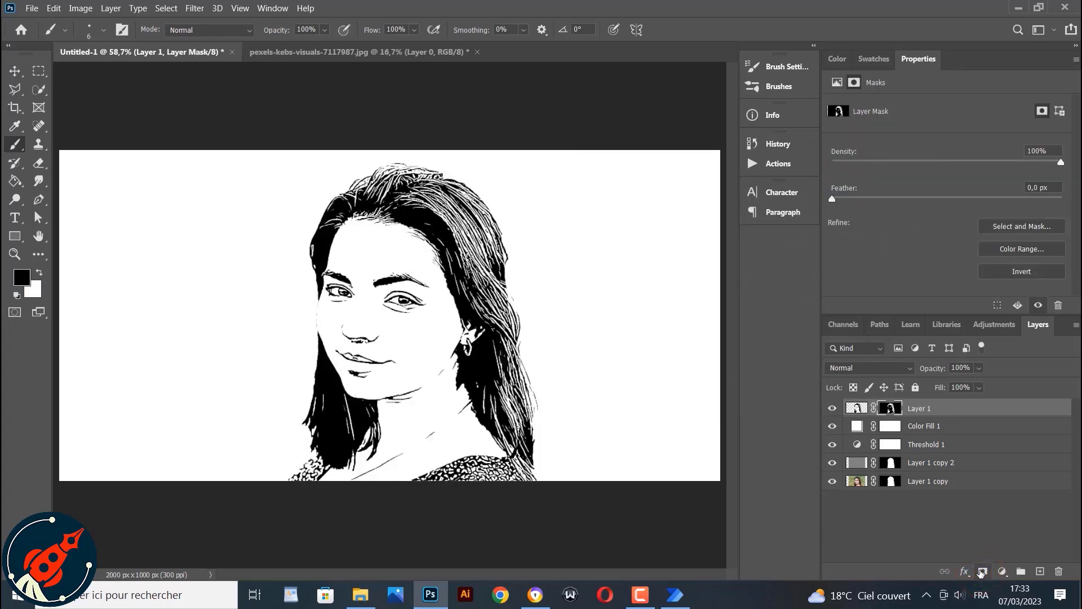